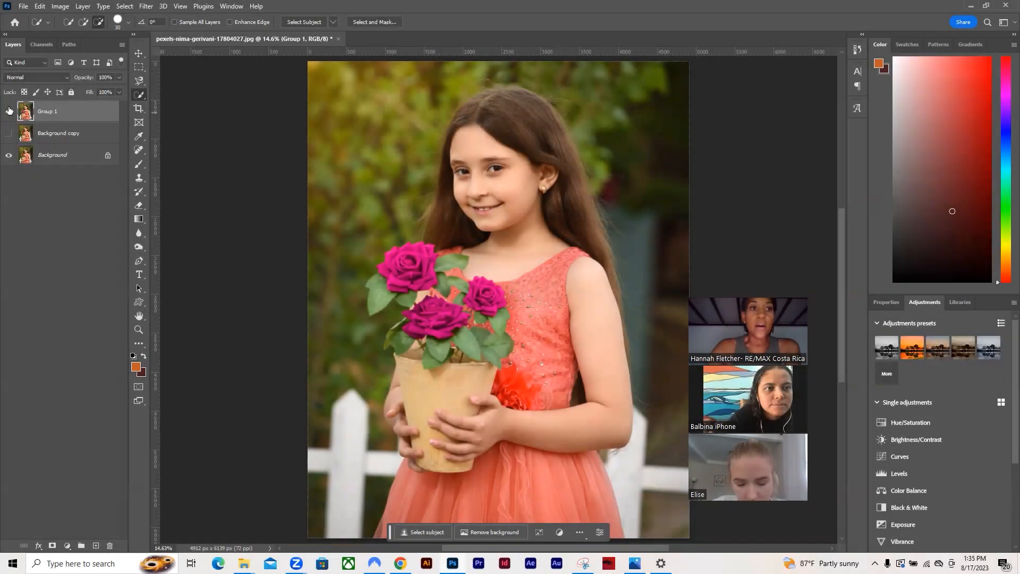
Hide the Group 1 layer, then show and select the Background copy layer.
{"action": "left_click", "coordinate": [8, 111]}
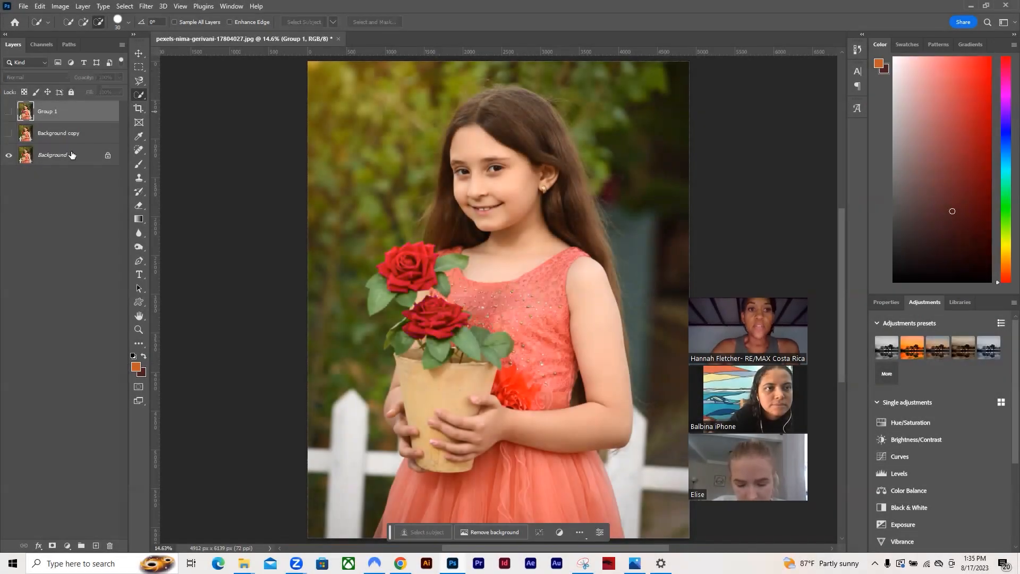
{"action": "left_click", "coordinate": [9, 133]}
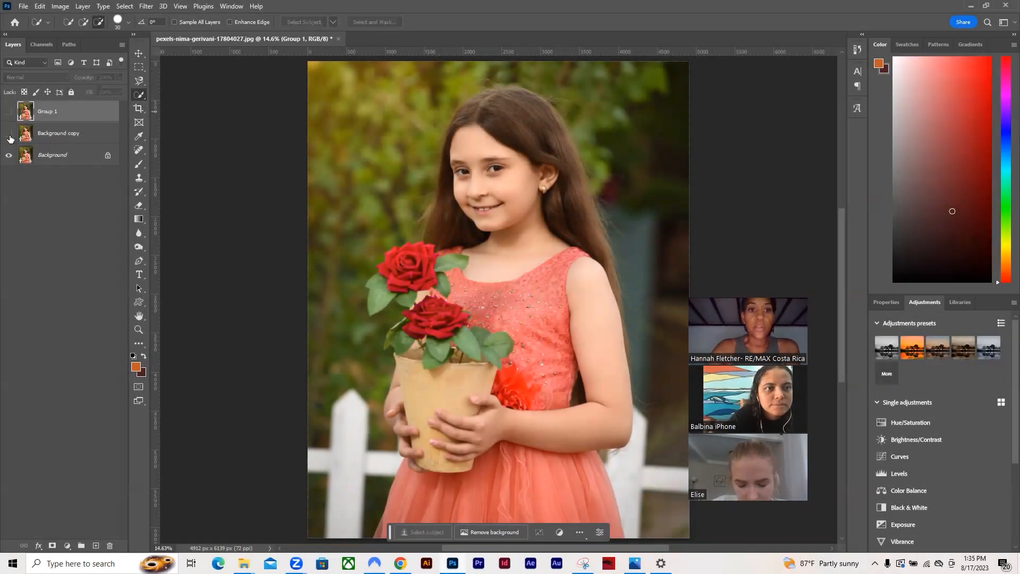
{"action": "left_click", "coordinate": [77, 140]}
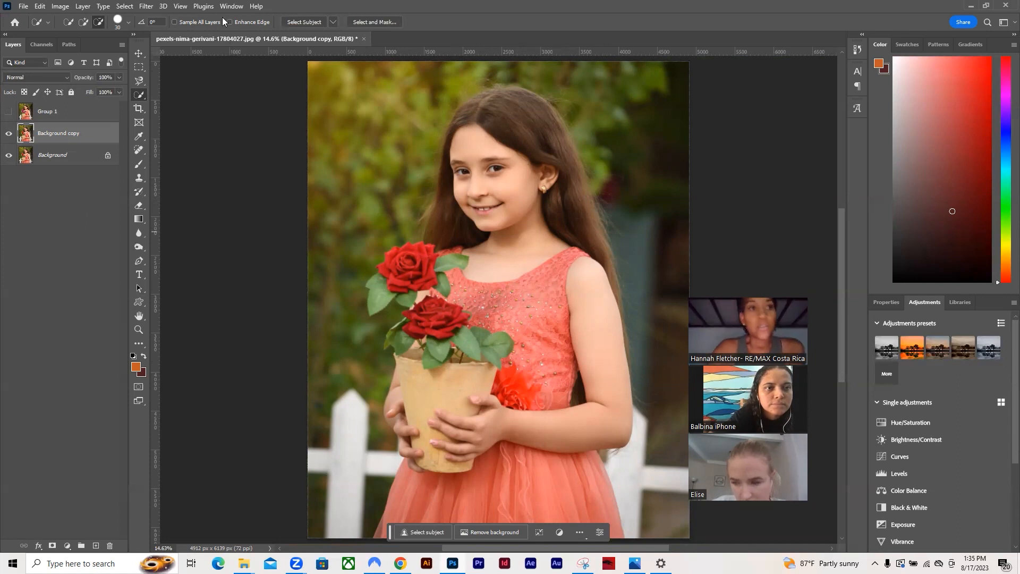
{"action": "left_click", "coordinate": [23, 7]}
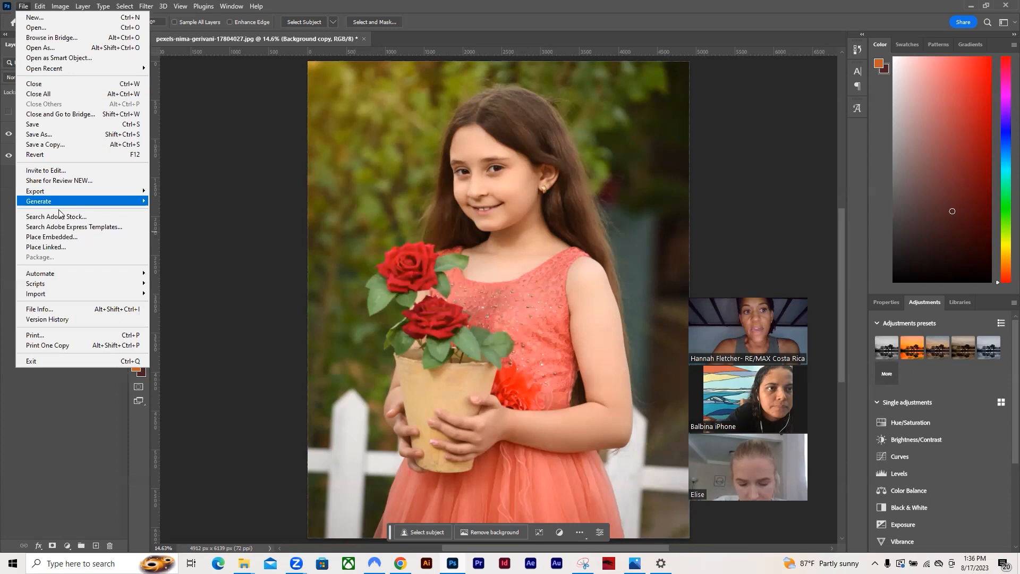
{"action": "mouse_move", "coordinate": [57, 192]}
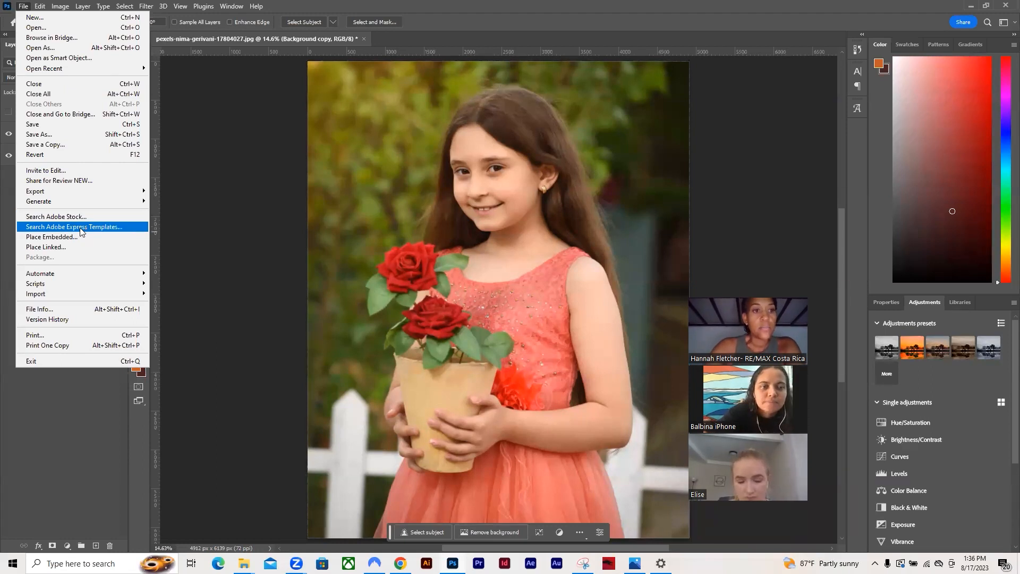
{"action": "mouse_move", "coordinate": [72, 279]}
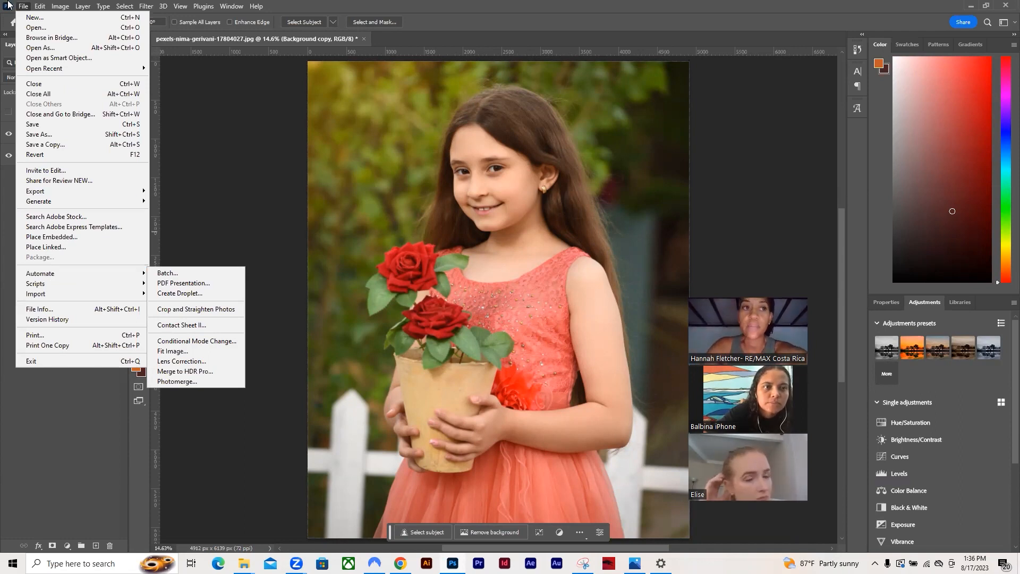
{"action": "mouse_move", "coordinate": [43, 11]}
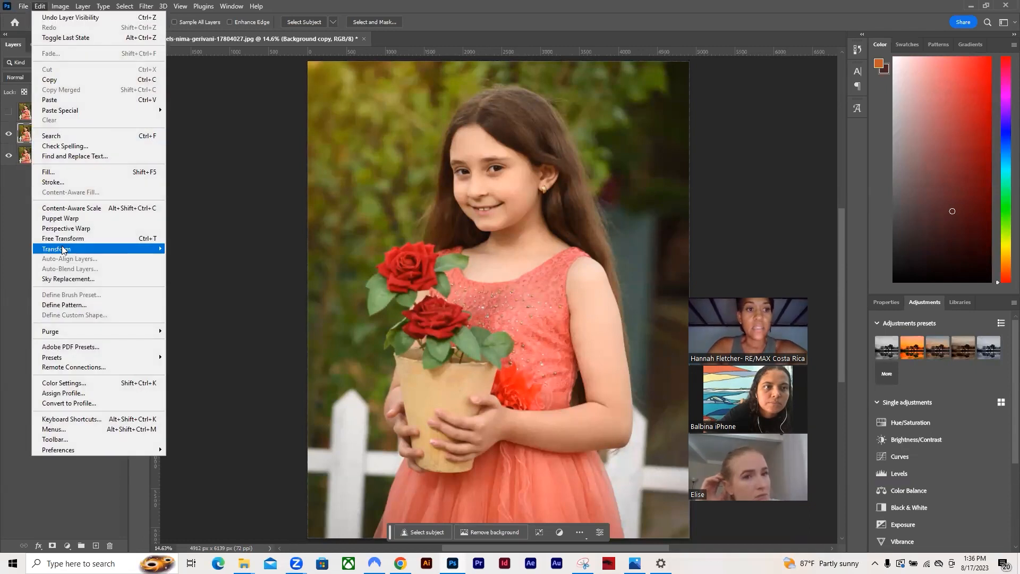
{"action": "left_click", "coordinate": [72, 39]}
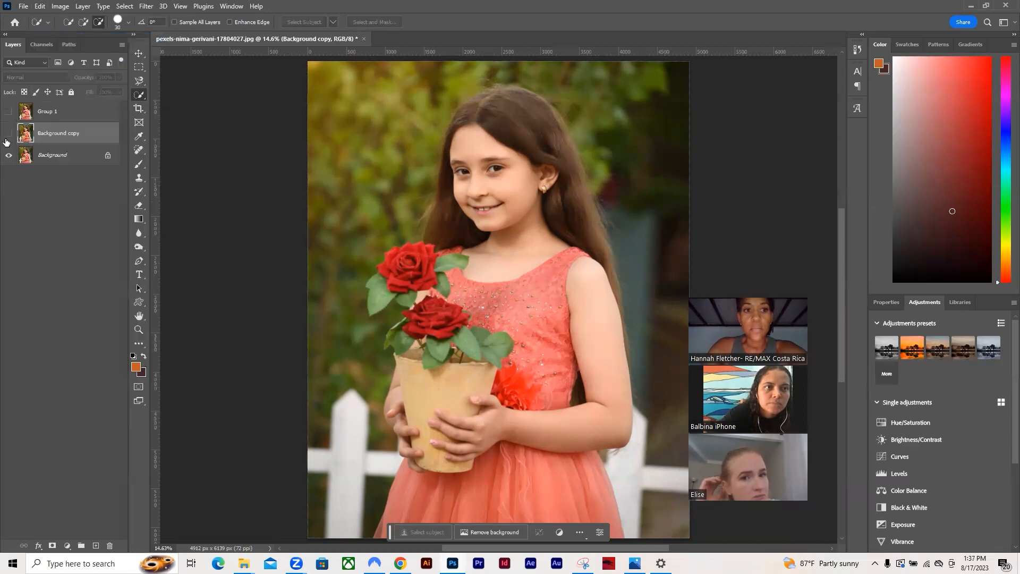
{"action": "left_click", "coordinate": [40, 7]}
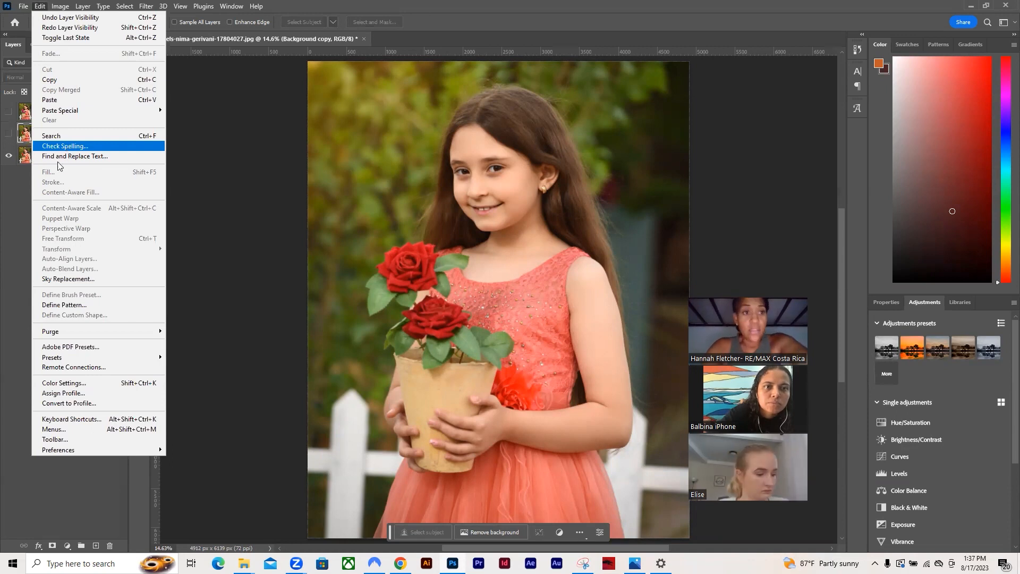
{"action": "left_click", "coordinate": [26, 284]}
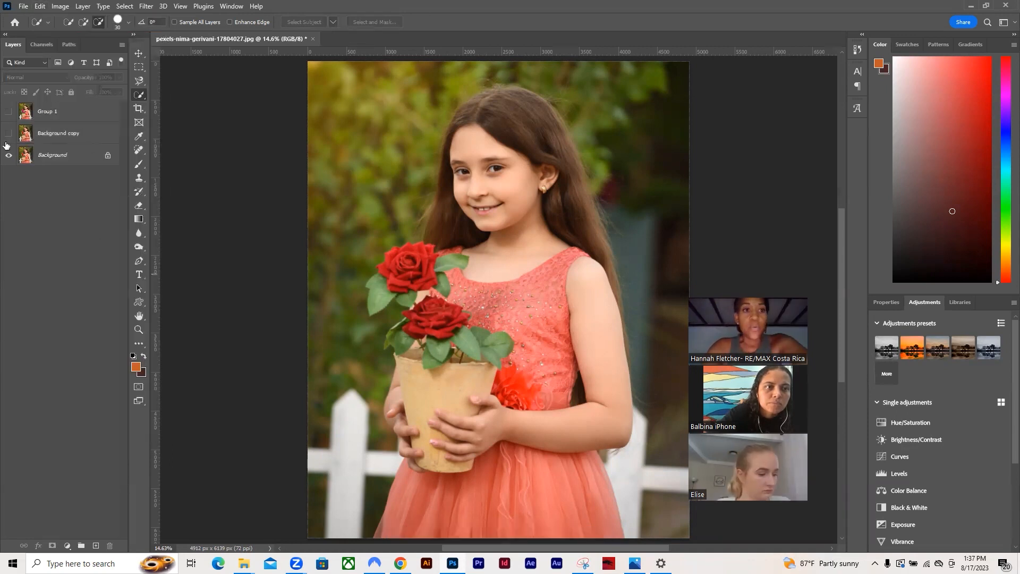
Turn the Background copy layer's visibility back on and make it the active layer.
{"action": "left_click", "coordinate": [73, 162]}
{"action": "left_click", "coordinate": [7, 134]}
{"action": "left_click", "coordinate": [93, 135]}
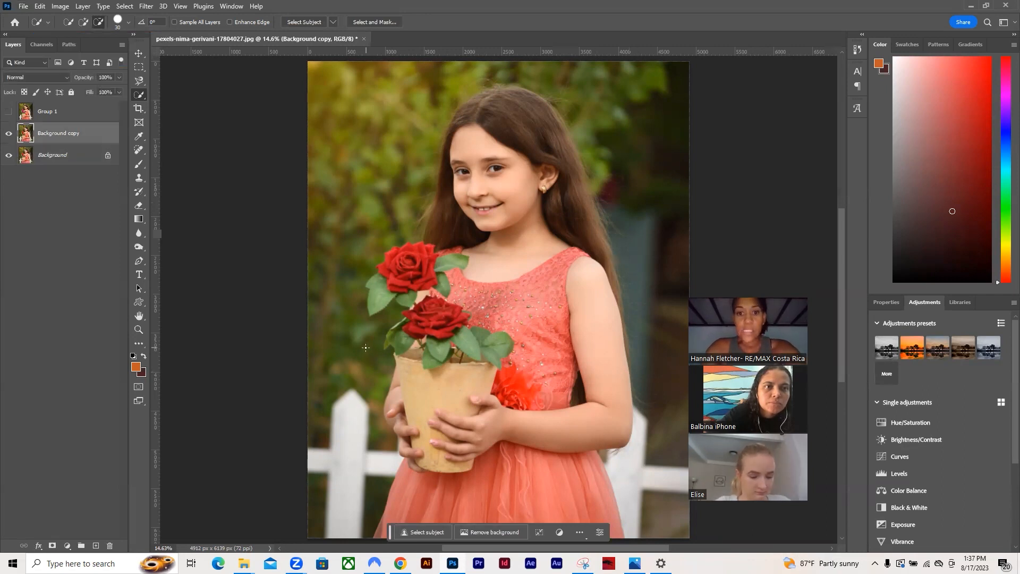
Outline the white fence beside the girl's flower pot and dress with the Lasso tool, out to the photo's edge.
{"action": "scroll", "coordinate": [361, 312], "scroll_direction": "down", "scroll_amount": 2}
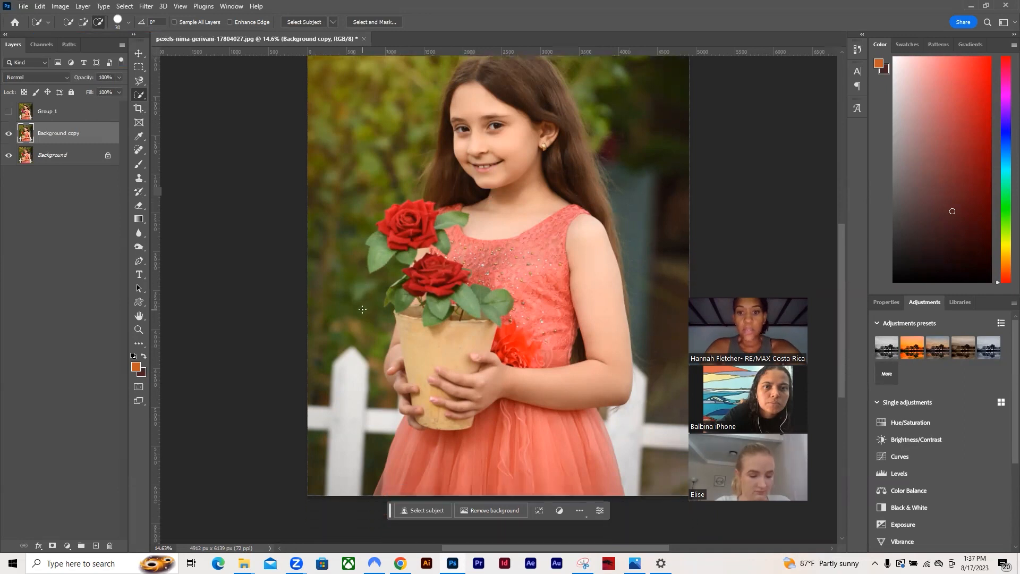
{"action": "scroll", "coordinate": [361, 309], "scroll_direction": "down", "scroll_amount": 1}
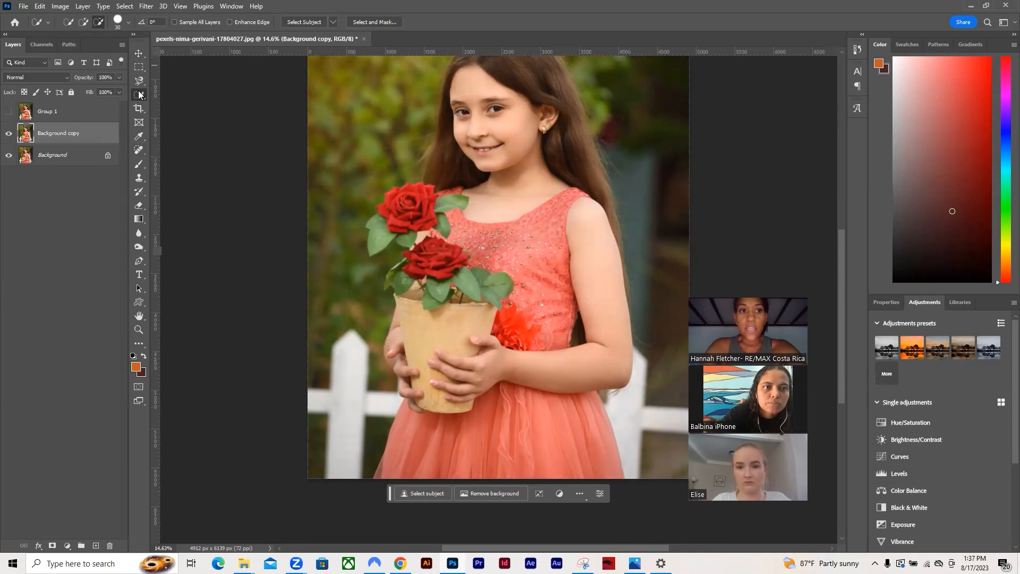
{"action": "right_click", "coordinate": [141, 95]}
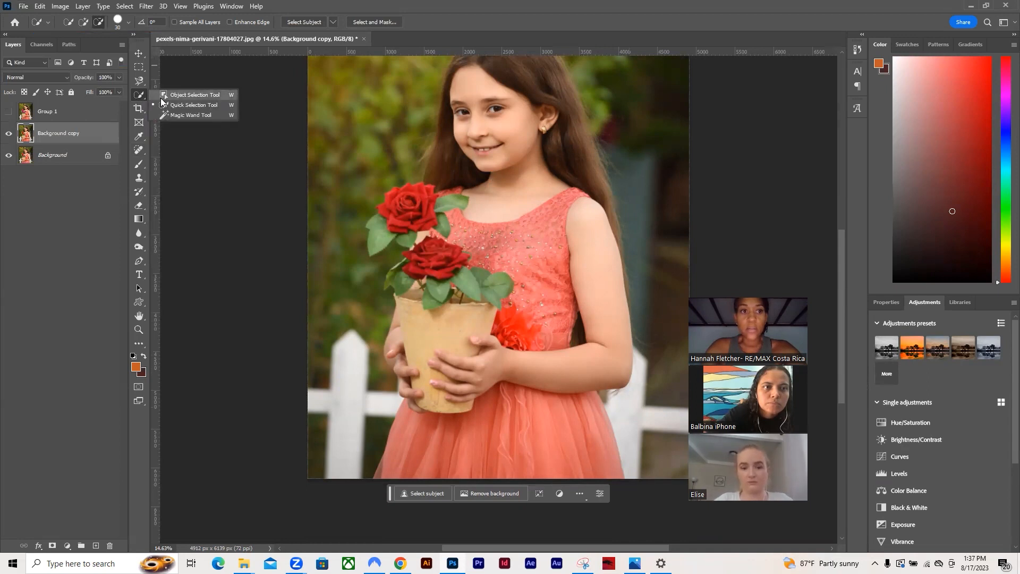
{"action": "left_click", "coordinate": [161, 98]}
{"action": "right_click", "coordinate": [139, 81]}
{"action": "left_click", "coordinate": [188, 101]}
{"action": "key", "text": "shift+l"}
{"action": "mouse_move", "coordinate": [303, 321]}
{"action": "left_mouse_down"}
{"action": "mouse_move", "coordinate": [354, 312]}
{"action": "mouse_move", "coordinate": [391, 382]}
{"action": "mouse_move", "coordinate": [387, 419]}
{"action": "left_mouse_up"}
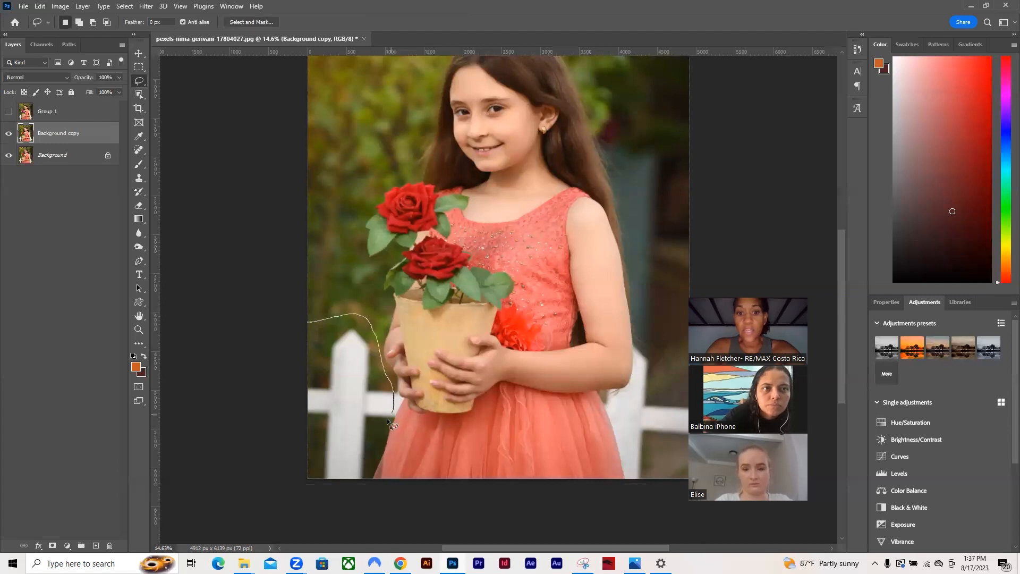
{"action": "mouse_move", "coordinate": [346, 497]}
{"action": "left_mouse_down"}
{"action": "mouse_move", "coordinate": [296, 483]}
{"action": "mouse_move", "coordinate": [292, 320]}
{"action": "left_mouse_up"}
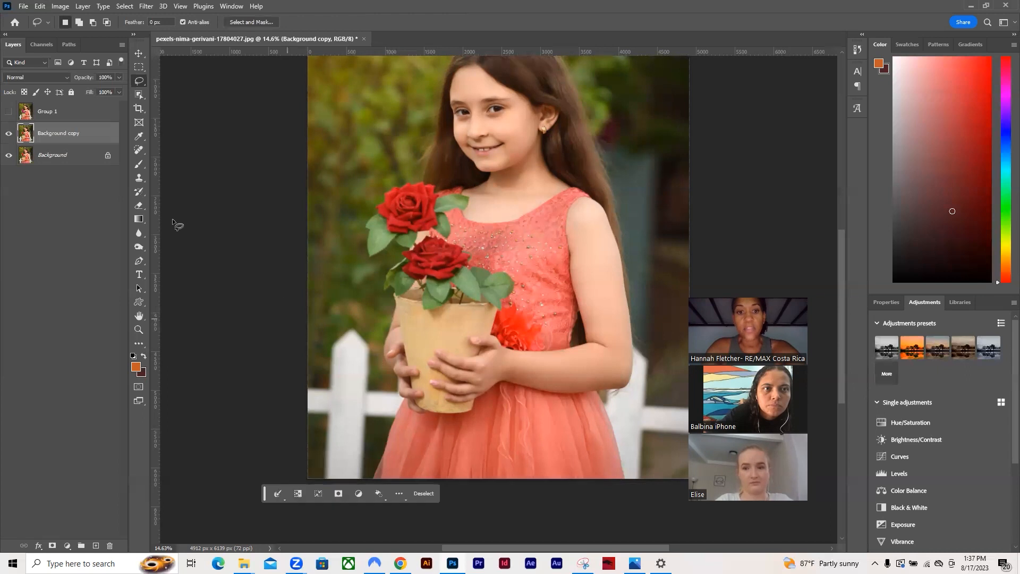
Replace the selected fence section with a Content-Aware Fill output to a new layer, and clear the selection.
{"action": "left_click", "coordinate": [37, 6]}
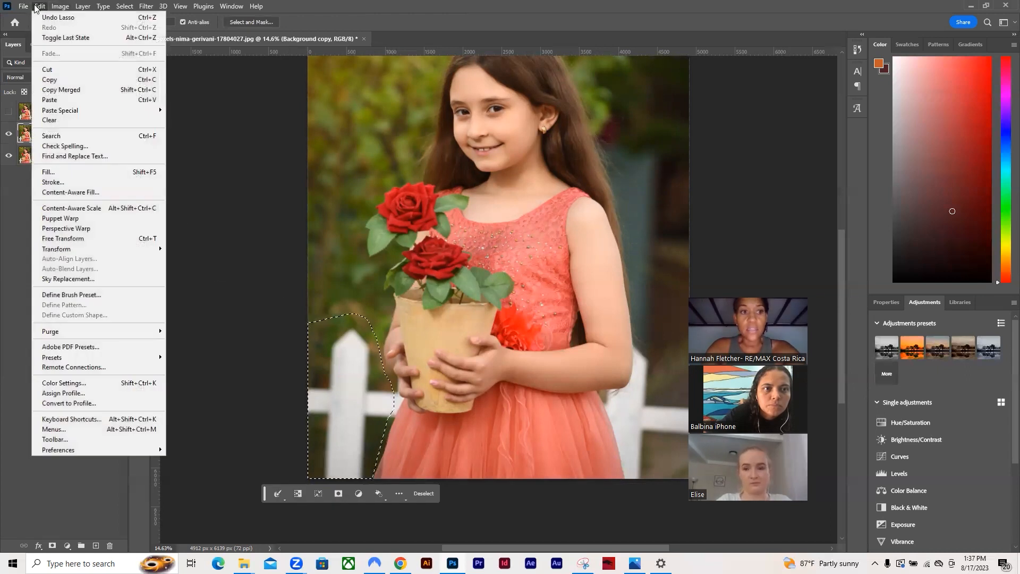
{"action": "left_click", "coordinate": [69, 192]}
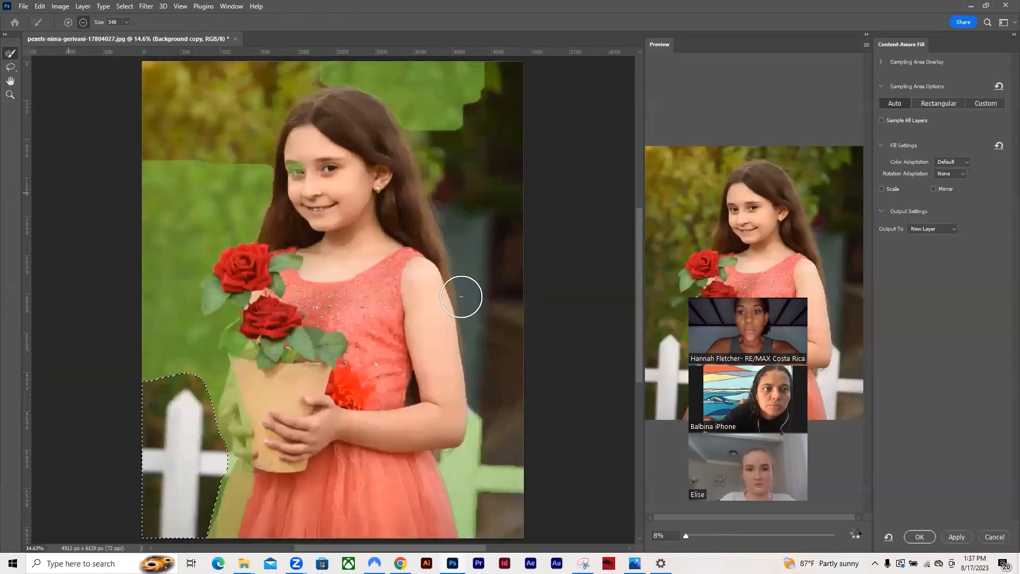
{"action": "left_click_drag", "start_coordinate": [767, 299], "coordinate": [928, 299]}
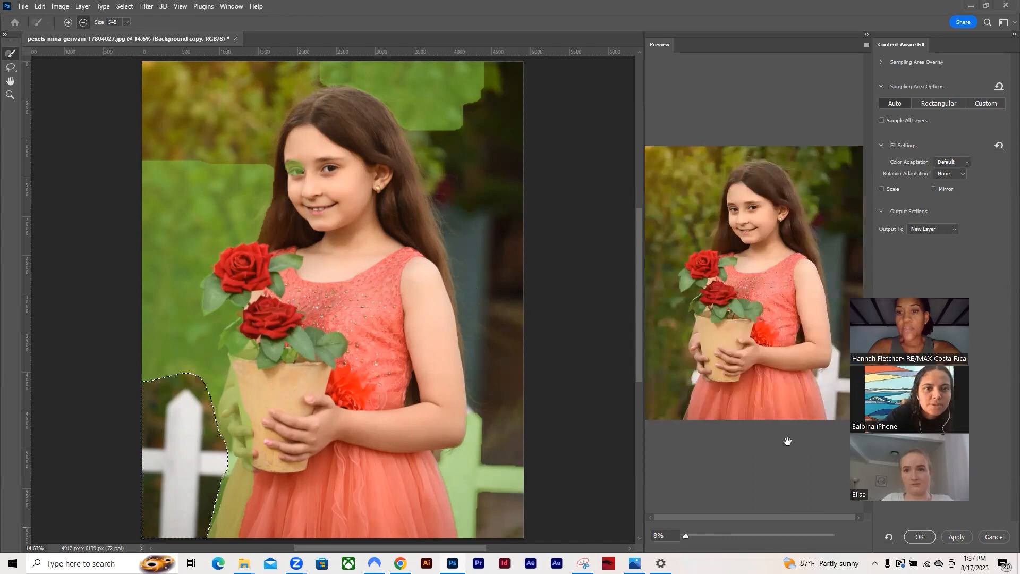
{"action": "left_click", "coordinate": [920, 536]}
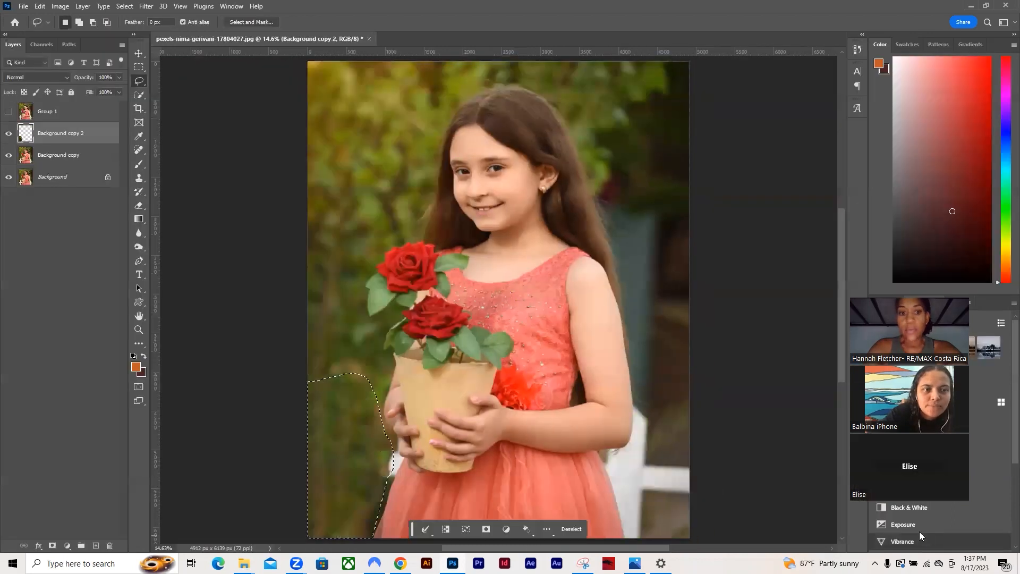
{"action": "key", "text": "ctrl+d"}
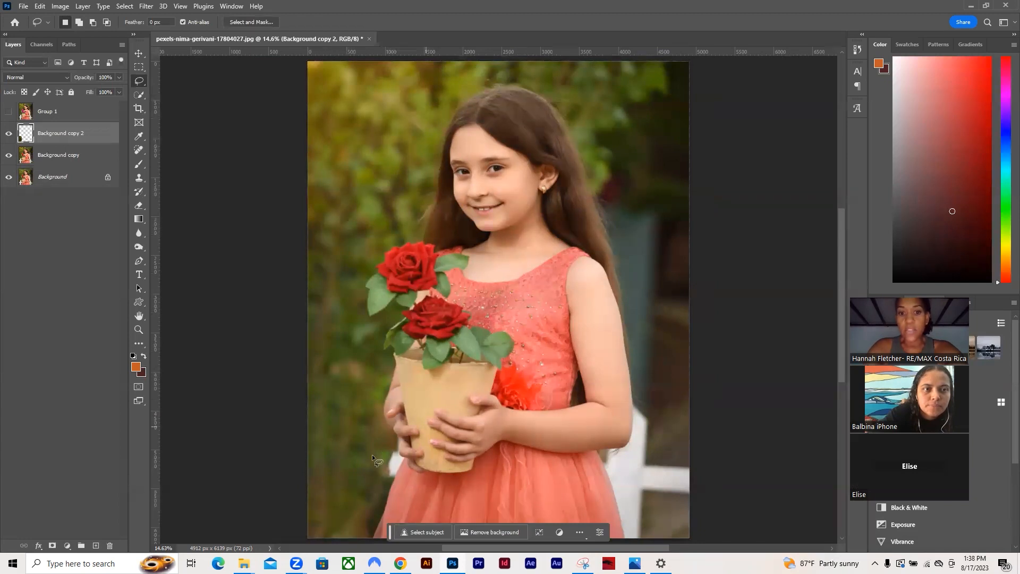
Lasso the leftover white fence fragment between the girl's fingers and the edge of her dress.
{"action": "left_click", "coordinate": [141, 331]}
{"action": "left_click_drag", "start_coordinate": [324, 441], "coordinate": [424, 445]}
{"action": "scroll", "coordinate": [431, 448], "scroll_direction": "down", "scroll_amount": 1}
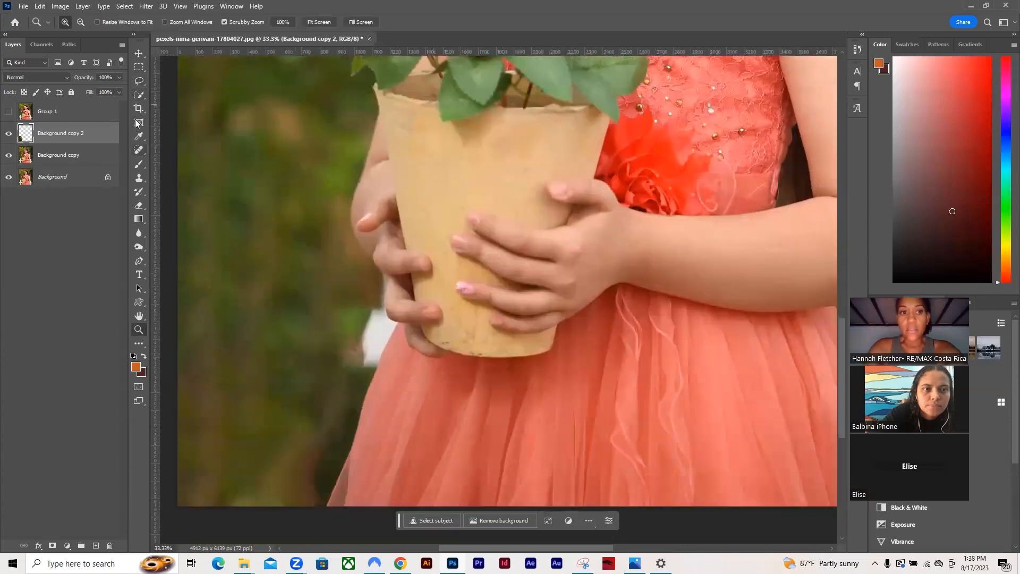
{"action": "left_click", "coordinate": [138, 82]}
{"action": "left_click", "coordinate": [140, 67]}
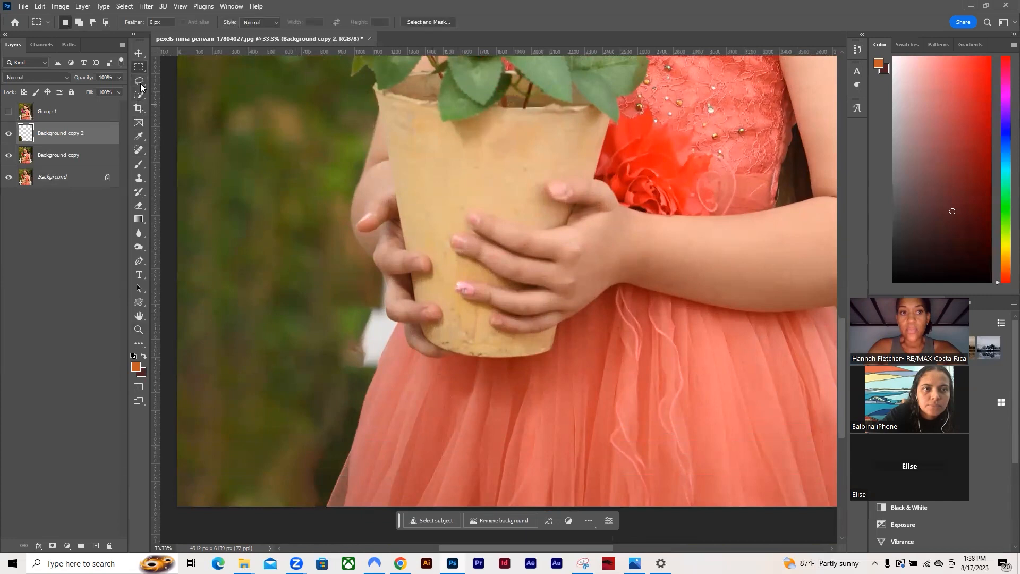
{"action": "left_click", "coordinate": [137, 81]}
{"action": "left_click", "coordinate": [165, 75]}
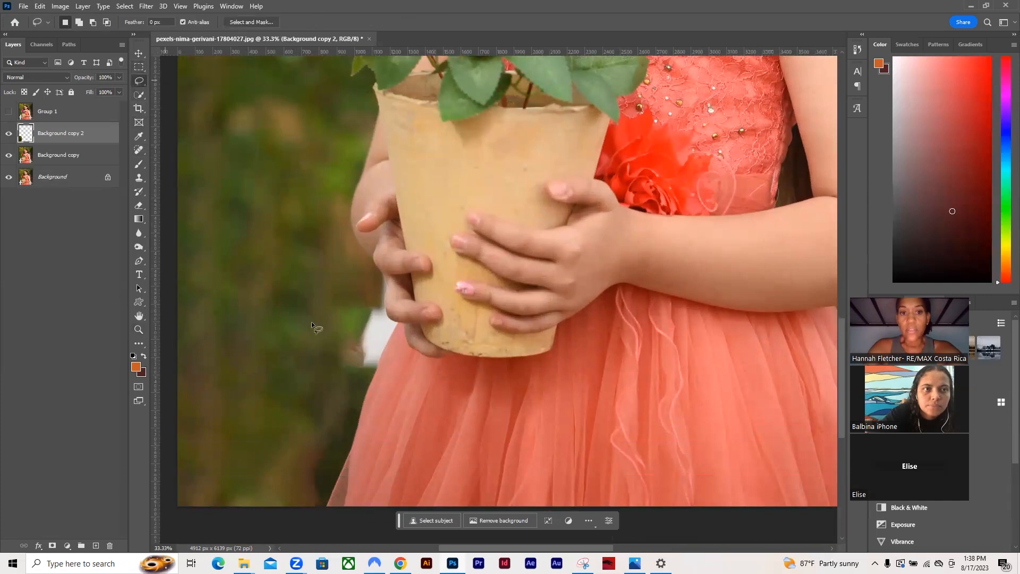
{"action": "left_click_drag", "start_coordinate": [377, 279], "coordinate": [383, 314]}
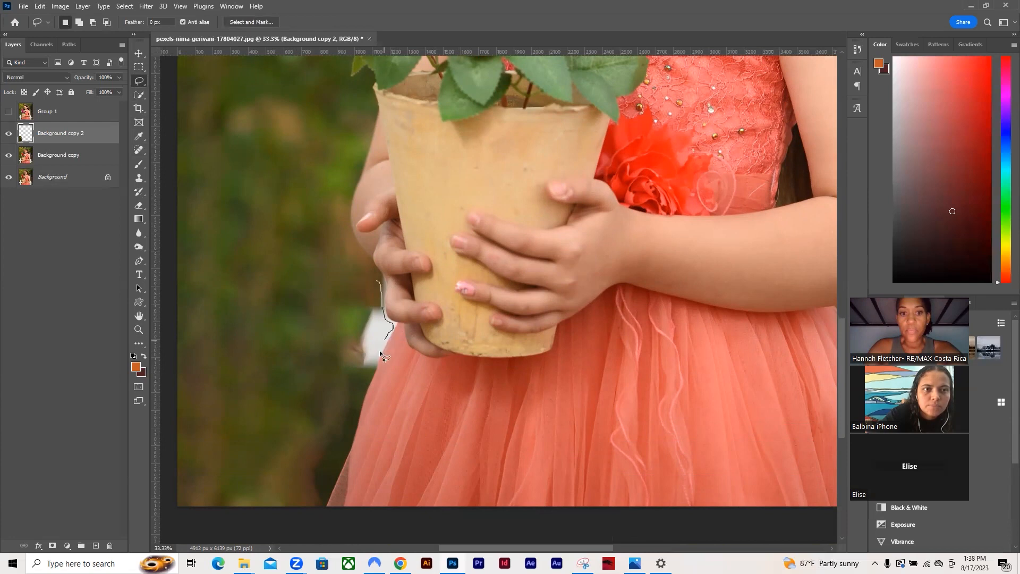
{"action": "mouse_move", "coordinate": [365, 379]}
{"action": "left_mouse_down"}
{"action": "mouse_move", "coordinate": [332, 342]}
{"action": "mouse_move", "coordinate": [340, 293]}
{"action": "mouse_move", "coordinate": [379, 287]}
{"action": "left_mouse_up"}
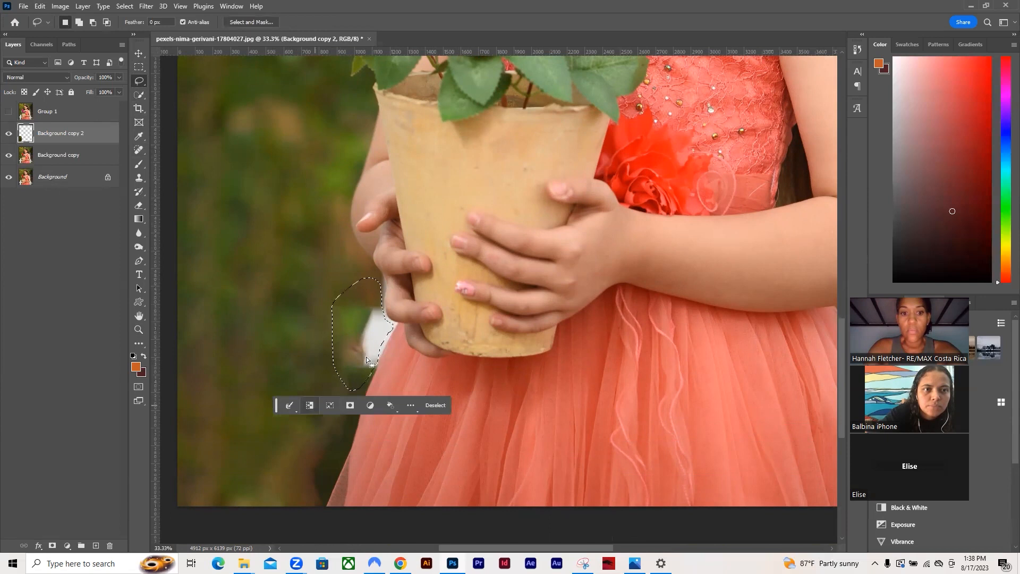
Remove the selected white fragment with a Content-Aware Fill output to a new layer.
{"action": "left_click", "coordinate": [60, 6]}
{"action": "mouse_move", "coordinate": [40, 5]}
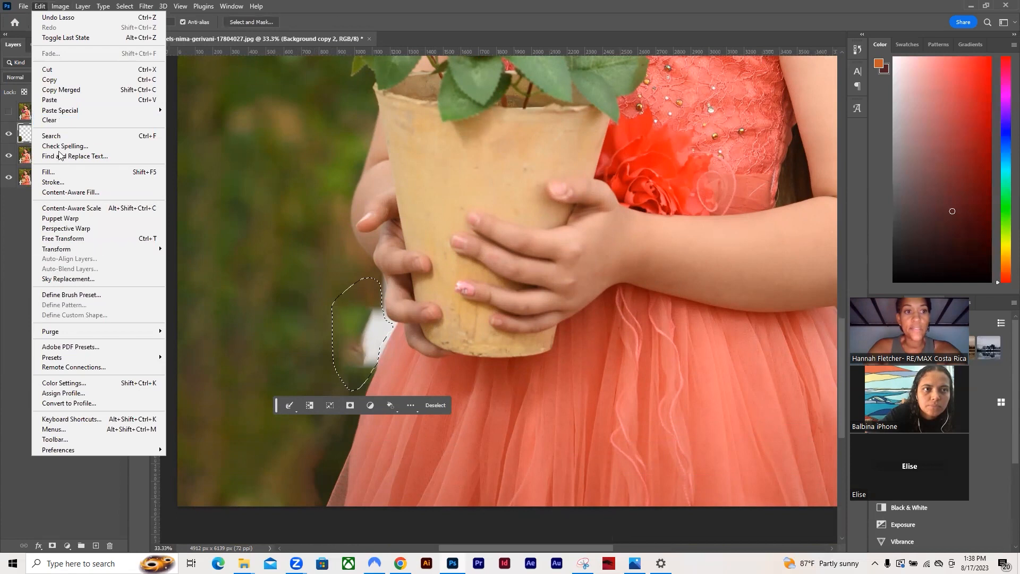
{"action": "left_click", "coordinate": [66, 192]}
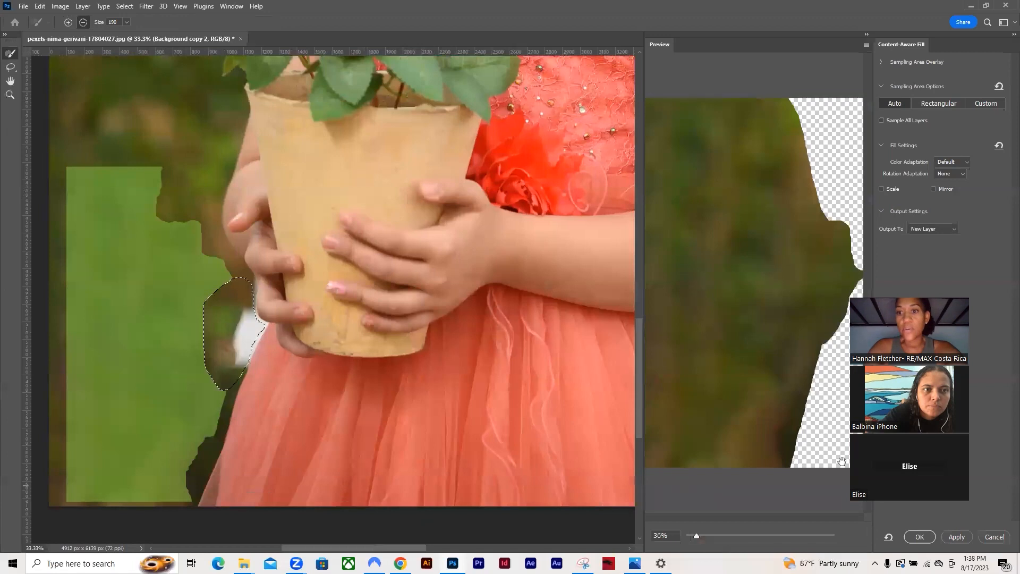
{"action": "left_click", "coordinate": [919, 536]}
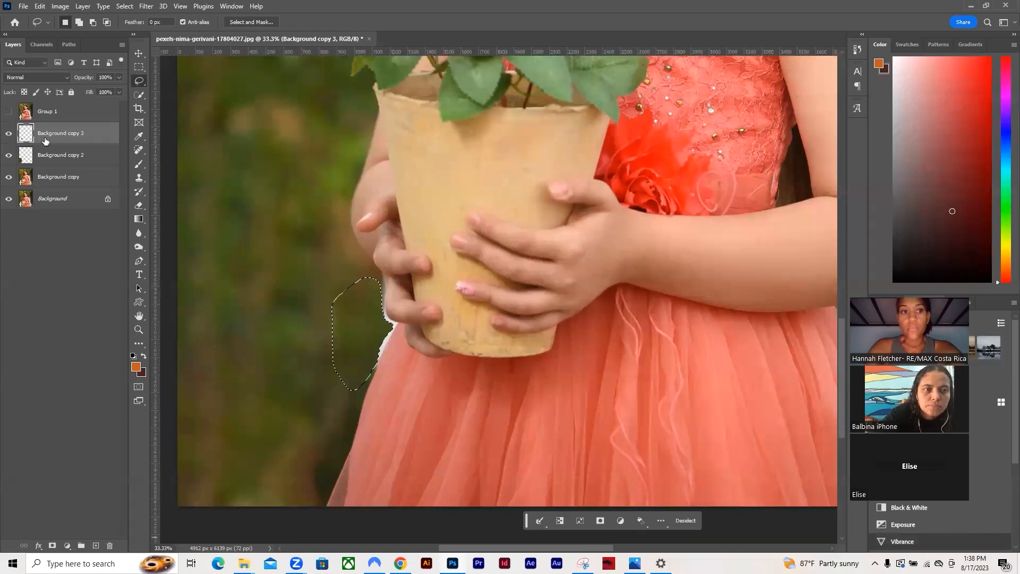
Clear the selection and shift the new fill patch slightly toward the dress to cover the remaining white edge.
{"action": "key", "text": "ctrl+d"}
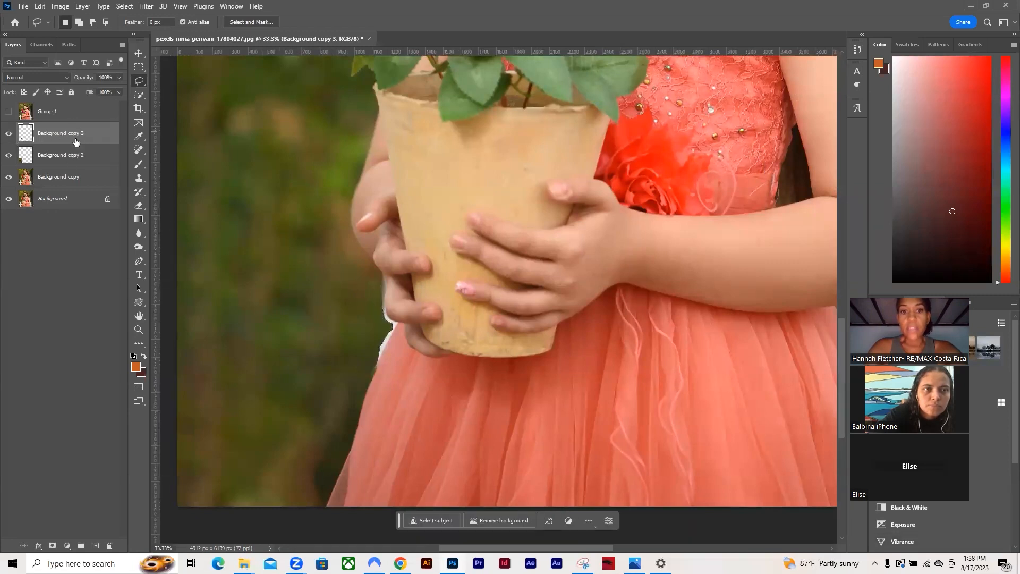
{"action": "left_click", "coordinate": [142, 54]}
{"action": "left_click_drag", "start_coordinate": [384, 332], "coordinate": [390, 329]}
Set the Eraser brush to 250 px at 49% opacity for the Background copy 3 layer.
{"action": "left_click", "coordinate": [139, 206]}
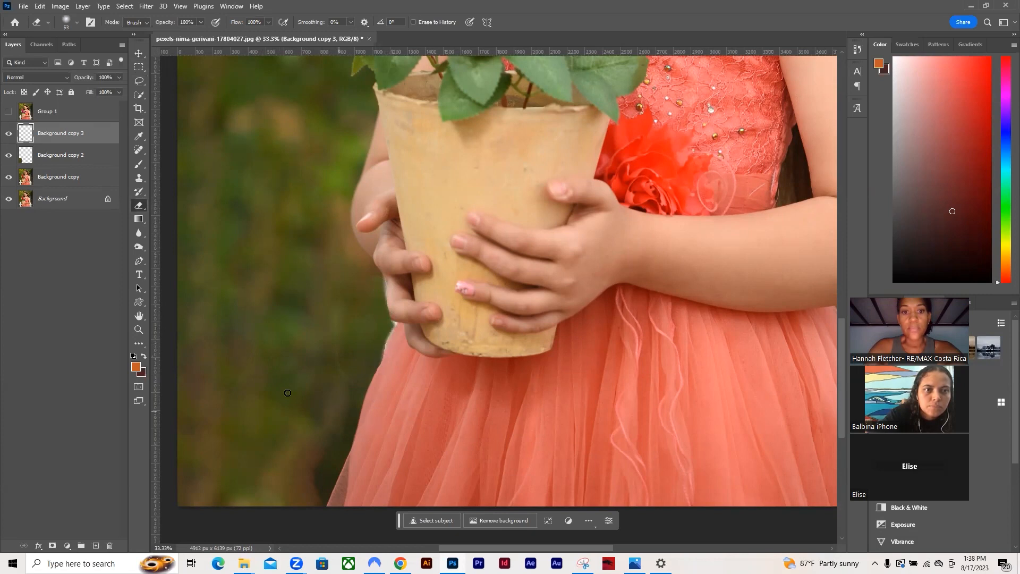
{"action": "key", "text": "]"}
{"action": "key", "text": "]"}
{"action": "key", "text": "]"}
{"action": "key", "text": "]"}
{"action": "key", "text": "]"}
{"action": "key", "text": "]"}
{"action": "key", "text": "]"}
{"action": "key", "text": "]"}
{"action": "key", "text": "]"}
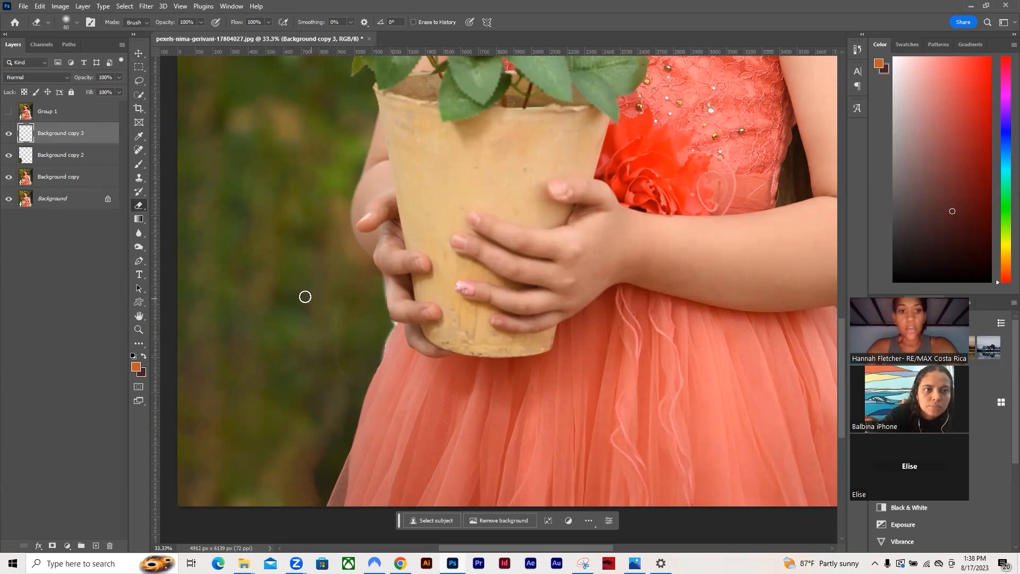
{"action": "left_click", "coordinate": [76, 24]}
{"action": "left_click", "coordinate": [81, 51]}
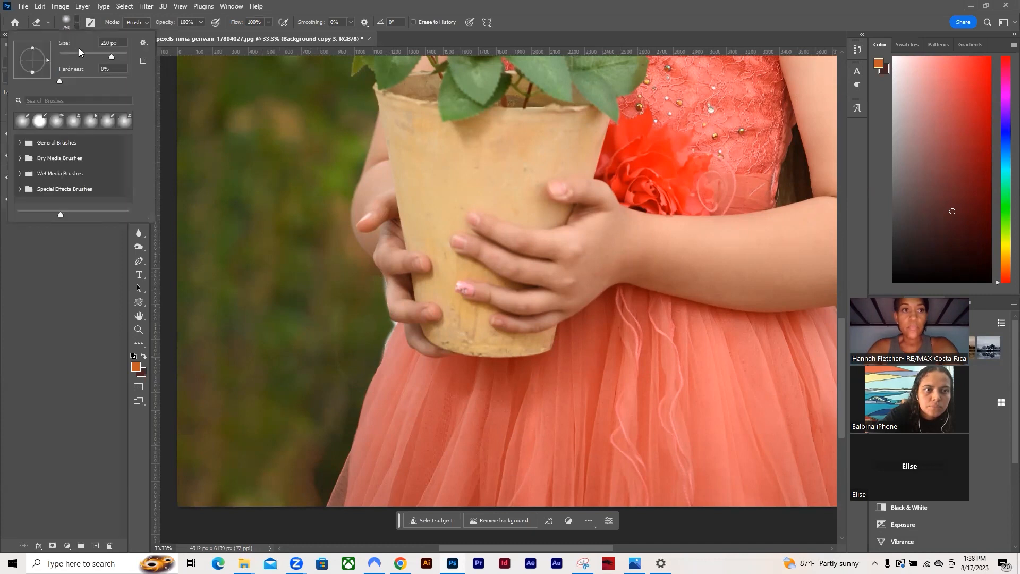
{"action": "left_click", "coordinate": [201, 23]}
{"action": "key", "text": "]"}
{"action": "key", "text": "]"}
{"action": "key", "text": "]"}
{"action": "key", "text": "]"}
{"action": "key", "text": "]"}
{"action": "key", "text": "]"}
{"action": "key", "text": "]"}
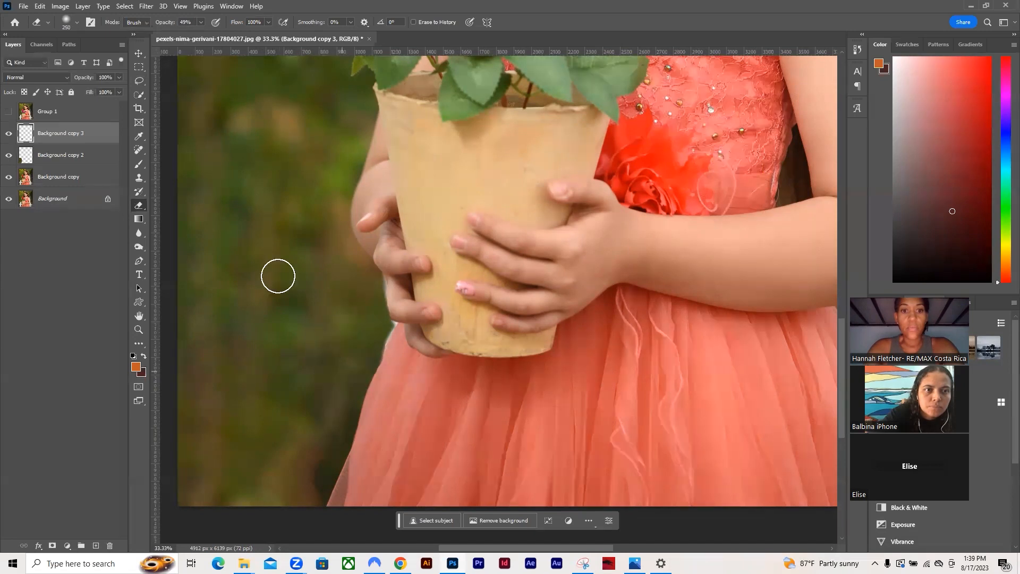
{"action": "key", "text": "ctrl+0"}
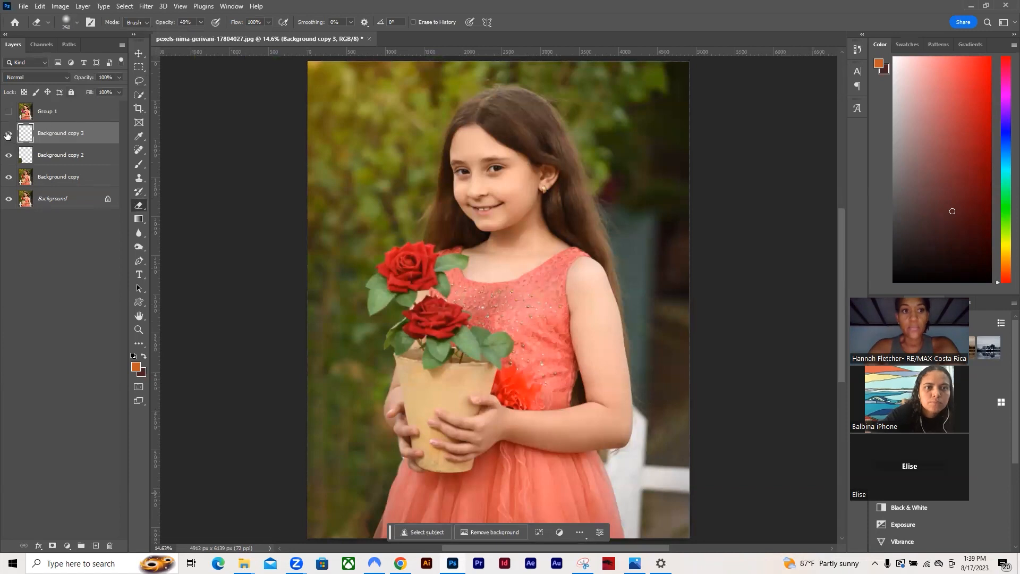
Merge the two fill patch layers and the Background copy layer into a single Background copy 3 layer.
{"action": "left_click", "coordinate": [83, 158], "text": "shift"}
{"action": "key", "text": "ctrl+e"}
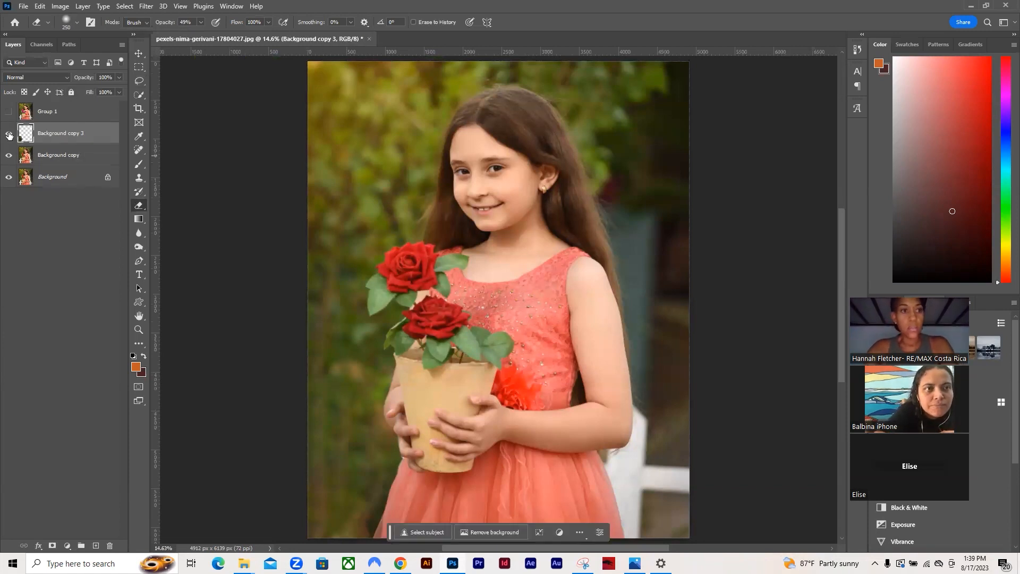
{"action": "left_click", "coordinate": [92, 155], "text": "shift"}
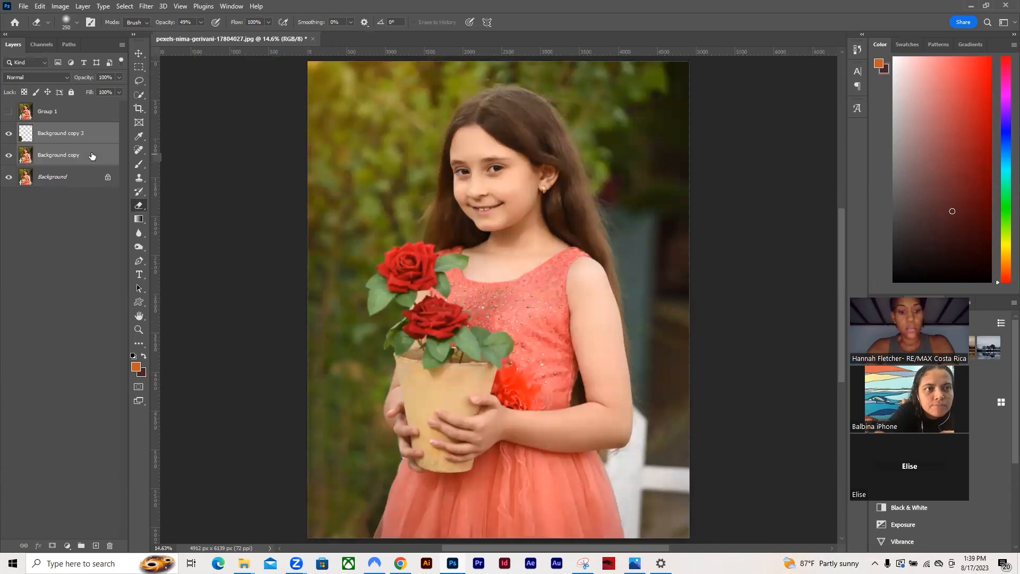
{"action": "key", "text": "ctrl+e"}
Toggle the merged Background copy 3 layer's visibility repeatedly to compare the retouched fence area with the original.
{"action": "left_click", "coordinate": [8, 134]}
{"action": "left_click", "coordinate": [7, 134]}
{"action": "left_click", "coordinate": [7, 134]}
{"action": "left_click", "coordinate": [7, 133]}
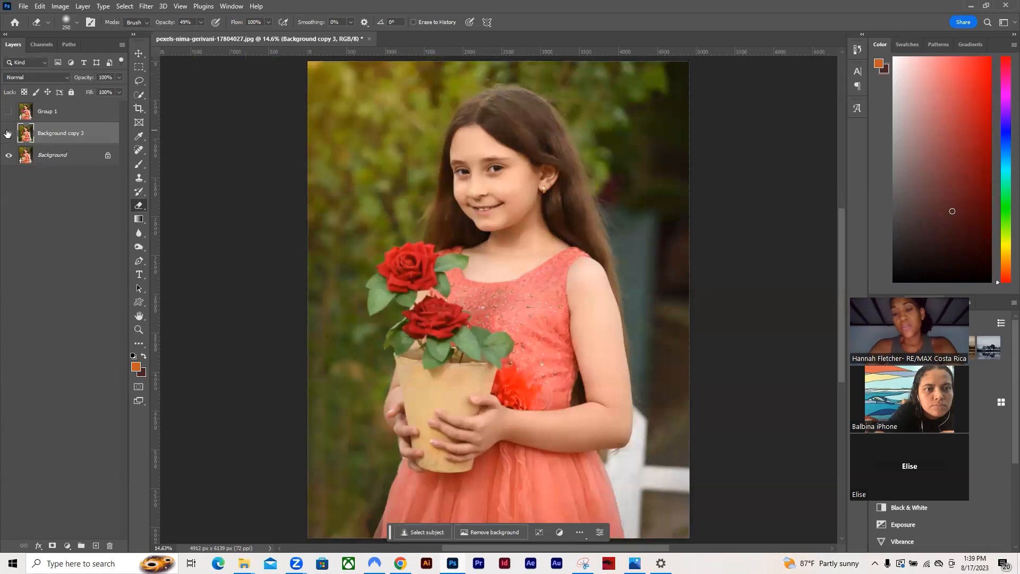
{"action": "left_click", "coordinate": [7, 133]}
{"action": "left_click", "coordinate": [8, 133]}
{"action": "left_click", "coordinate": [7, 133]}
{"action": "left_click", "coordinate": [8, 133]}
{"action": "left_click", "coordinate": [7, 133]}
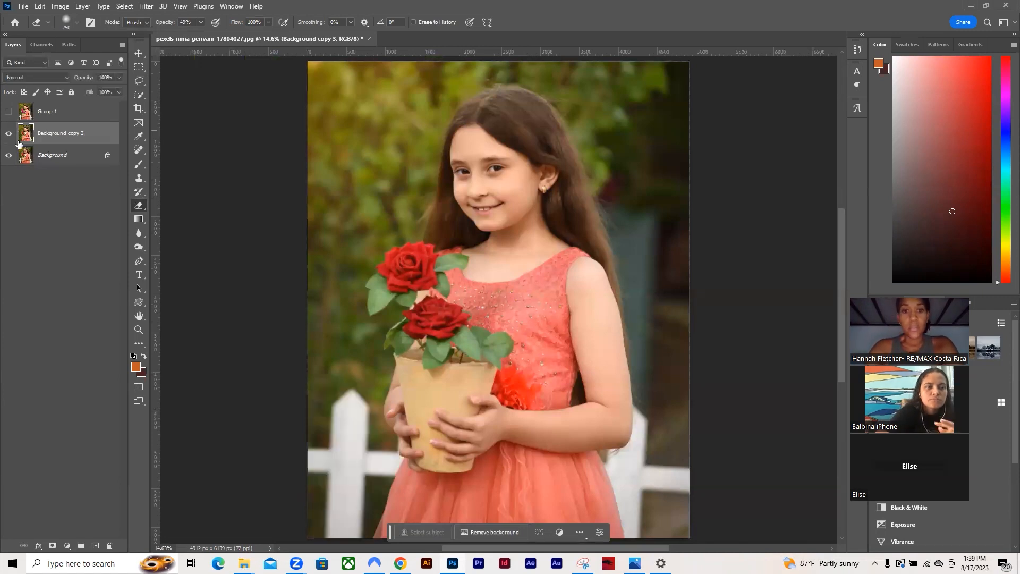
Try converting the image to Grayscale mode without flattening, discarding the color information, and undo the conversion.
{"action": "left_click", "coordinate": [40, 6]}
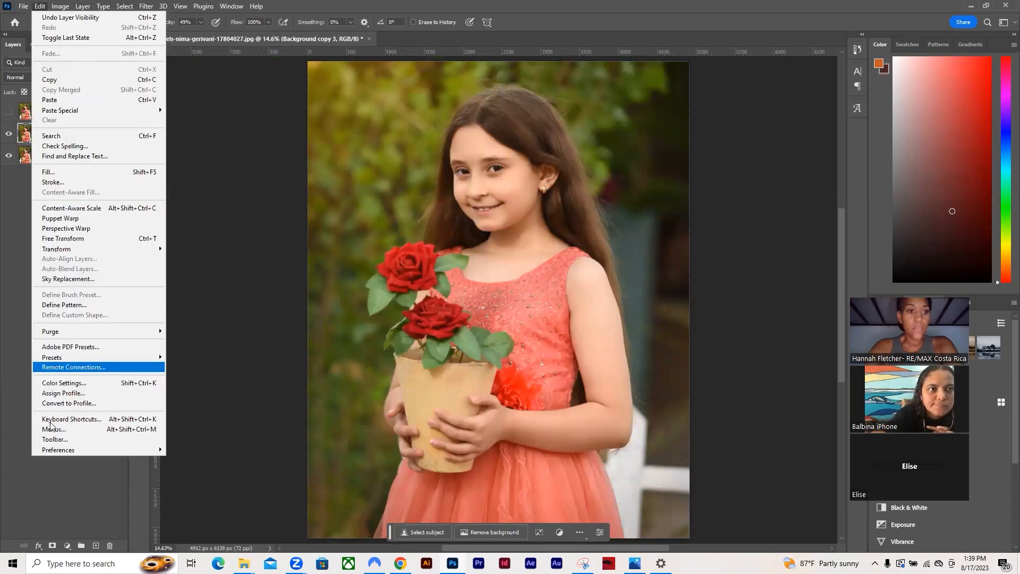
{"action": "mouse_move", "coordinate": [93, 7]}
{"action": "mouse_move", "coordinate": [59, 5]}
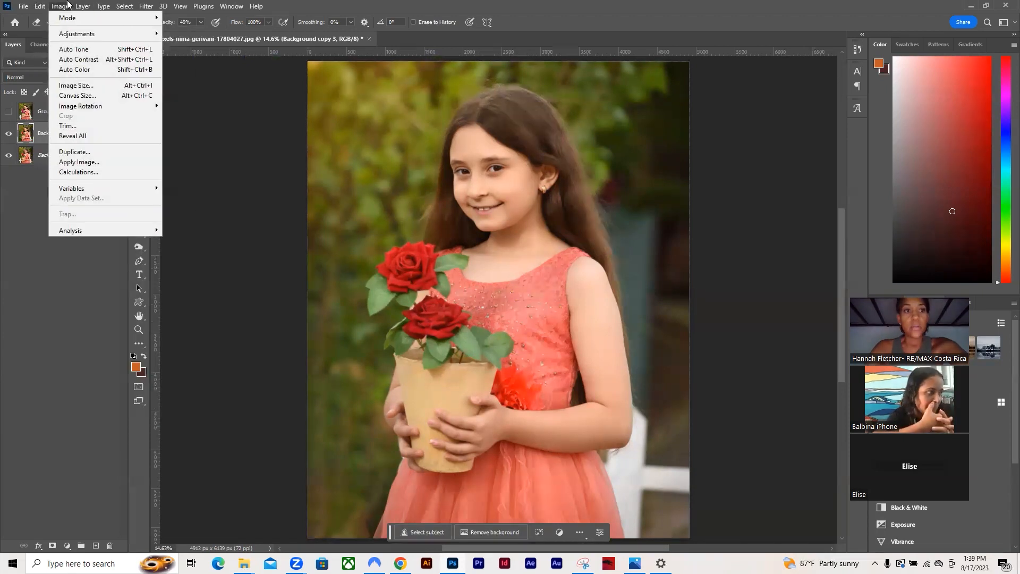
{"action": "mouse_move", "coordinate": [68, 24]}
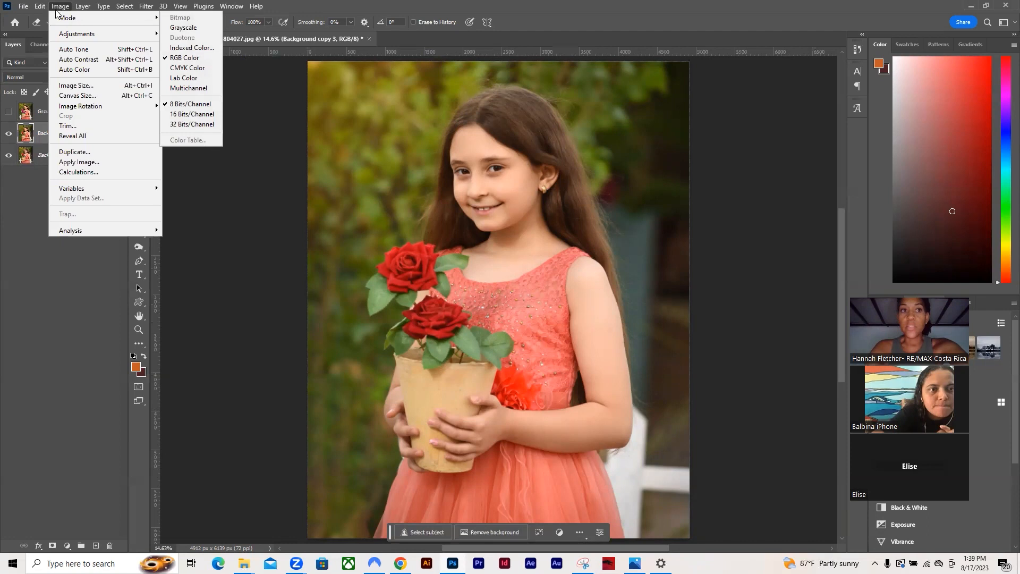
{"action": "left_click", "coordinate": [183, 28]}
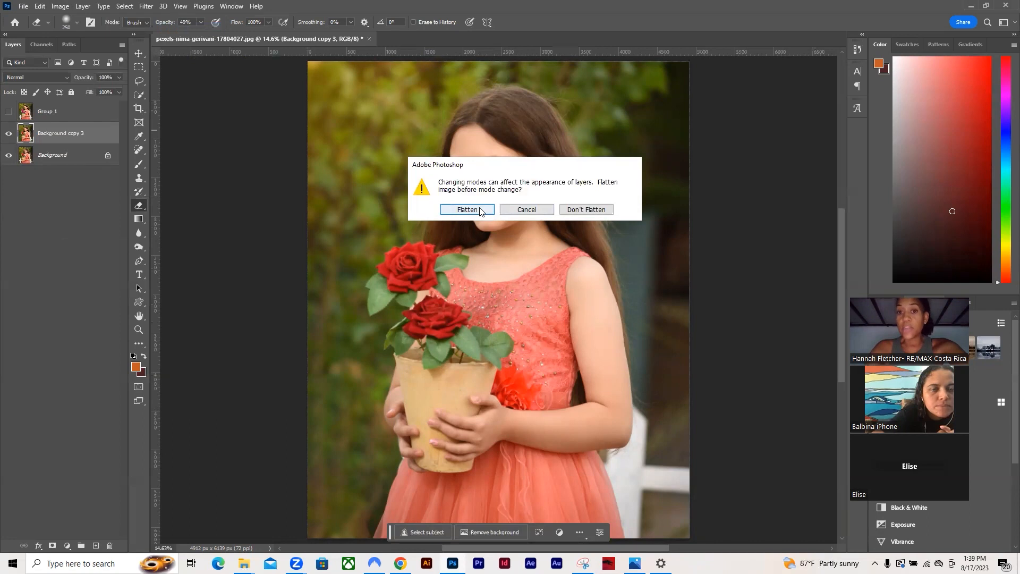
{"action": "left_click", "coordinate": [586, 211]}
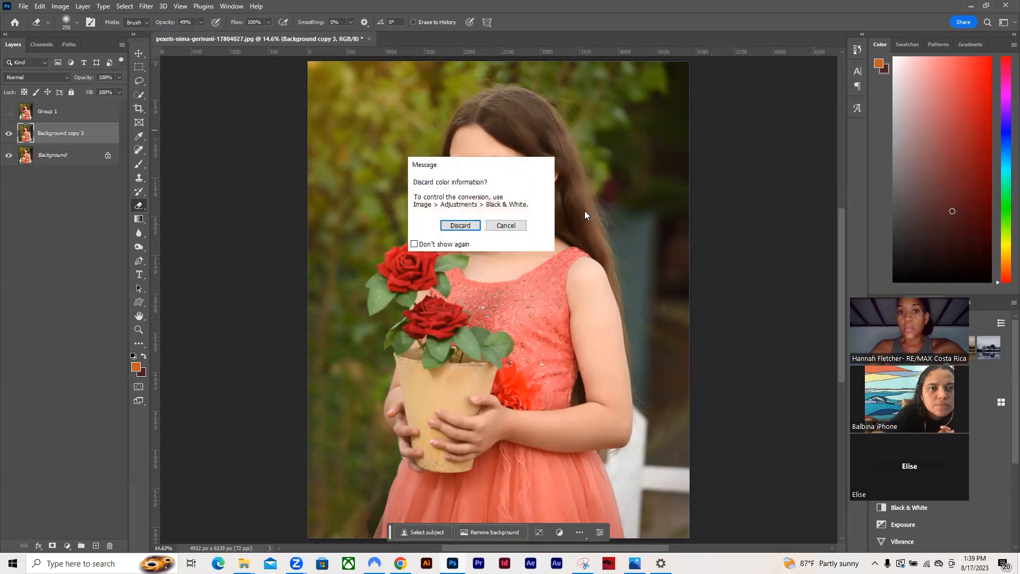
{"action": "left_click", "coordinate": [473, 228]}
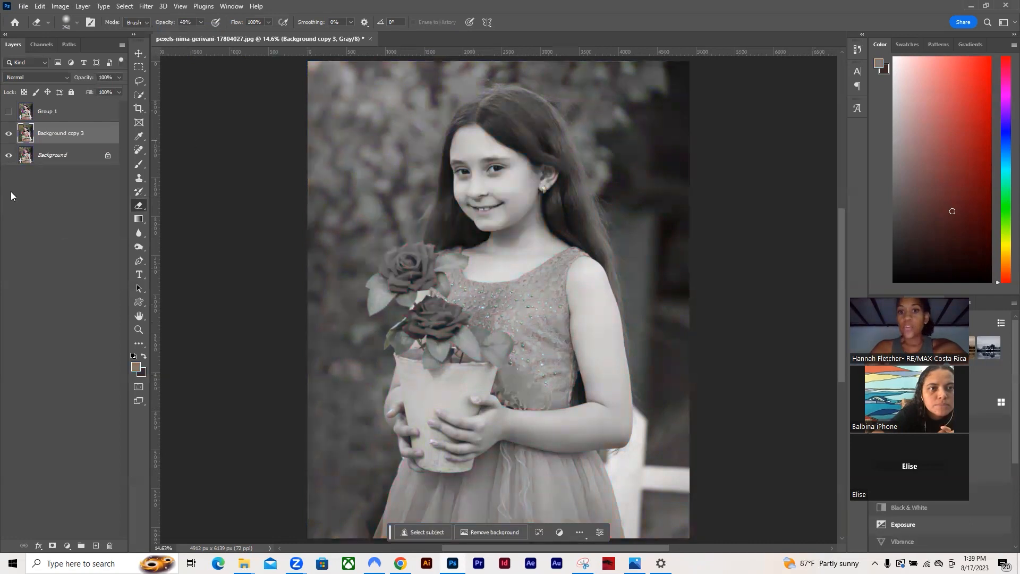
{"action": "key", "text": "ctrl+z"}
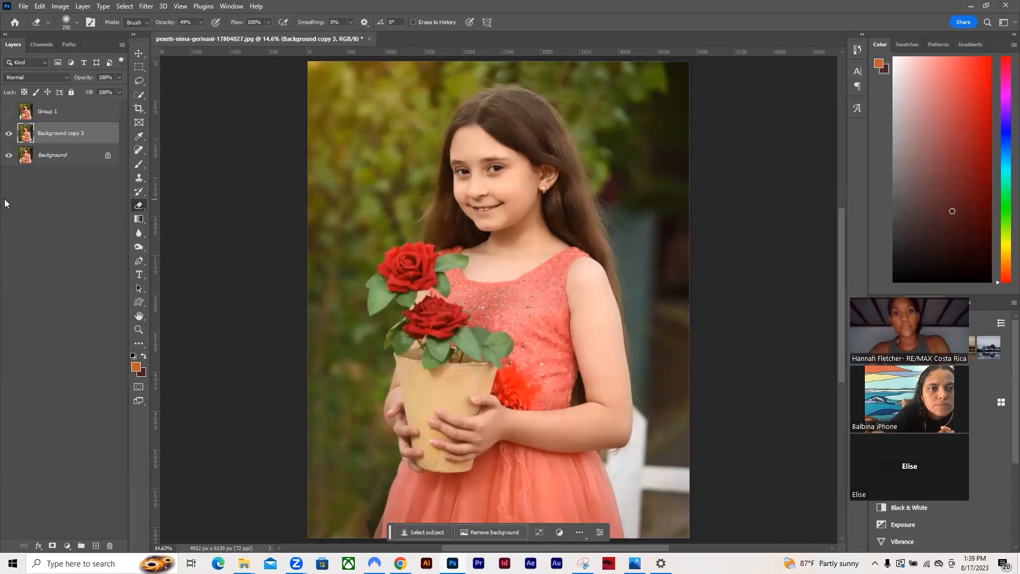
Try shifting the black and white input sliders of a Levels adjustment on Background copy 3, and cancel the adjustment.
{"action": "left_click", "coordinate": [60, 6]}
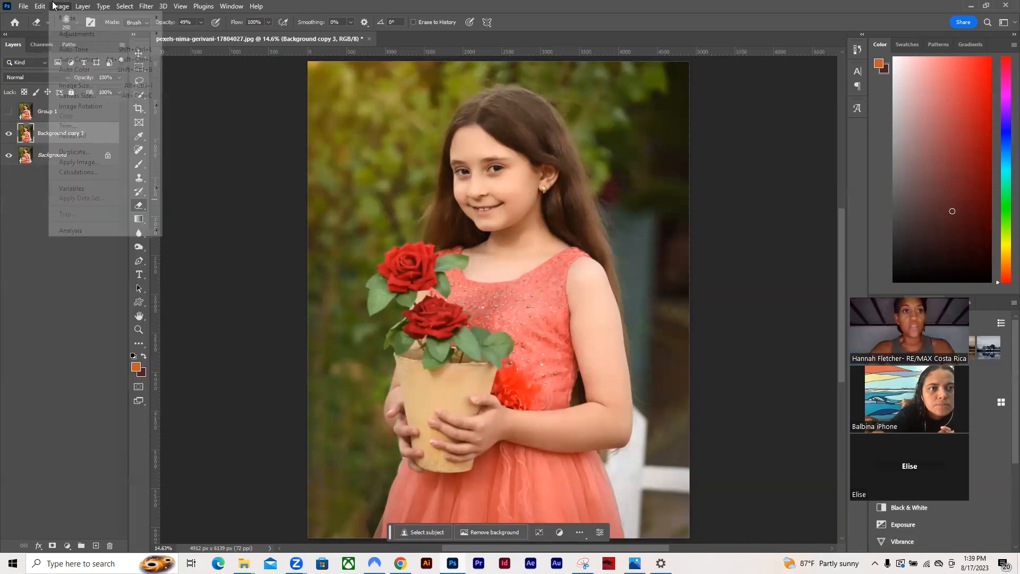
{"action": "mouse_move", "coordinate": [68, 23]}
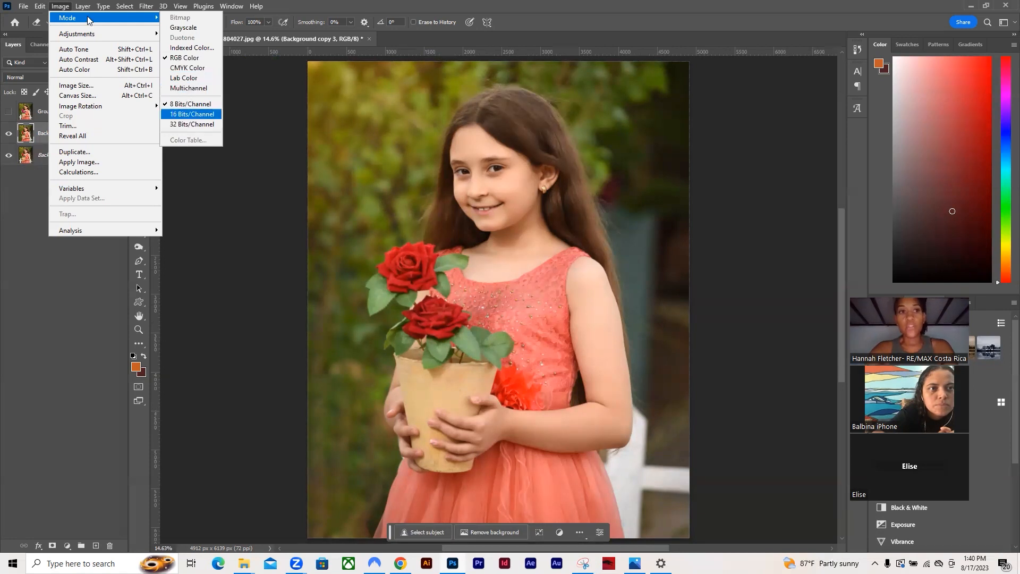
{"action": "mouse_move", "coordinate": [97, 34]}
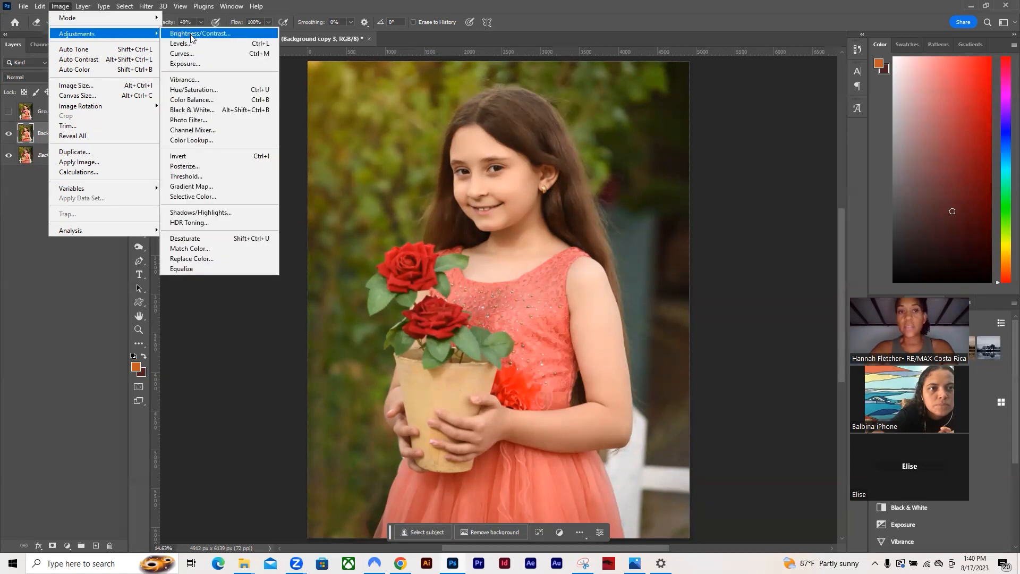
{"action": "left_click", "coordinate": [186, 44]}
{"action": "mouse_move", "coordinate": [653, 207]}
{"action": "left_mouse_down"}
{"action": "mouse_move", "coordinate": [712, 204]}
{"action": "mouse_move", "coordinate": [687, 215]}
{"action": "mouse_move", "coordinate": [648, 208]}
{"action": "left_mouse_up"}
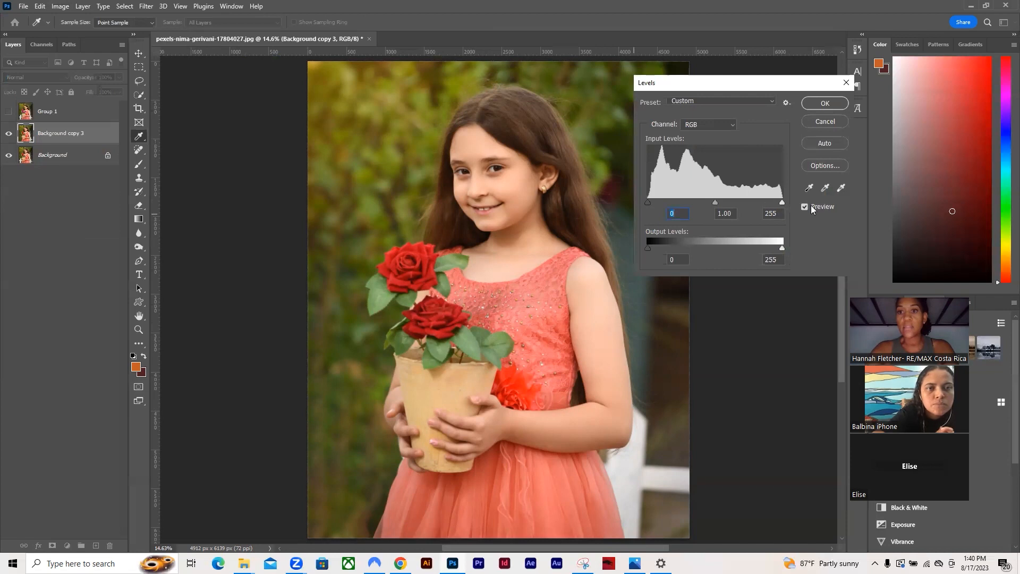
{"action": "left_click_drag", "start_coordinate": [782, 202], "coordinate": [733, 231]}
{"action": "left_click", "coordinate": [824, 121]}
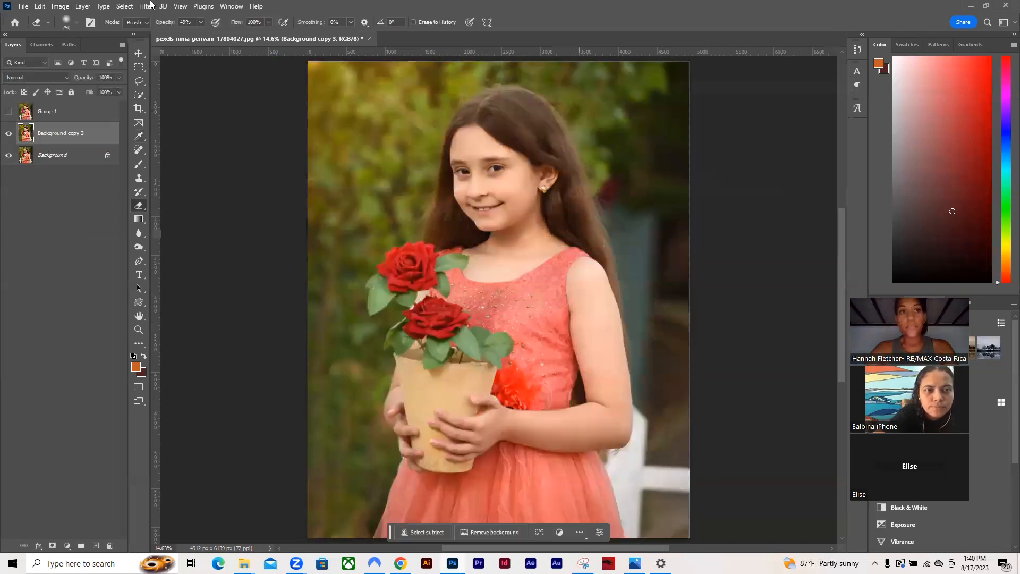
Apply the Auto Tone correction to the Background copy 3 layer.
{"action": "left_click", "coordinate": [50, 7]}
{"action": "mouse_move", "coordinate": [83, 5]}
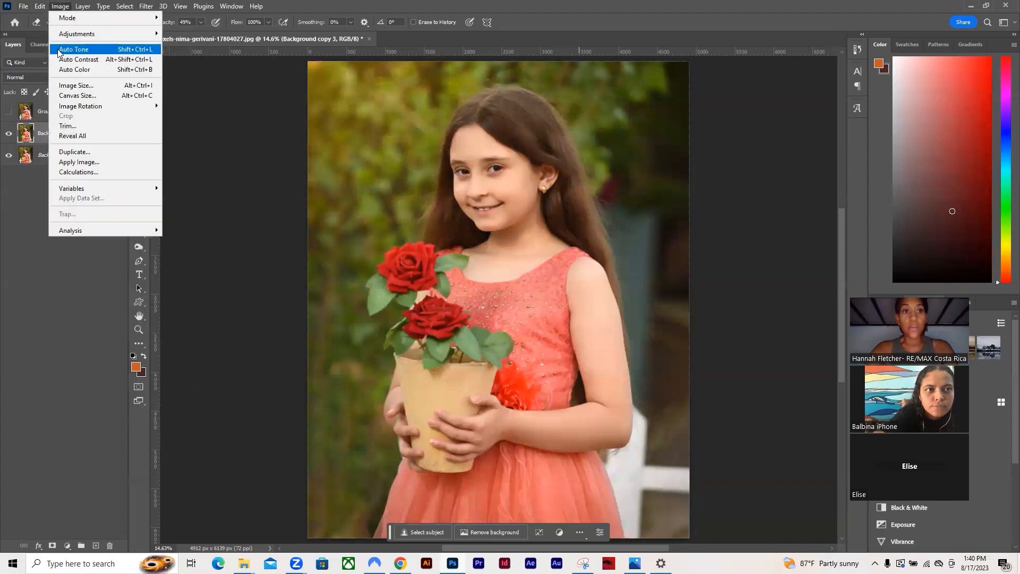
{"action": "left_click", "coordinate": [58, 50]}
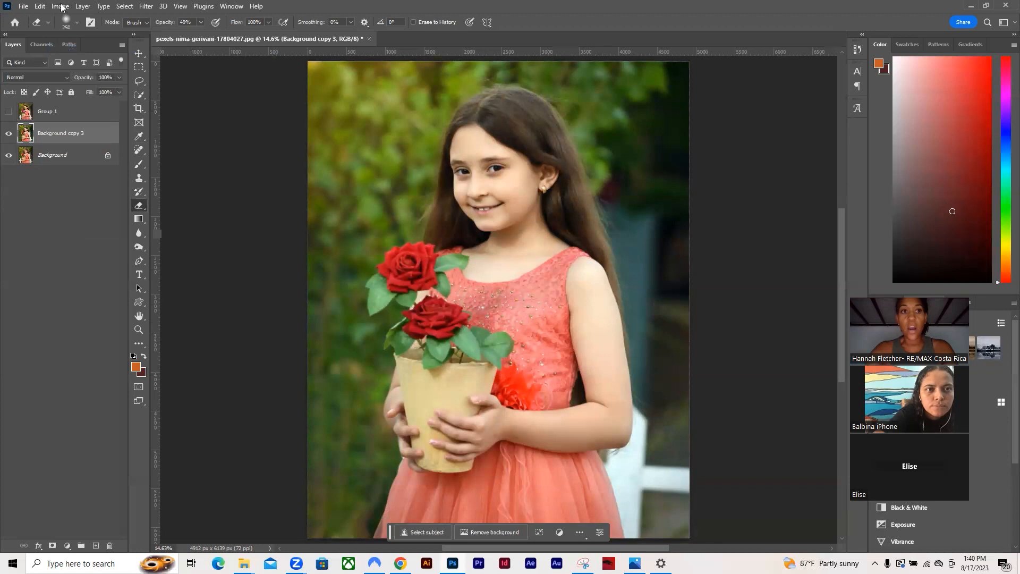
Hide and show Background copy 3 several times to compare the Auto Tone correction with the original photo.
{"action": "left_click", "coordinate": [8, 135]}
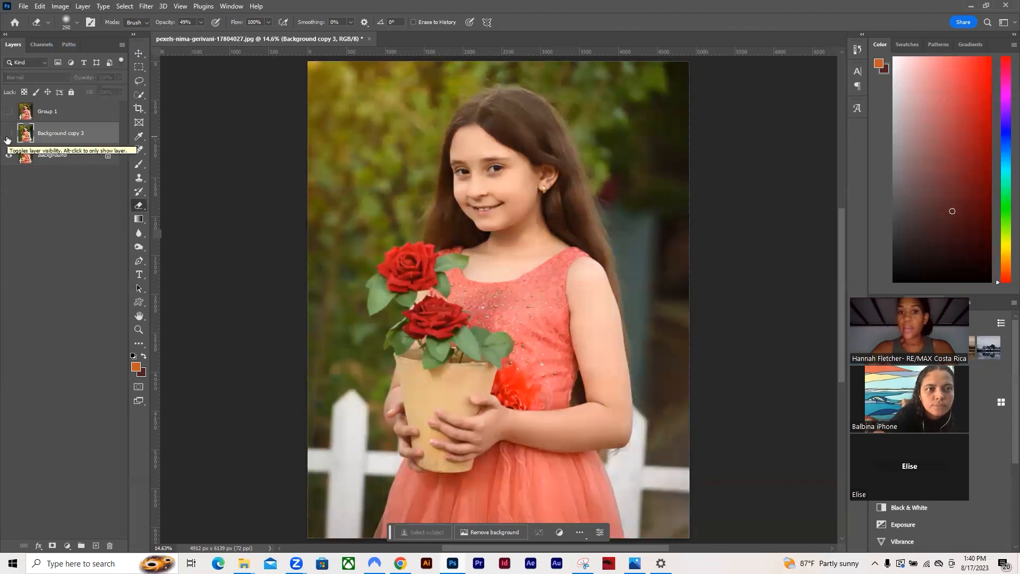
{"action": "left_click", "coordinate": [7, 134]}
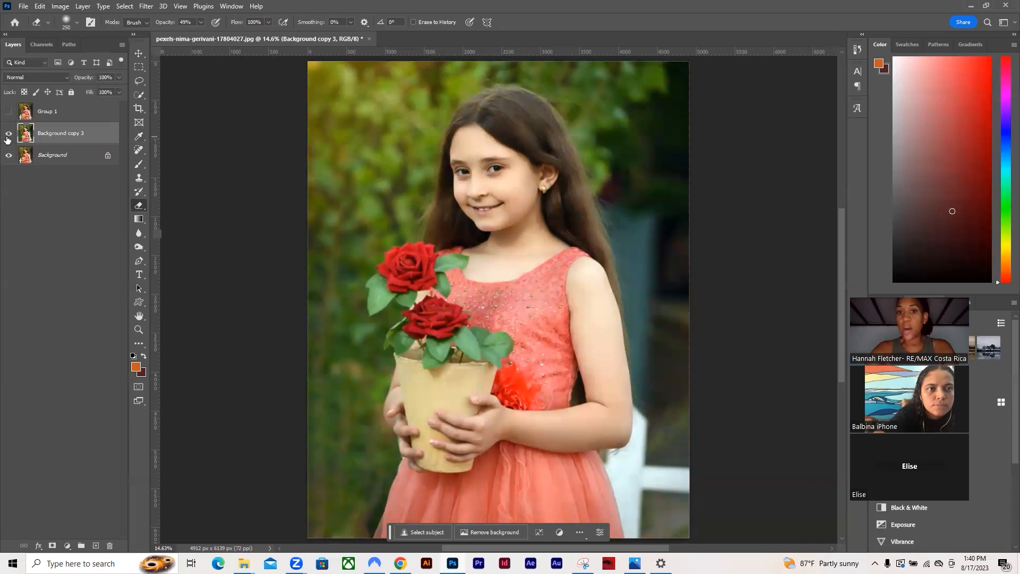
{"action": "left_click", "coordinate": [8, 134]}
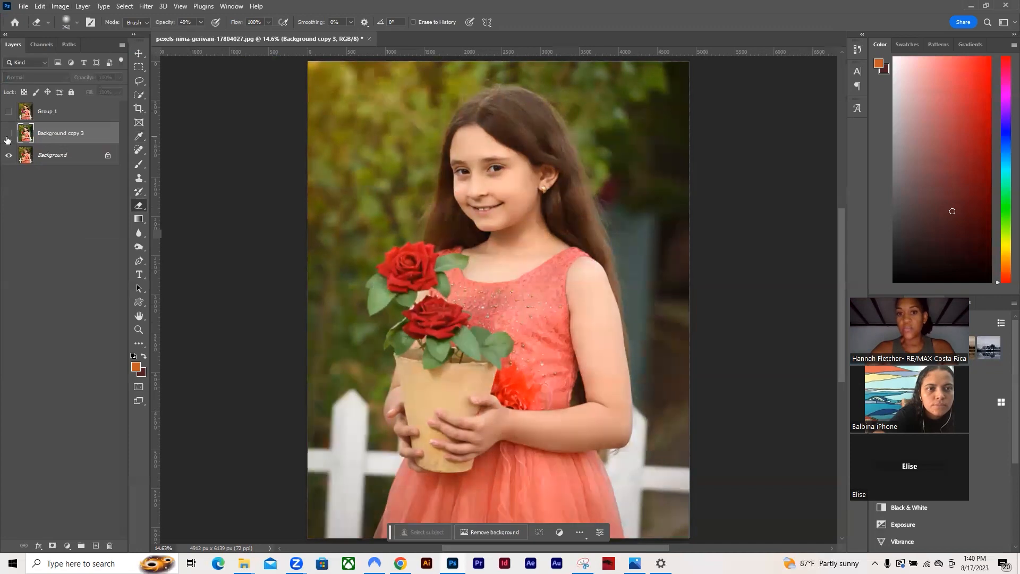
{"action": "left_click", "coordinate": [8, 136]}
{"action": "left_click", "coordinate": [7, 136]}
{"action": "left_click", "coordinate": [8, 136]}
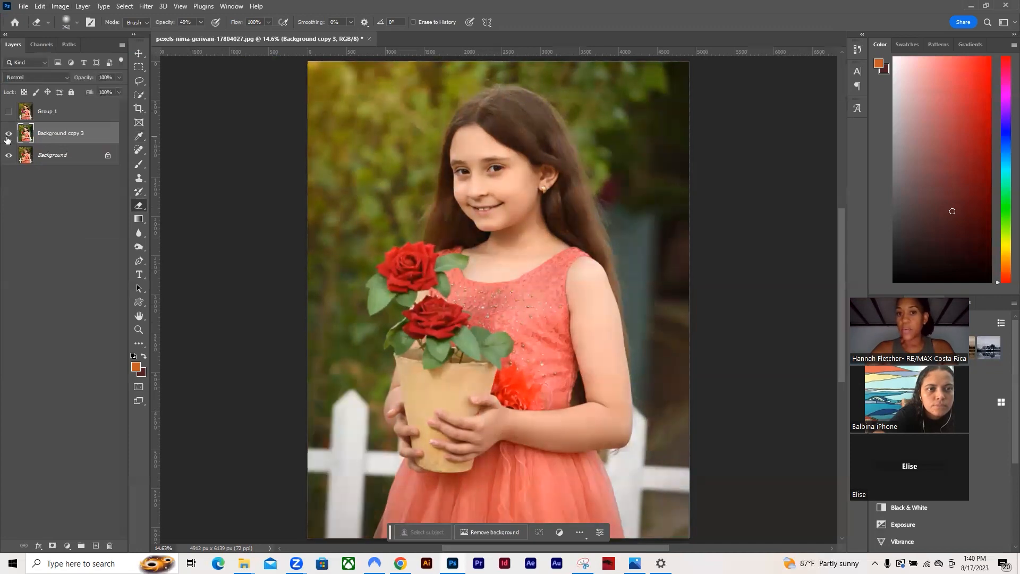
{"action": "left_click", "coordinate": [7, 137]}
{"action": "left_click", "coordinate": [7, 135]}
Apply Auto Contrast to Background copy 3 and toggle the layer's visibility to compare it with the original.
{"action": "left_click", "coordinate": [60, 6]}
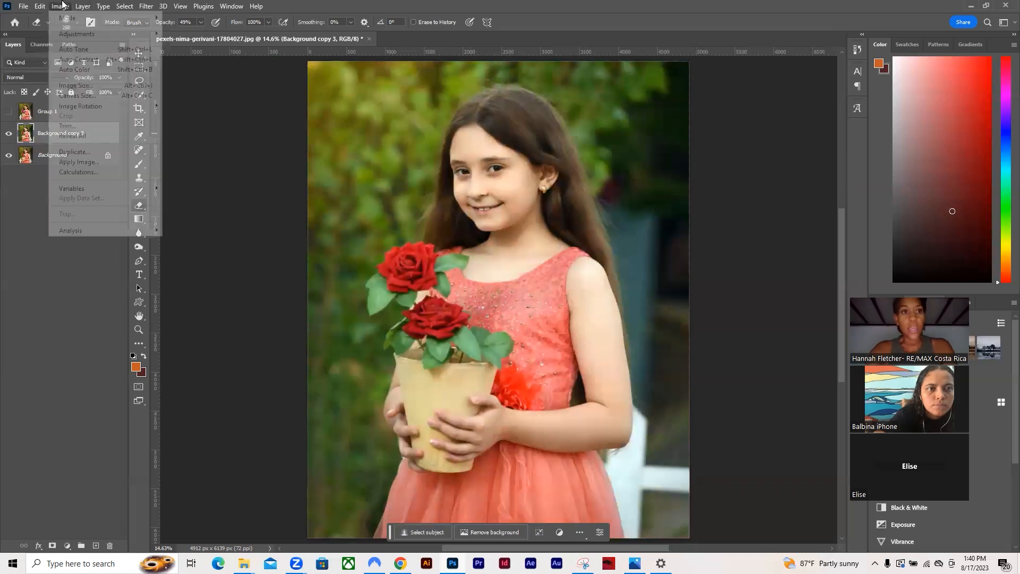
{"action": "left_click", "coordinate": [60, 60]}
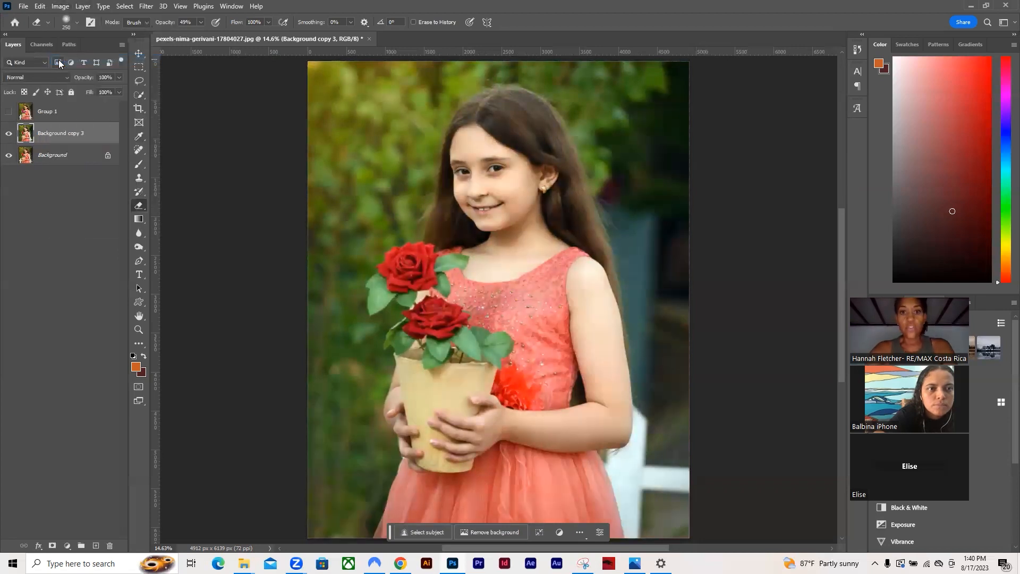
{"action": "left_click", "coordinate": [9, 135]}
{"action": "left_click", "coordinate": [8, 136]}
{"action": "left_click", "coordinate": [8, 136]}
{"action": "left_click", "coordinate": [9, 136]}
Undo the Auto Contrast and Auto Tone corrections on the Background copy 3 layer.
{"action": "left_click", "coordinate": [60, 5]}
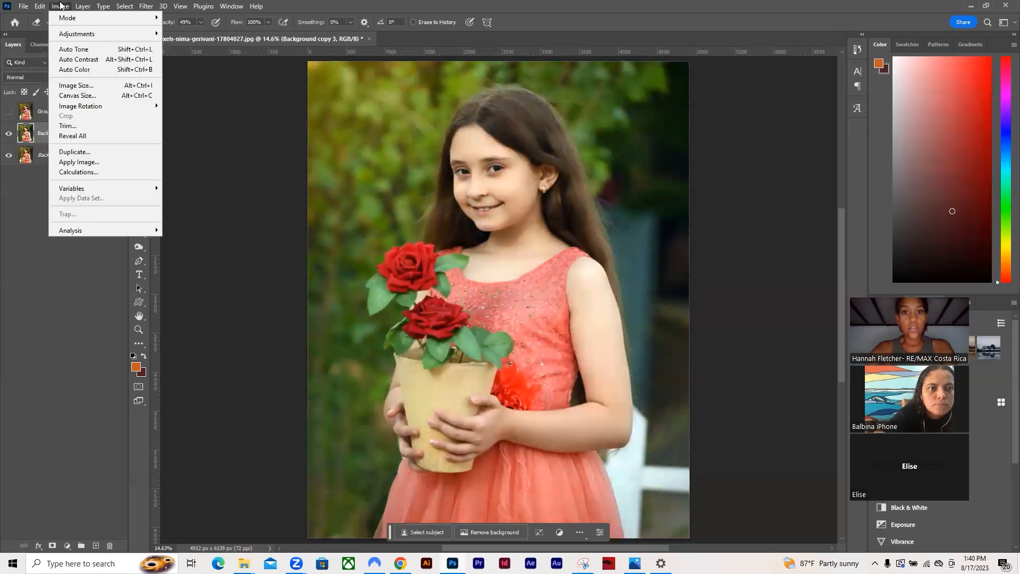
{"action": "left_click", "coordinate": [2, 285]}
{"action": "key", "text": "ctrl+z"}
{"action": "key", "text": "ctrl+z"}
{"action": "key", "text": "ctrl+z"}
{"action": "key", "text": "ctrl+z"}
{"action": "key", "text": "ctrl+z"}
{"action": "key", "text": "ctrl+z"}
Compare the uncorrected Background copy 3 layer with the original fence photo by switching its visibility, leaving the layer shown.
{"action": "left_click", "coordinate": [8, 129]}
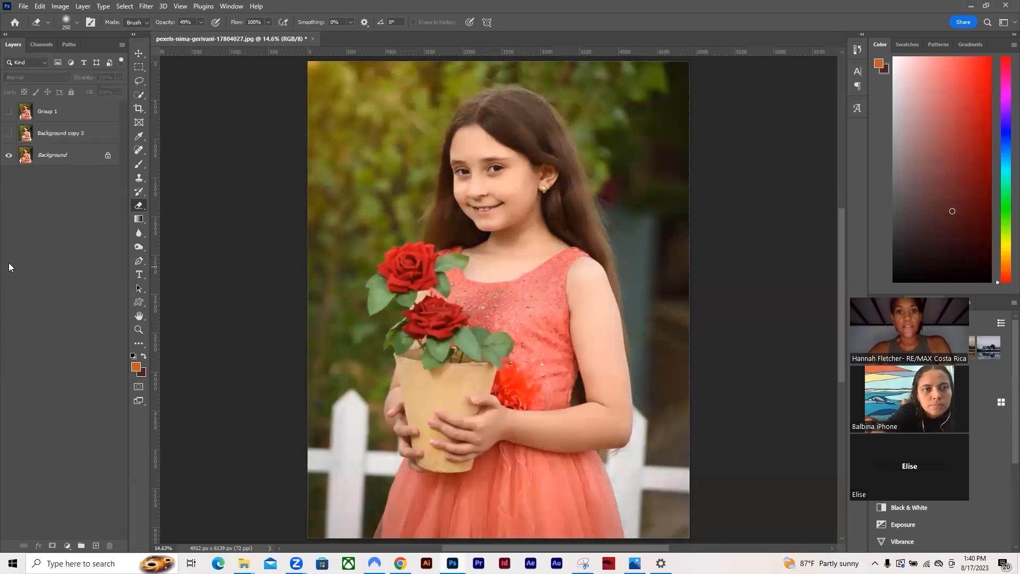
{"action": "left_click", "coordinate": [12, 134]}
{"action": "left_click", "coordinate": [12, 135]}
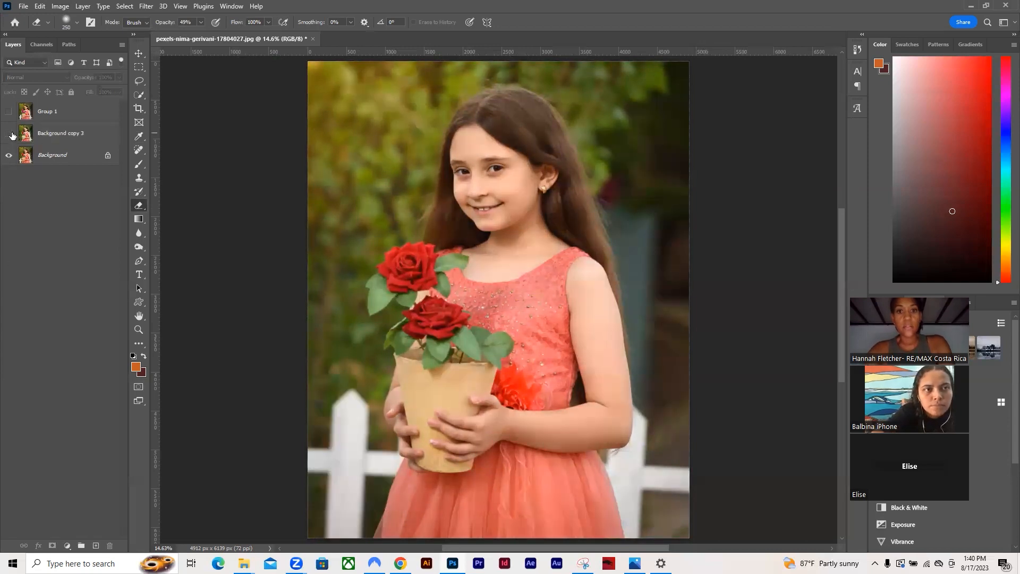
{"action": "left_click", "coordinate": [12, 136]}
{"action": "left_click", "coordinate": [12, 135]}
{"action": "left_click", "coordinate": [13, 136]}
{"action": "left_click", "coordinate": [13, 135]}
{"action": "left_click", "coordinate": [11, 134]}
{"action": "left_click", "coordinate": [12, 135]}
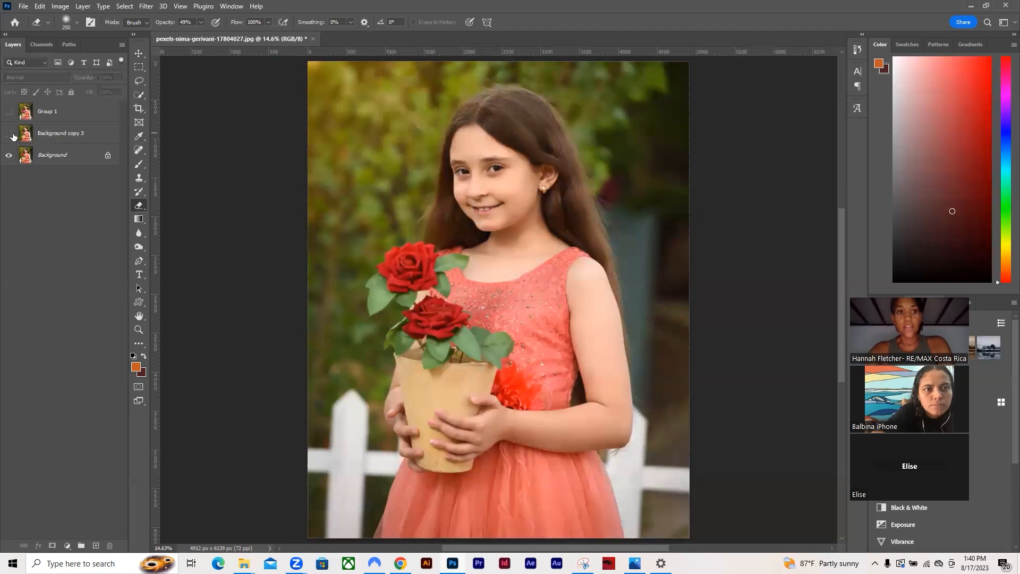
{"action": "left_click", "coordinate": [12, 136]}
{"action": "left_click", "coordinate": [13, 135]}
{"action": "left_click", "coordinate": [12, 135]}
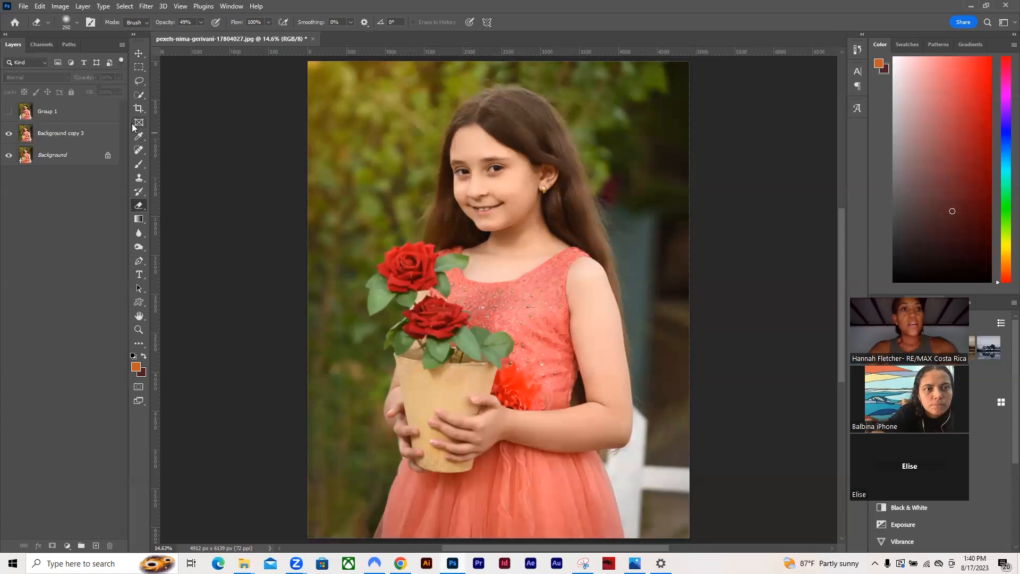
Select the Background copy 3 layer and try the Auto Color correction on it.
{"action": "left_click", "coordinate": [59, 6]}
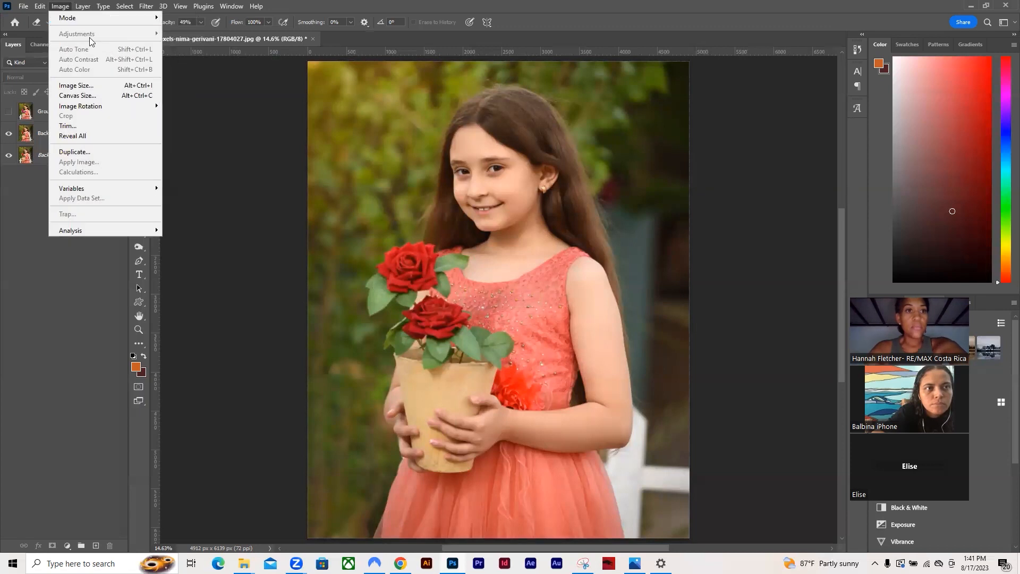
{"action": "left_click", "coordinate": [75, 136]}
{"action": "left_click", "coordinate": [77, 136]}
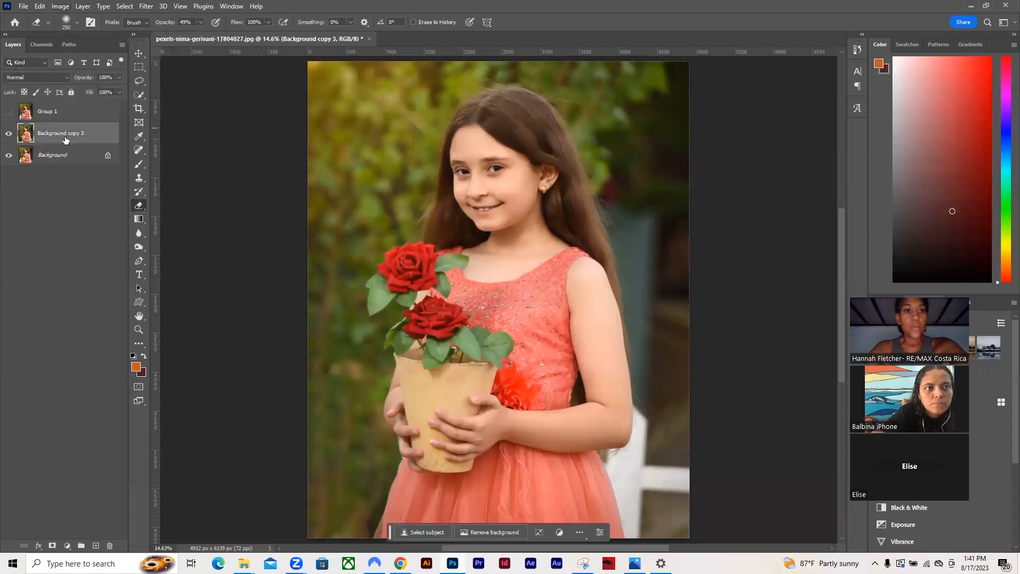
{"action": "left_click", "coordinate": [62, 5]}
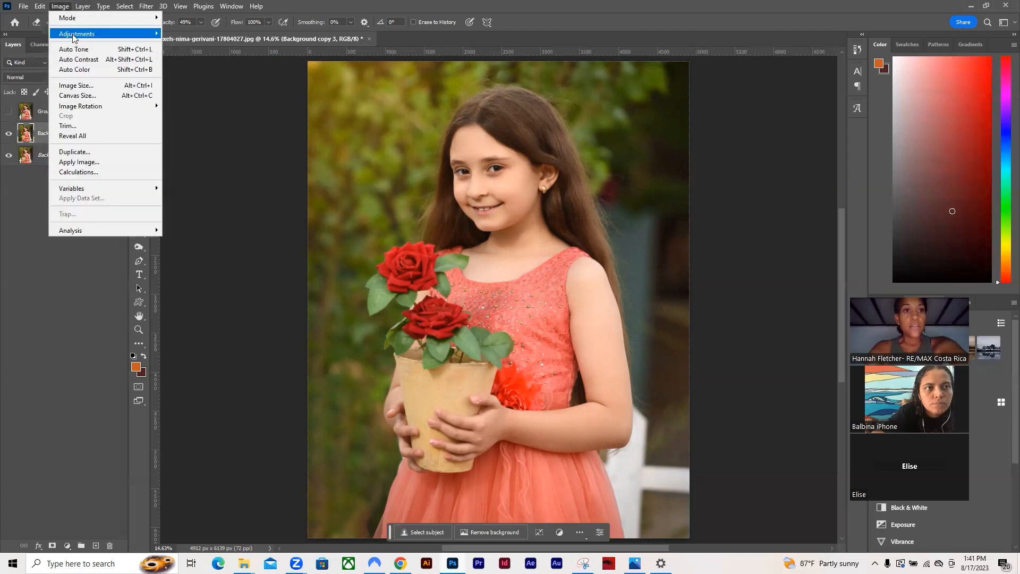
{"action": "mouse_move", "coordinate": [74, 38]}
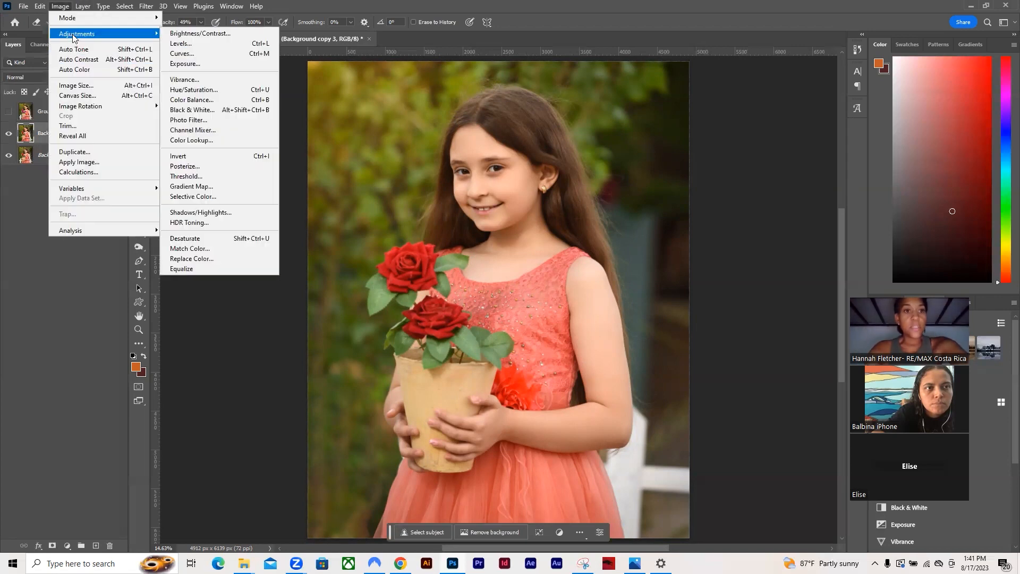
{"action": "left_click", "coordinate": [75, 69]}
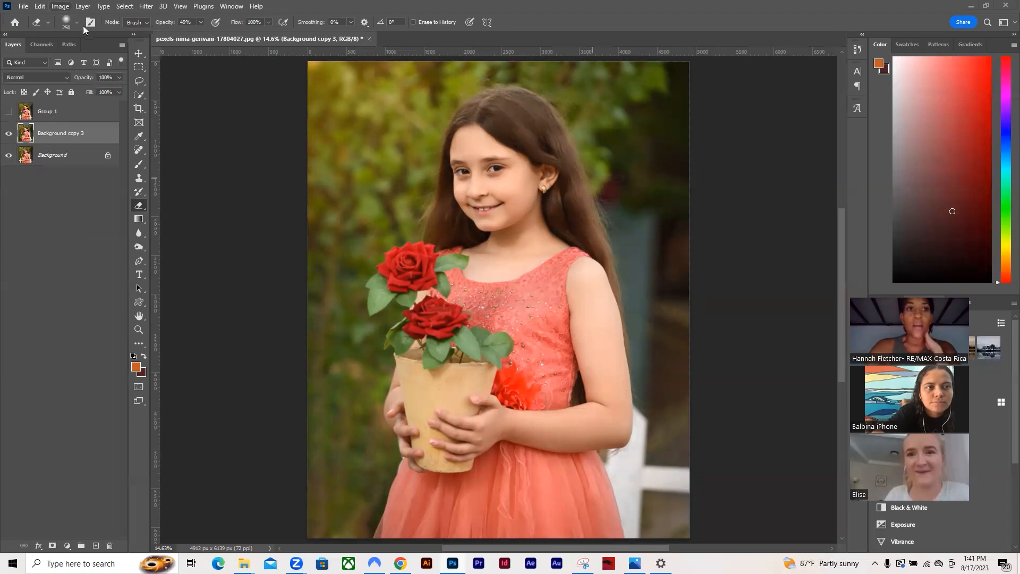
Apply a Gaussian Blur to the Background copy 3 layer.
{"action": "left_click", "coordinate": [71, 7]}
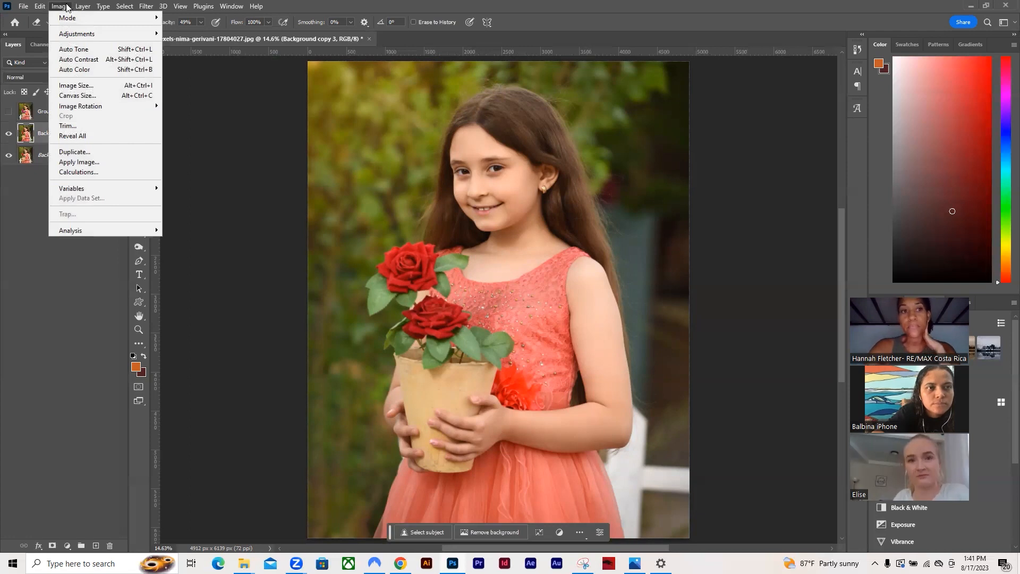
{"action": "mouse_move", "coordinate": [77, 7]}
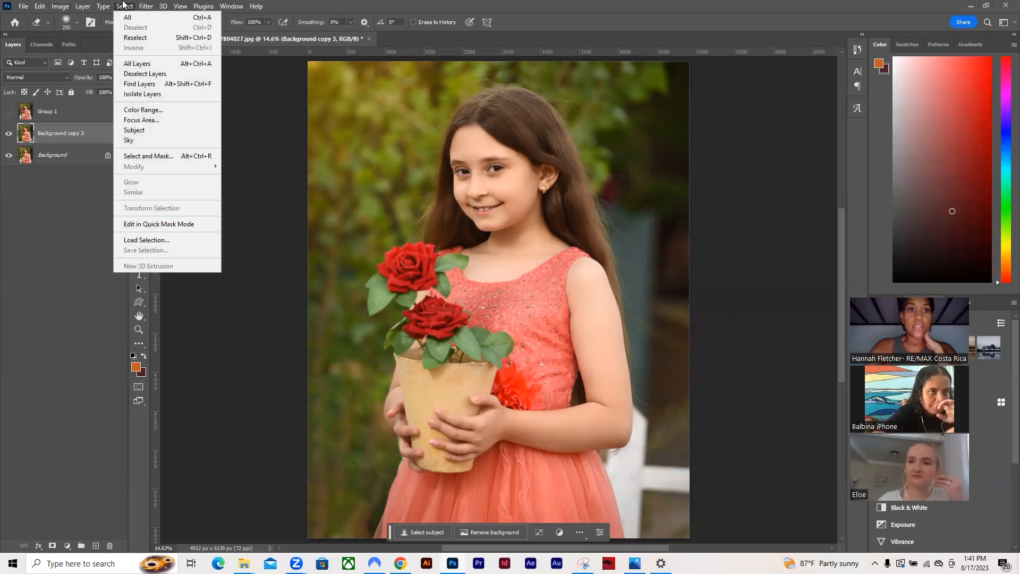
{"action": "key", "text": "Escape"}
{"action": "left_click", "coordinate": [148, 5]}
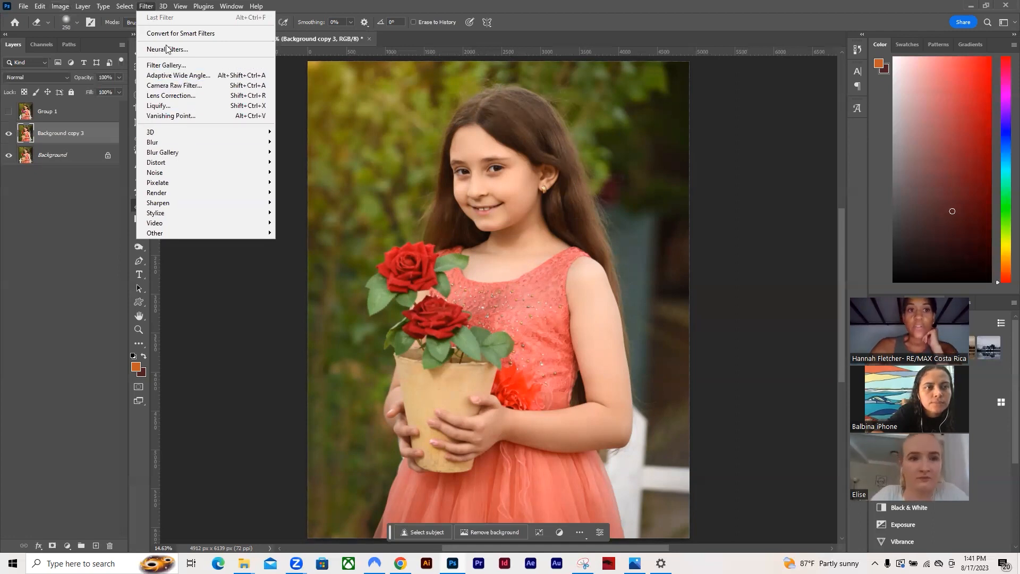
{"action": "mouse_move", "coordinate": [162, 134]}
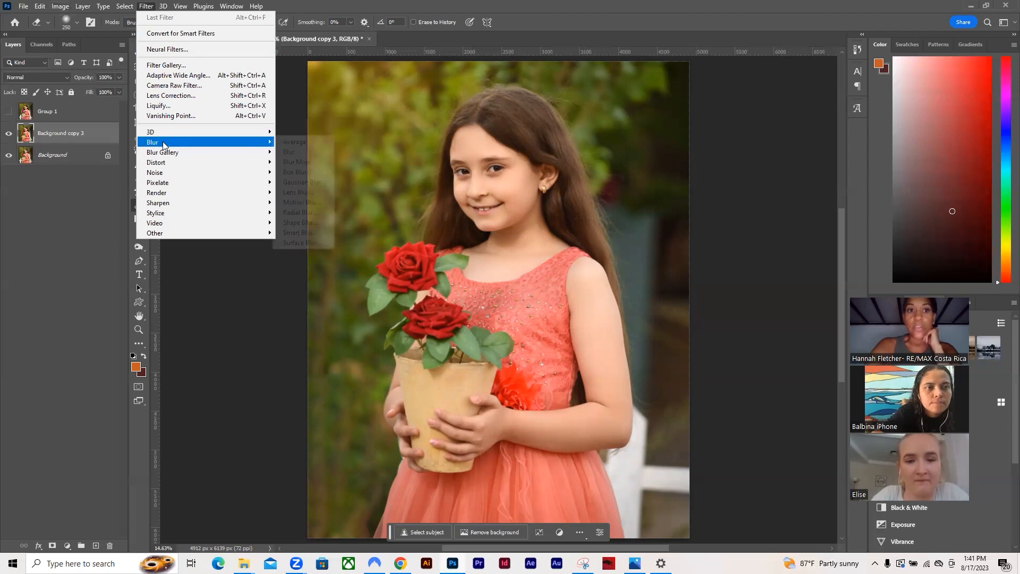
{"action": "left_click", "coordinate": [292, 184]}
{"action": "left_click", "coordinate": [864, 101]}
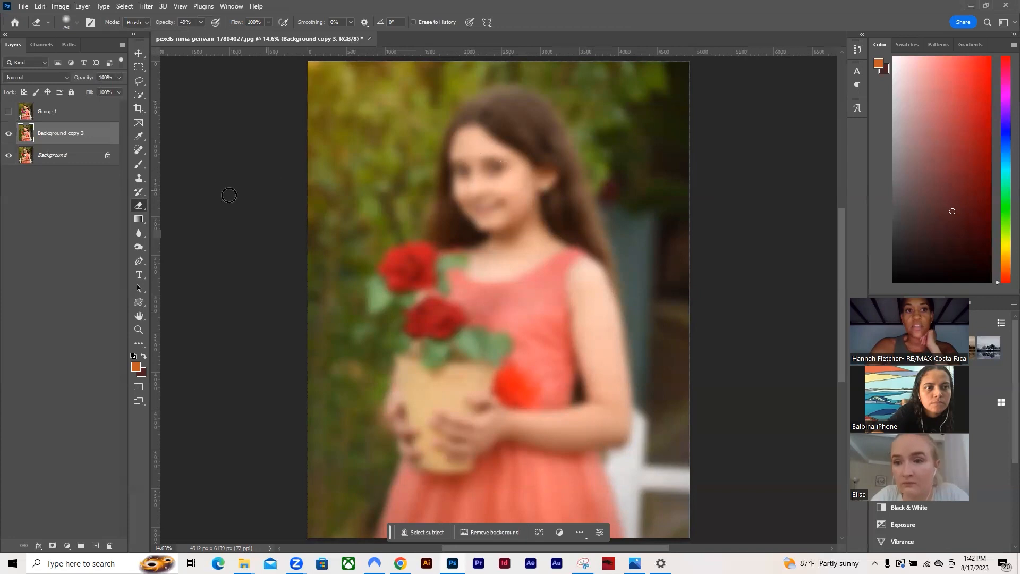
Set the eraser to 39% opacity with a 600 px brush and erase the blur over the girl's face, the roses and the hands.
{"action": "left_click", "coordinate": [202, 23]}
{"action": "left_click_drag", "start_coordinate": [201, 34], "coordinate": [196, 34]}
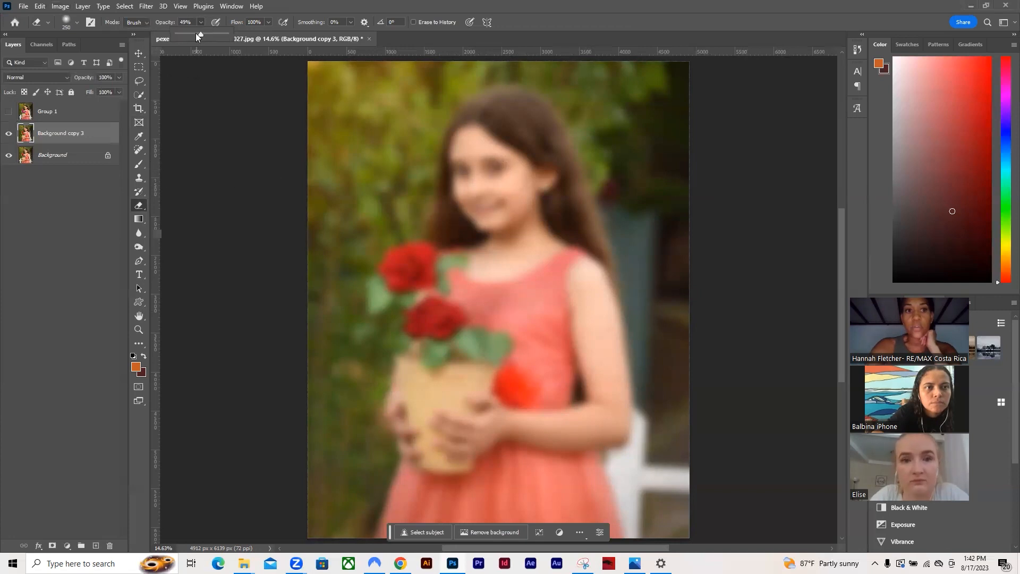
{"action": "key", "text": "bracketright"}
{"action": "key", "text": "bracketright"}
{"action": "key", "text": "bracketright"}
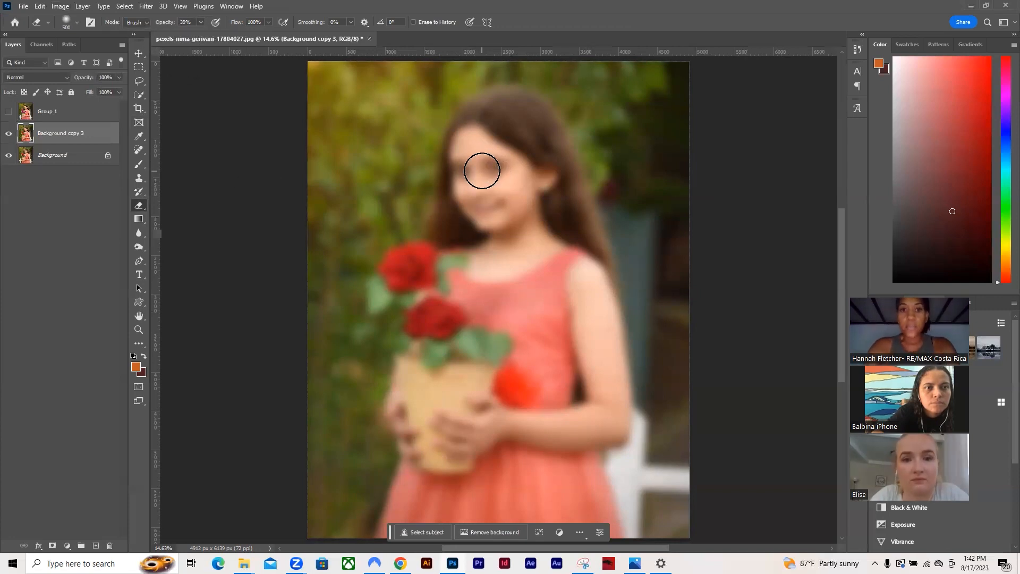
{"action": "mouse_move", "coordinate": [473, 181]}
{"action": "left_mouse_down"}
{"action": "mouse_move", "coordinate": [492, 214]}
{"action": "mouse_move", "coordinate": [497, 196]}
{"action": "mouse_move", "coordinate": [473, 152]}
{"action": "mouse_move", "coordinate": [504, 185]}
{"action": "mouse_move", "coordinate": [448, 256]}
{"action": "left_mouse_up"}
{"action": "mouse_move", "coordinate": [407, 287]}
{"action": "left_mouse_down"}
{"action": "mouse_move", "coordinate": [443, 315]}
{"action": "mouse_move", "coordinate": [432, 333]}
{"action": "mouse_move", "coordinate": [415, 325]}
{"action": "mouse_move", "coordinate": [417, 290]}
{"action": "mouse_move", "coordinate": [445, 266]}
{"action": "mouse_move", "coordinate": [387, 297]}
{"action": "mouse_move", "coordinate": [491, 353]}
{"action": "left_mouse_up"}
{"action": "mouse_move", "coordinate": [489, 177]}
{"action": "left_mouse_down"}
{"action": "mouse_move", "coordinate": [468, 151]}
{"action": "mouse_move", "coordinate": [501, 175]}
{"action": "mouse_move", "coordinate": [509, 202]}
{"action": "left_mouse_up"}
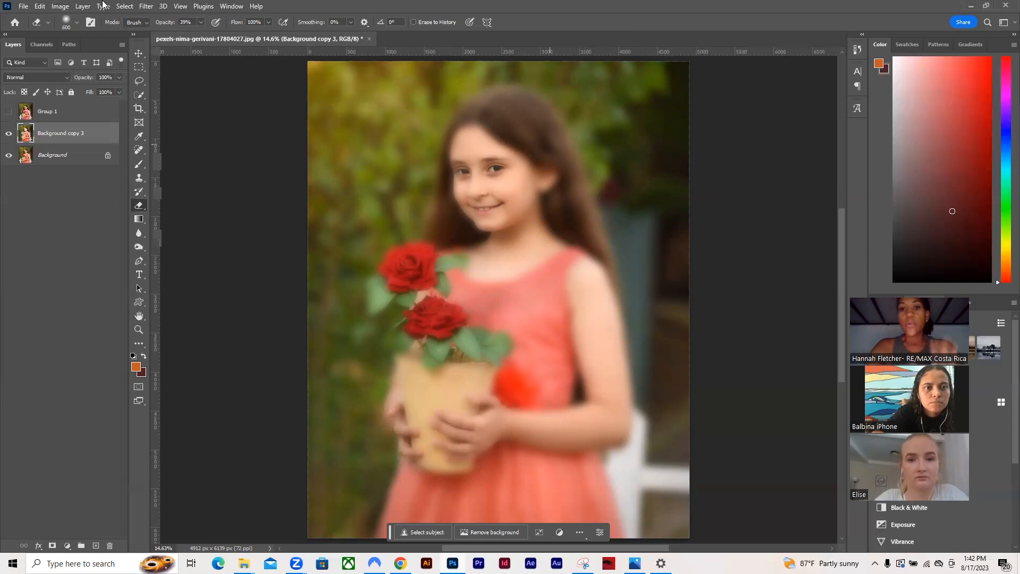
Hide Background copy 3 and switch Group 1's visibility on and off to compare it with the original photo.
{"action": "left_click", "coordinate": [9, 136]}
{"action": "left_click_drag", "start_coordinate": [69, 141], "coordinate": [106, 134]}
{"action": "left_click", "coordinate": [25, 113]}
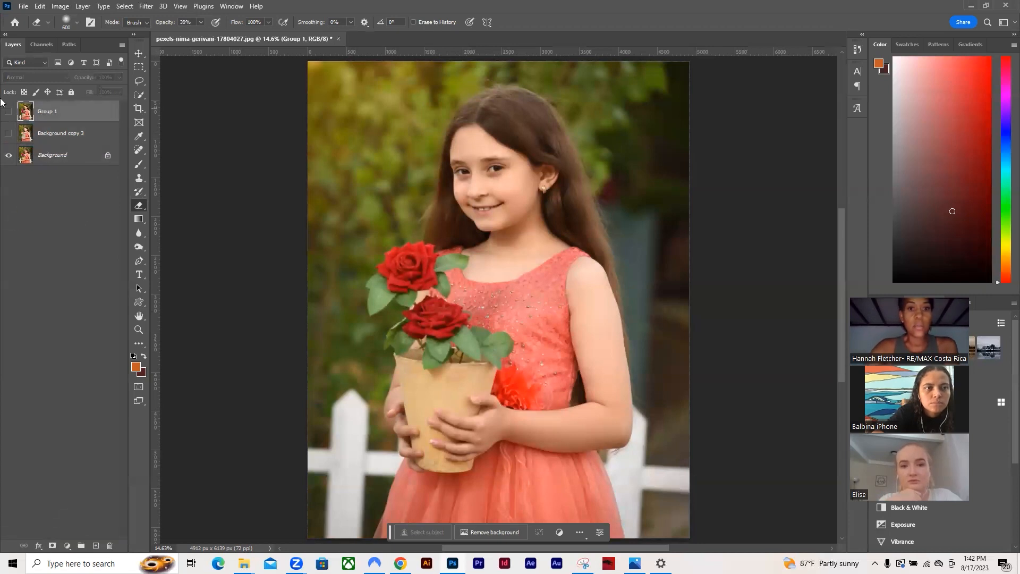
{"action": "left_click", "coordinate": [8, 111]}
{"action": "left_click", "coordinate": [8, 111]}
Delete Background copy 3 together with its duplicate and make a fresh copy of the Background layer.
{"action": "left_click_drag", "start_coordinate": [88, 136], "coordinate": [97, 546]}
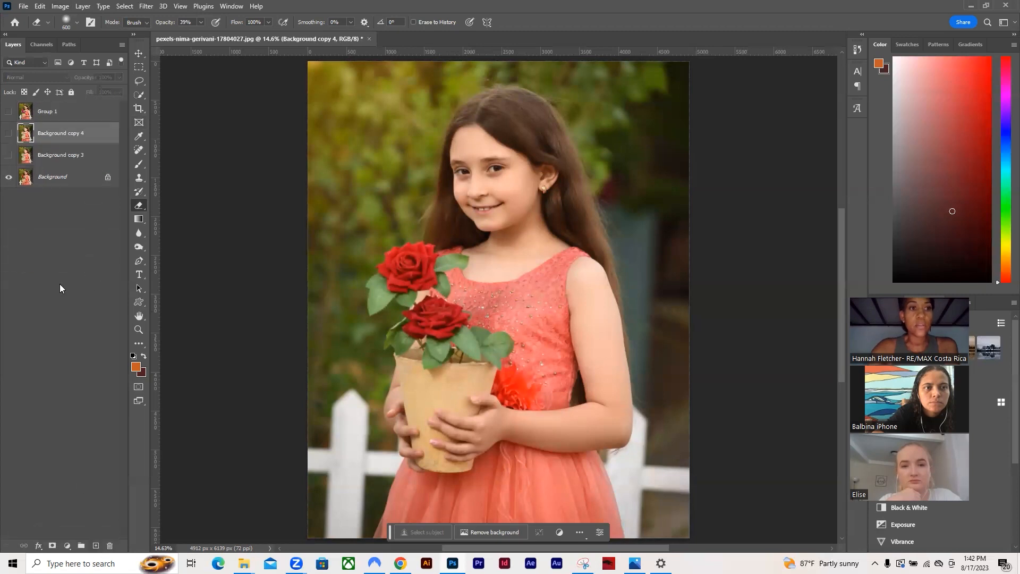
{"action": "left_click", "coordinate": [88, 152], "text": "shift"}
{"action": "left_click_drag", "start_coordinate": [83, 139], "coordinate": [108, 545]}
{"action": "left_click_drag", "start_coordinate": [69, 139], "coordinate": [97, 545]}
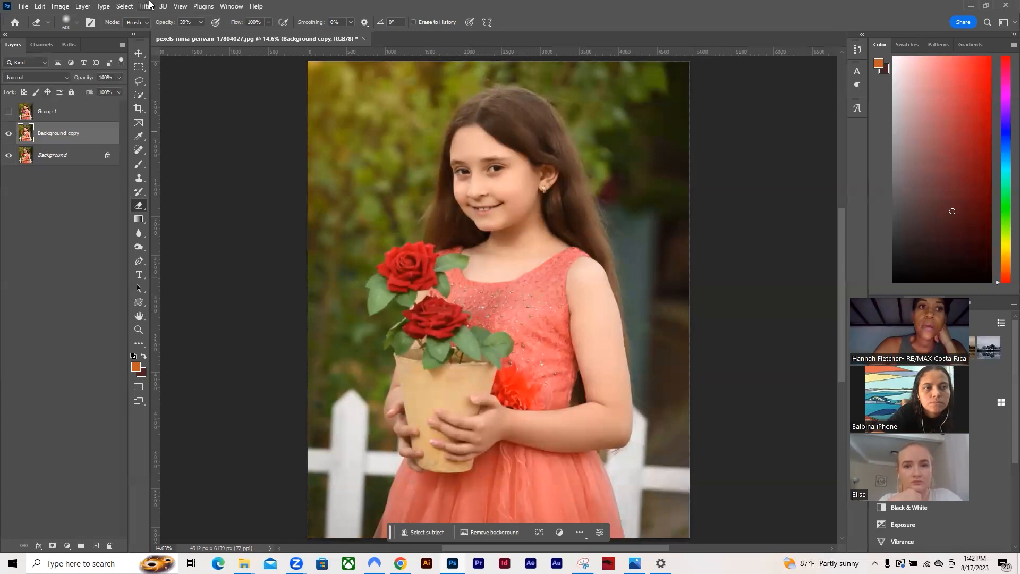
Apply the Filter Gallery's Colored Pencil effect to Background copy with pencil width 18 and stroke pressure 15.
{"action": "left_click", "coordinate": [168, 7]}
{"action": "mouse_move", "coordinate": [173, 5]}
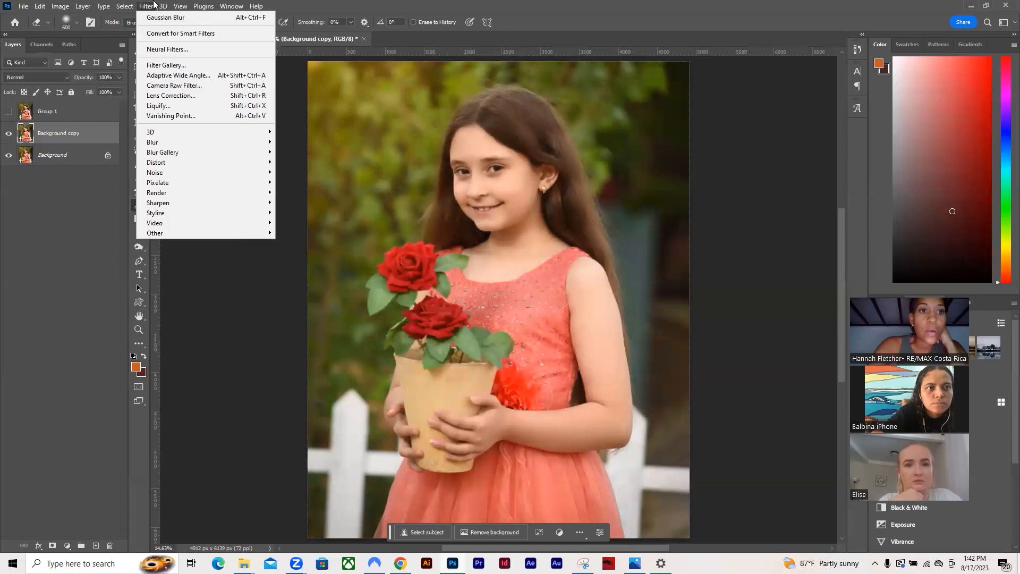
{"action": "left_click", "coordinate": [180, 68]}
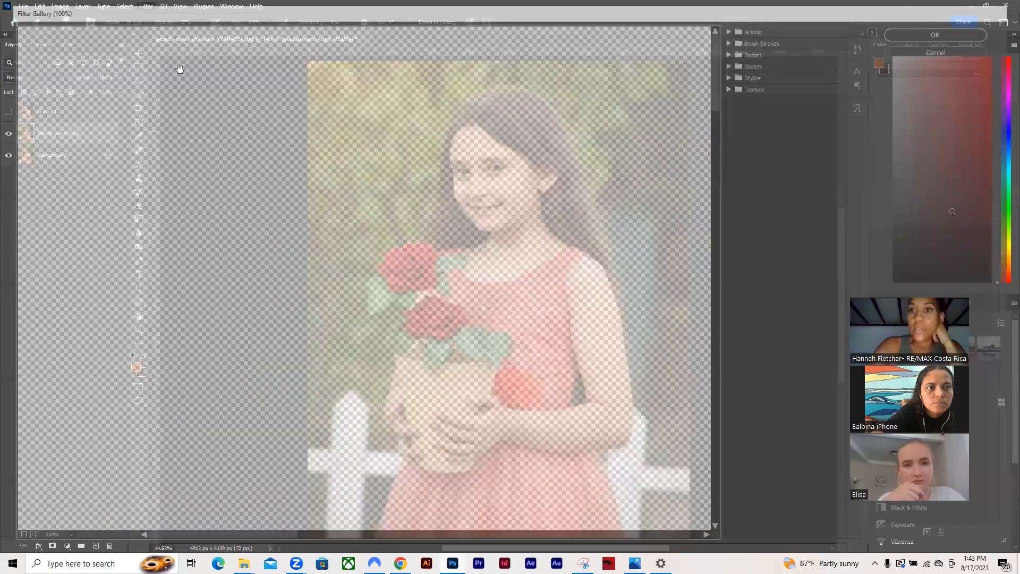
{"action": "left_click", "coordinate": [730, 26]}
{"action": "left_click_drag", "start_coordinate": [722, 67], "coordinate": [703, 242]}
{"action": "left_click_drag", "start_coordinate": [220, 541], "coordinate": [54, 525]}
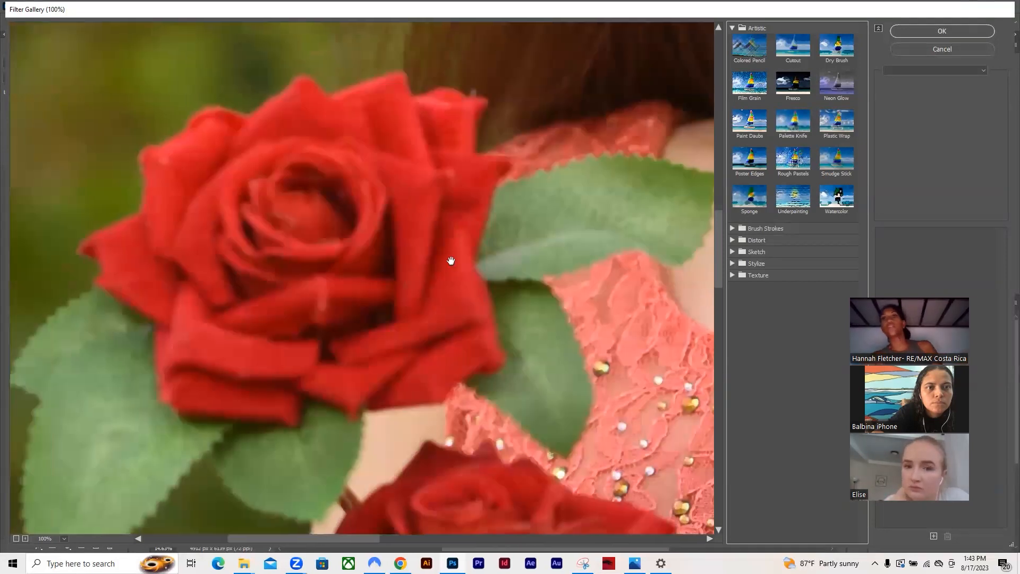
{"action": "left_click", "coordinate": [756, 62]}
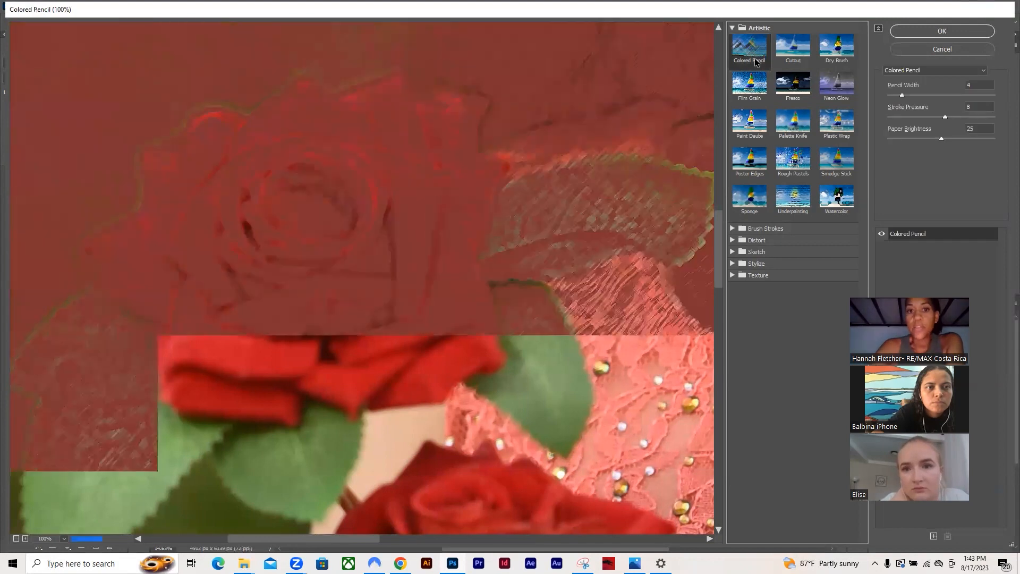
{"action": "left_click", "coordinate": [903, 97]}
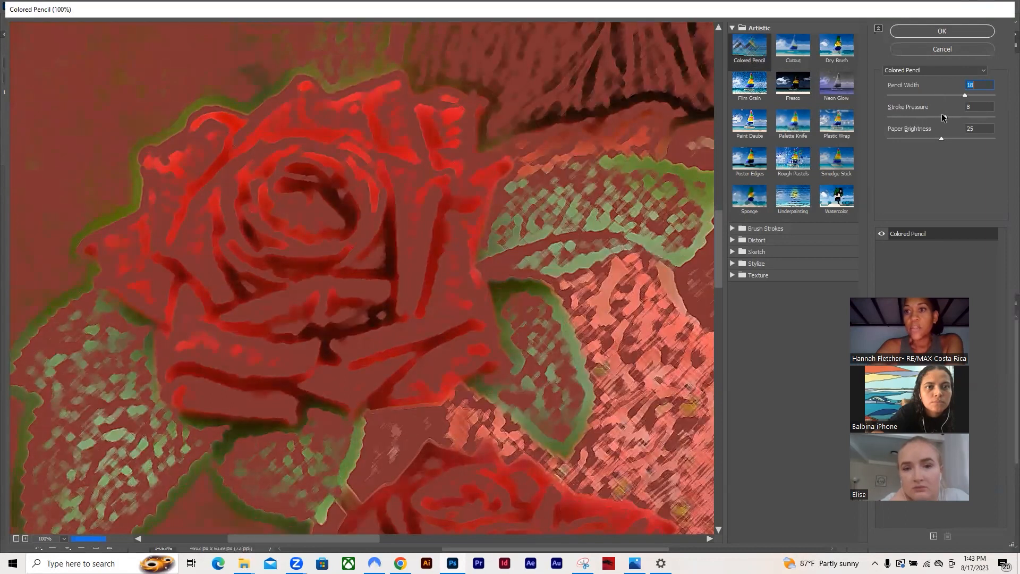
{"action": "left_click_drag", "start_coordinate": [923, 116], "coordinate": [994, 117]}
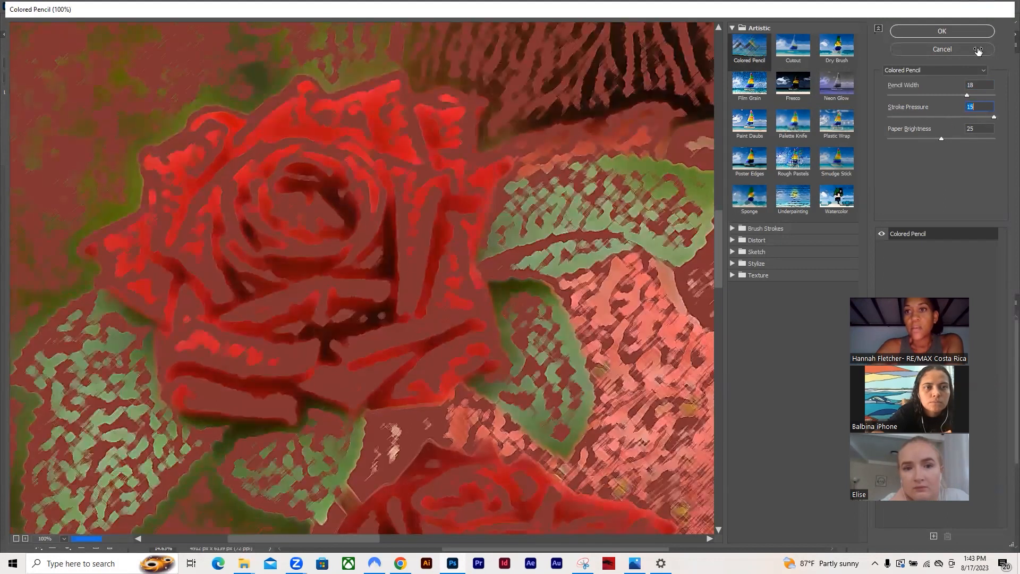
{"action": "left_click", "coordinate": [942, 32]}
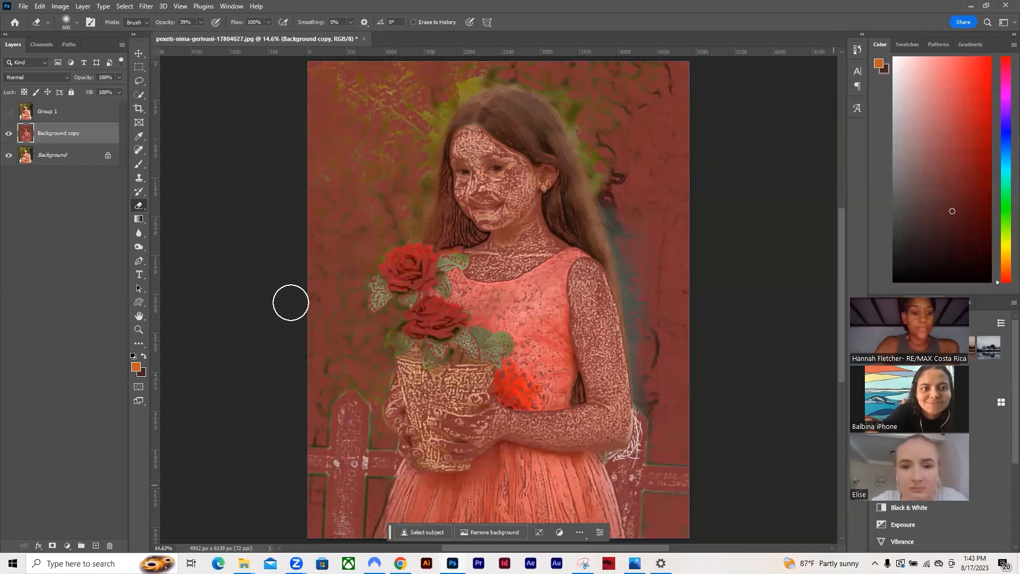
Undo the Colored Pencil effect, and try reapplying the last Filter Gallery effect to Background copy before undoing it again.
{"action": "key", "text": "ctrl+z"}
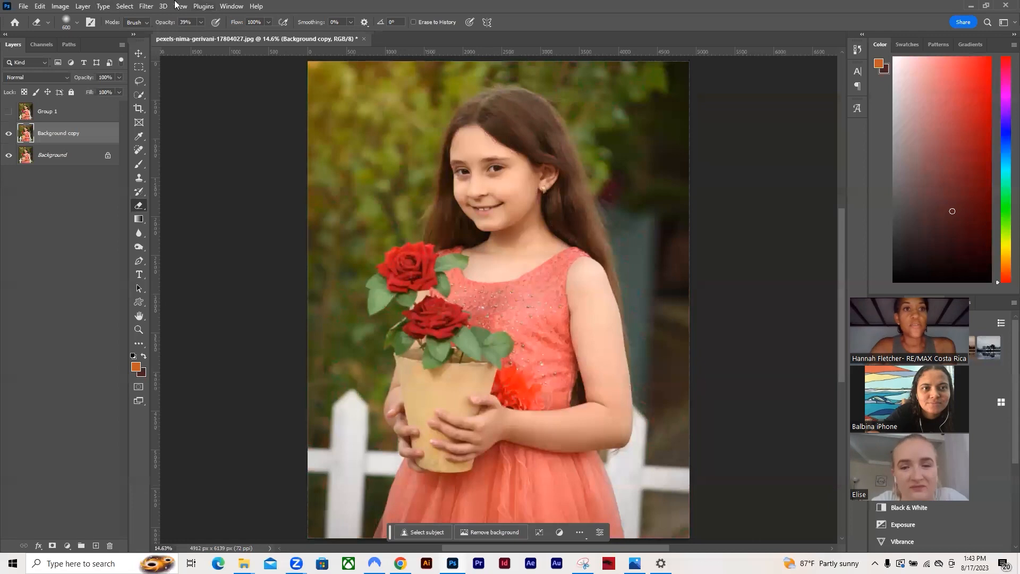
{"action": "left_click", "coordinate": [146, 6]}
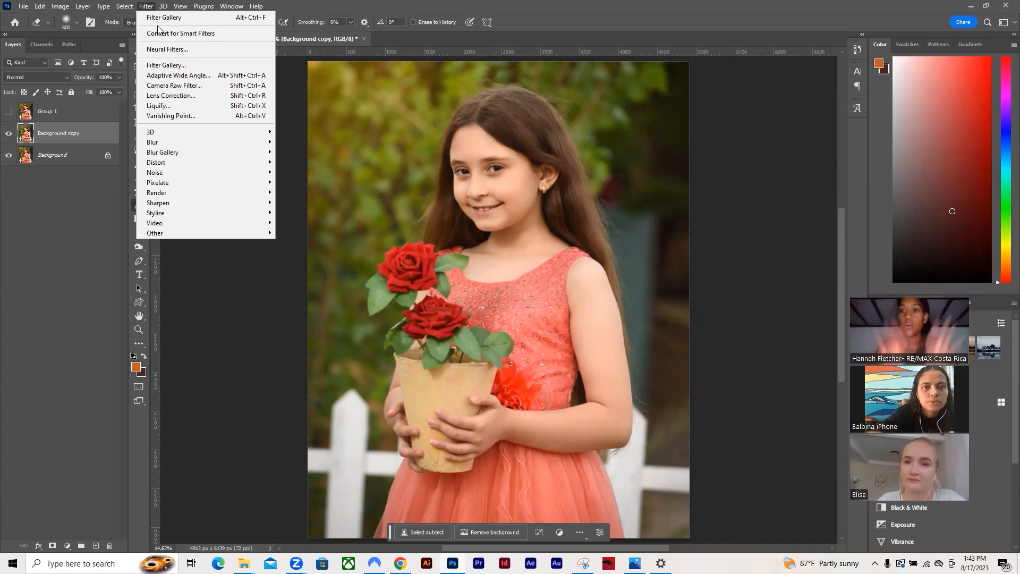
{"action": "left_click", "coordinate": [150, 5]}
{"action": "left_click", "coordinate": [150, 6]}
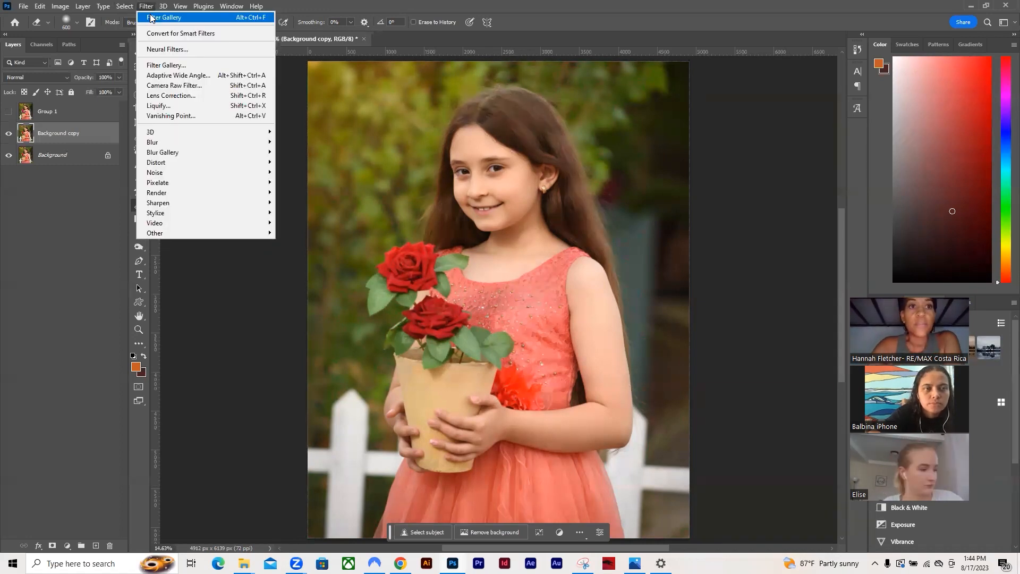
{"action": "left_click", "coordinate": [151, 17]}
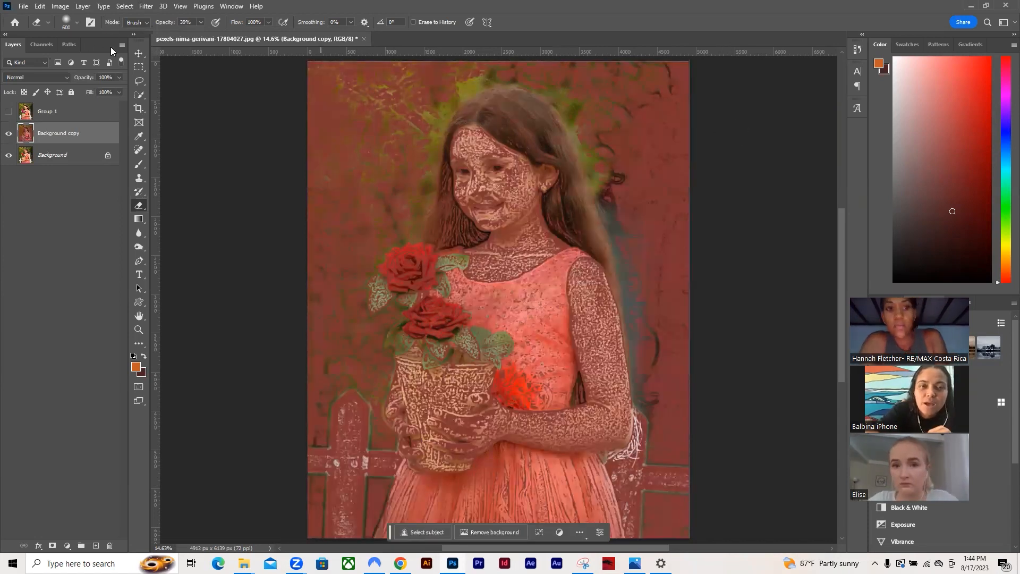
{"action": "key", "text": "ctrl+z"}
Reopen the Filter Gallery on Background copy and preview the Cutout effect with 6 levels at 25% zoom.
{"action": "left_click", "coordinate": [145, 6]}
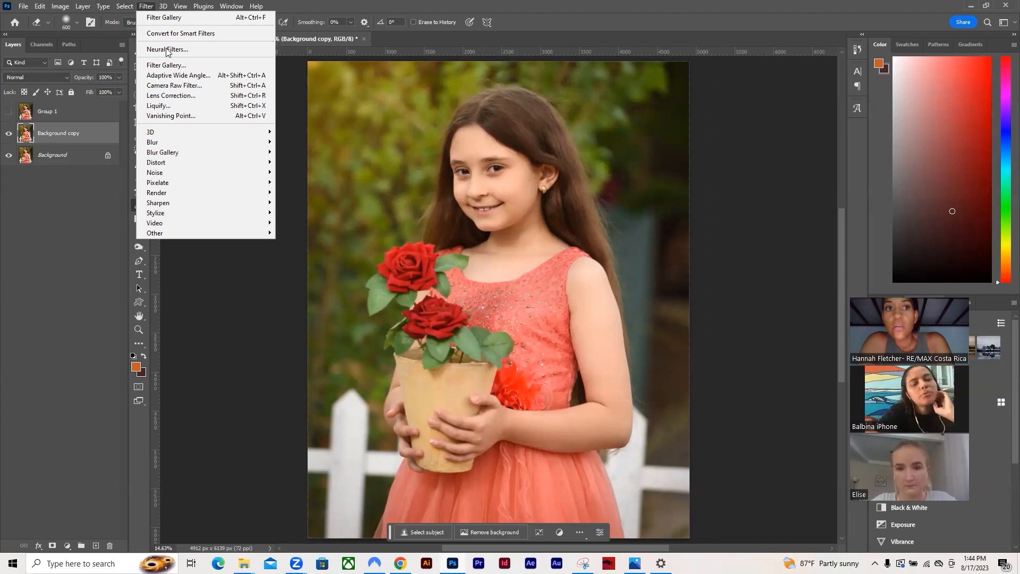
{"action": "left_click", "coordinate": [176, 68]}
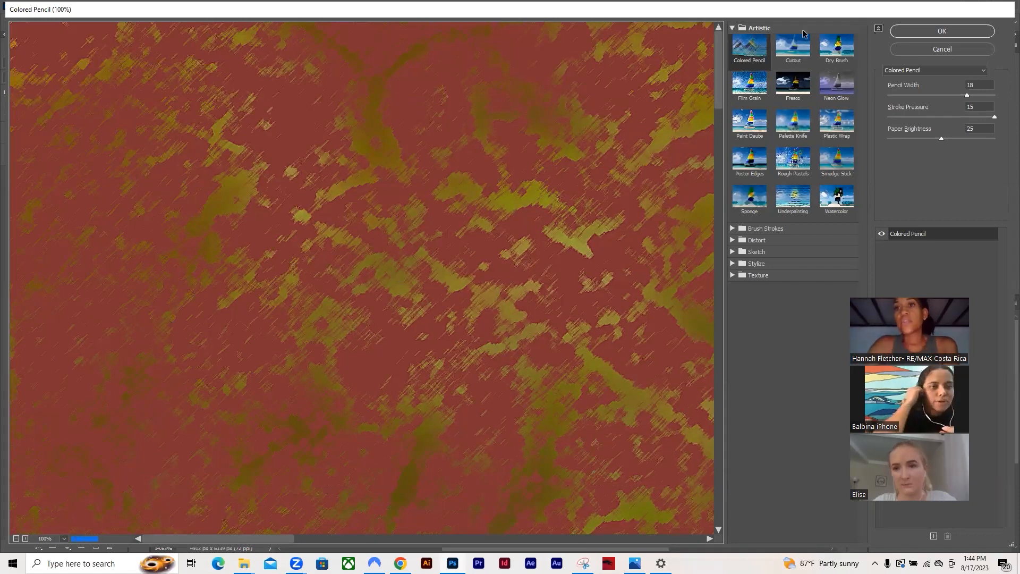
{"action": "left_click", "coordinate": [793, 56]}
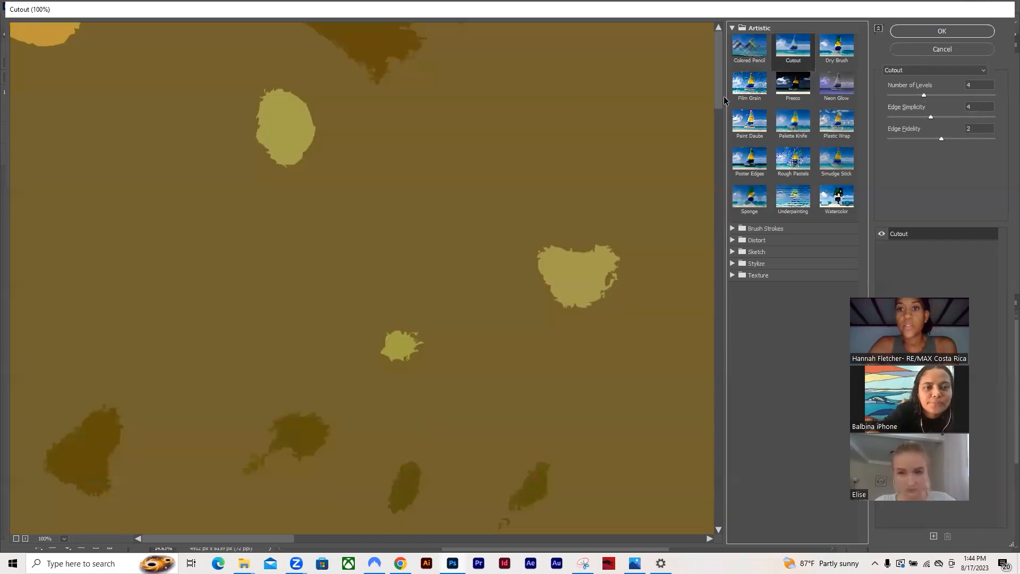
{"action": "left_click_drag", "start_coordinate": [724, 231], "coordinate": [730, 258]}
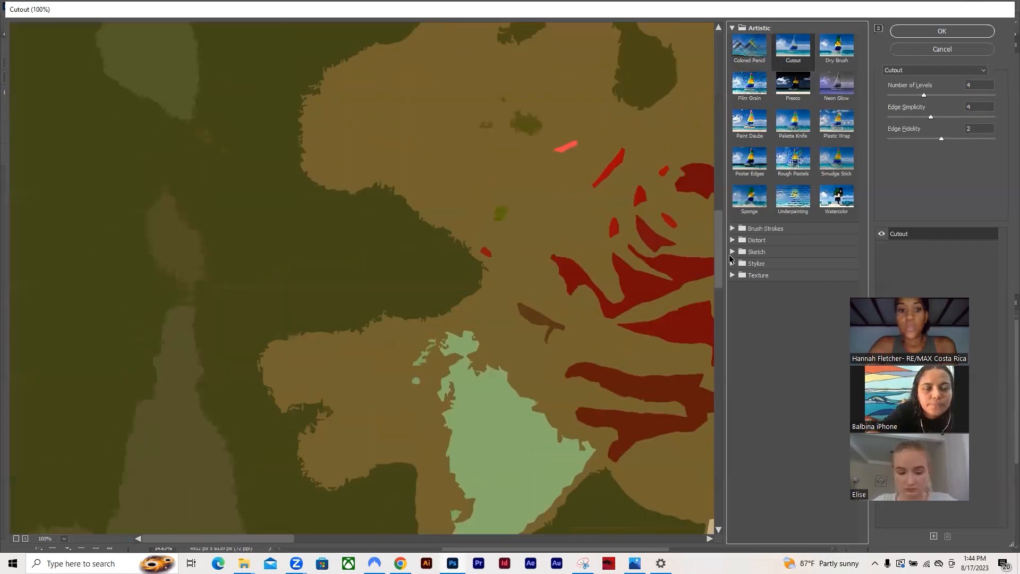
{"action": "left_click_drag", "start_coordinate": [234, 542], "coordinate": [325, 542]}
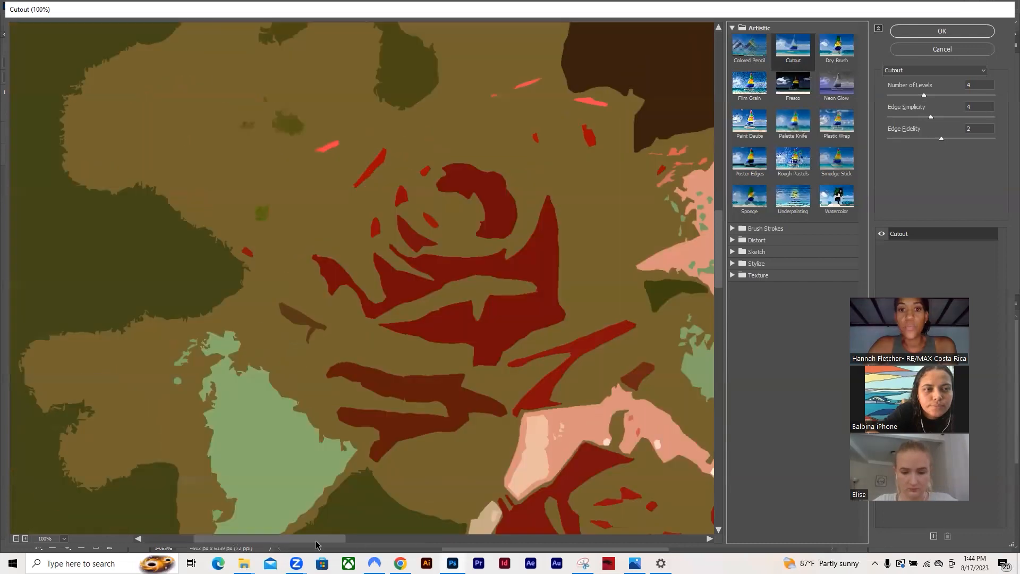
{"action": "left_click_drag", "start_coordinate": [924, 96], "coordinate": [961, 100]}
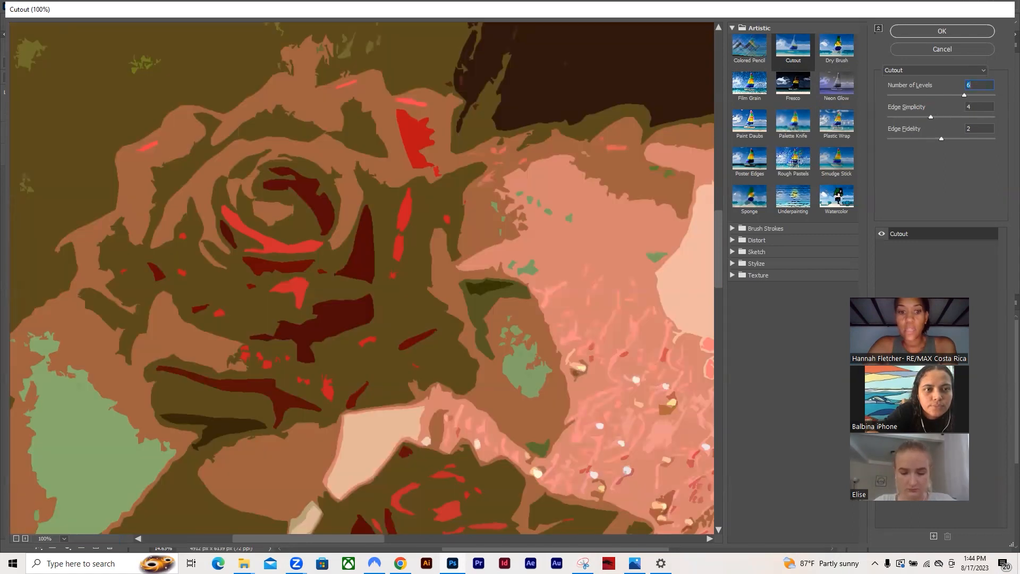
{"action": "left_click", "coordinate": [62, 539]}
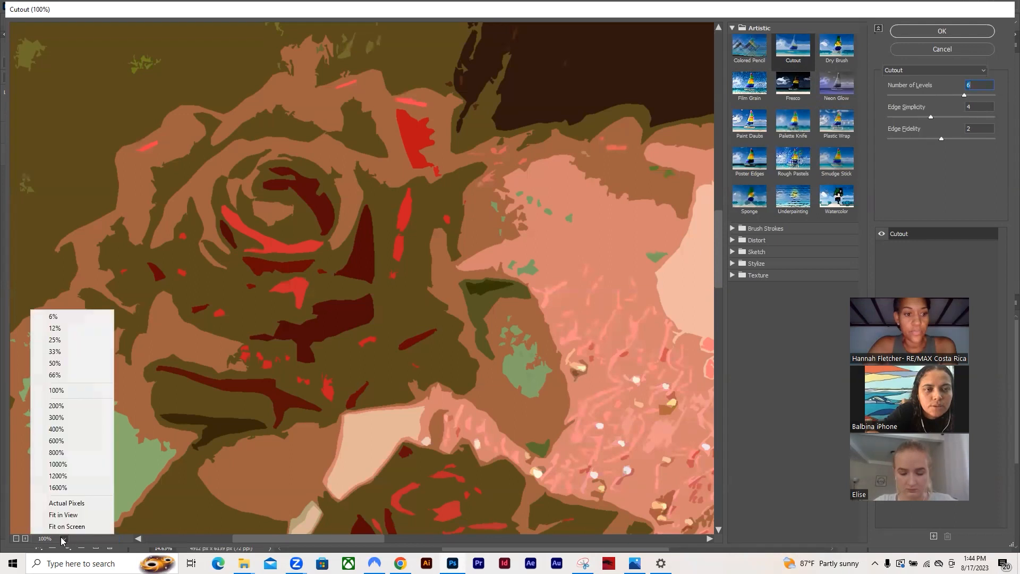
{"action": "left_click", "coordinate": [73, 339]}
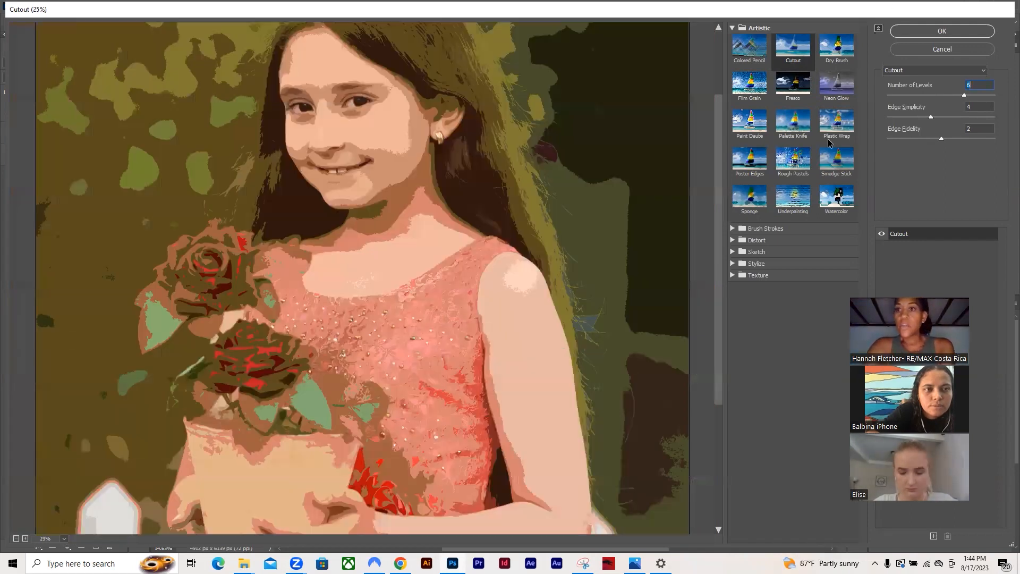
Set the Cutout effect's edge simplicity to 3 and its edge fidelity to 1.
{"action": "left_click_drag", "start_coordinate": [930, 117], "coordinate": [924, 117]}
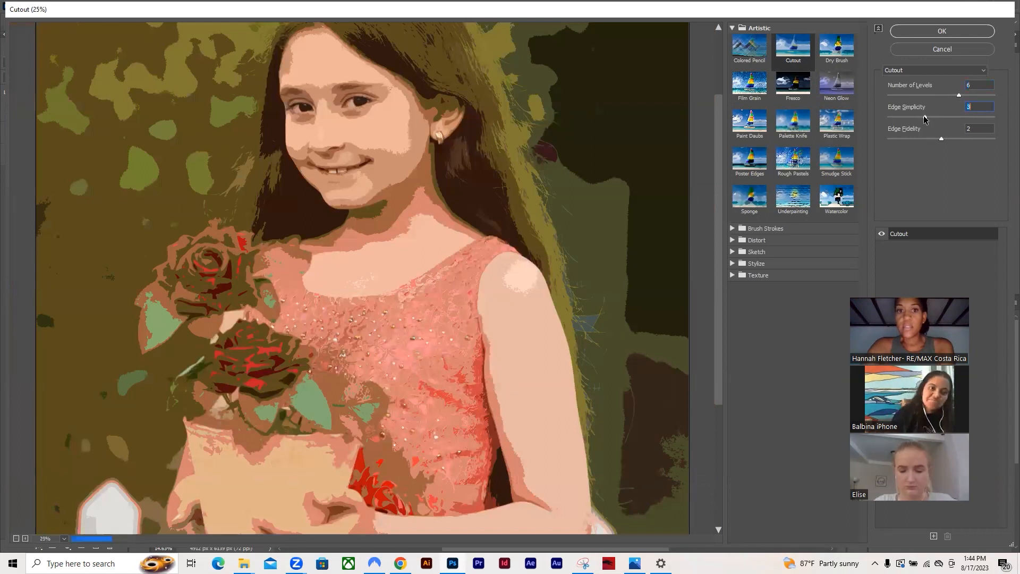
{"action": "left_click_drag", "start_coordinate": [939, 139], "coordinate": [964, 142]}
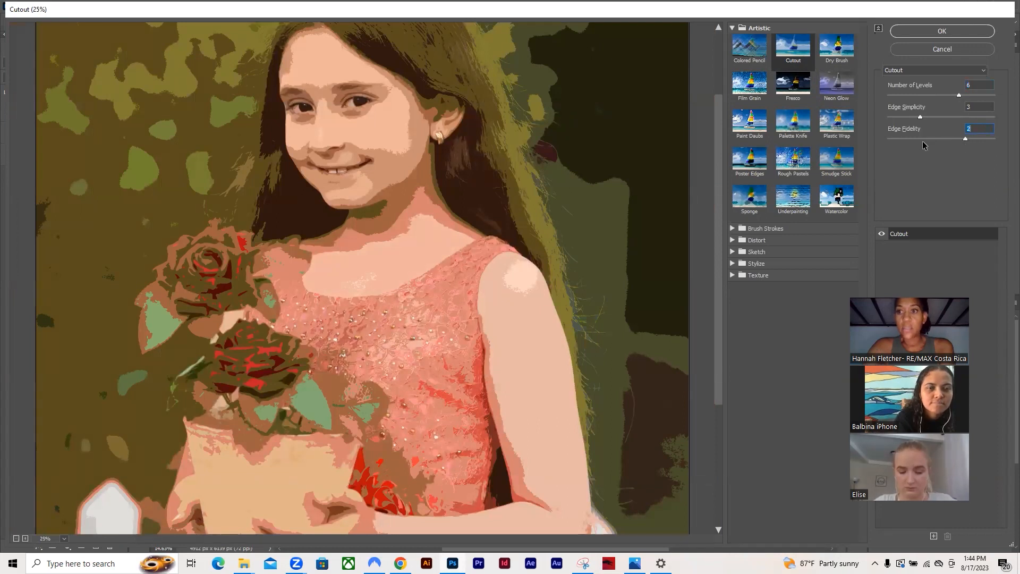
{"action": "left_click_drag", "start_coordinate": [965, 139], "coordinate": [902, 143]}
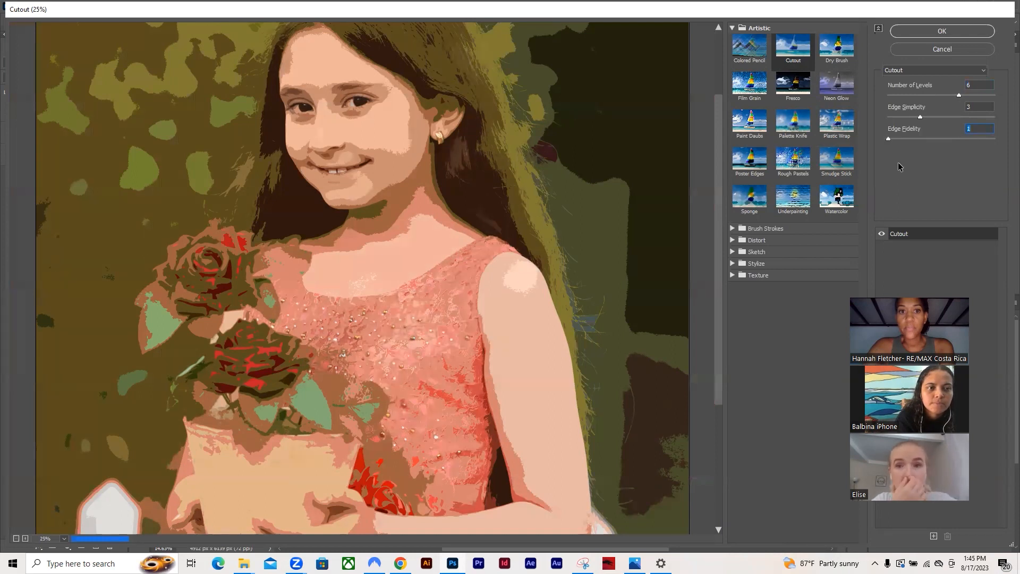
Preview the Dry Brush effect with brush size 5 and brush detail 3, plus the Film Grain, Fresco, Neon Glow and Paint Daubs effects.
{"action": "left_click", "coordinate": [845, 51]}
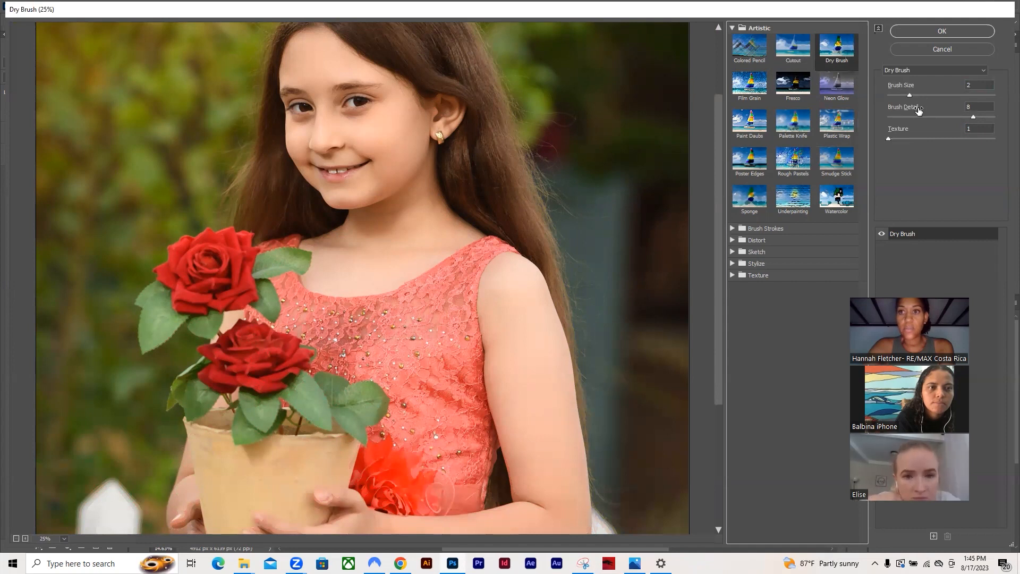
{"action": "left_click_drag", "start_coordinate": [912, 95], "coordinate": [943, 95]}
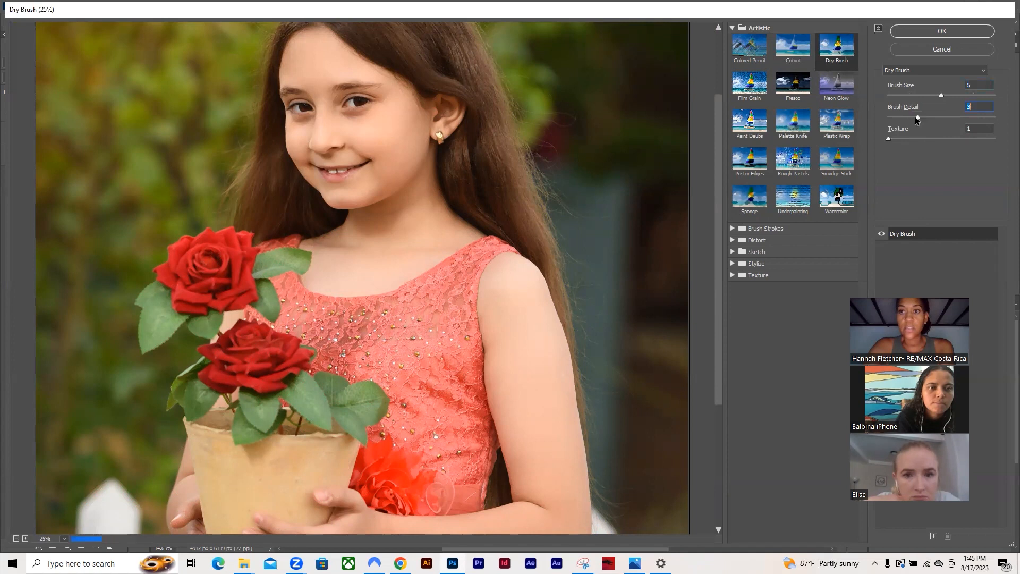
{"action": "left_click", "coordinate": [757, 85]}
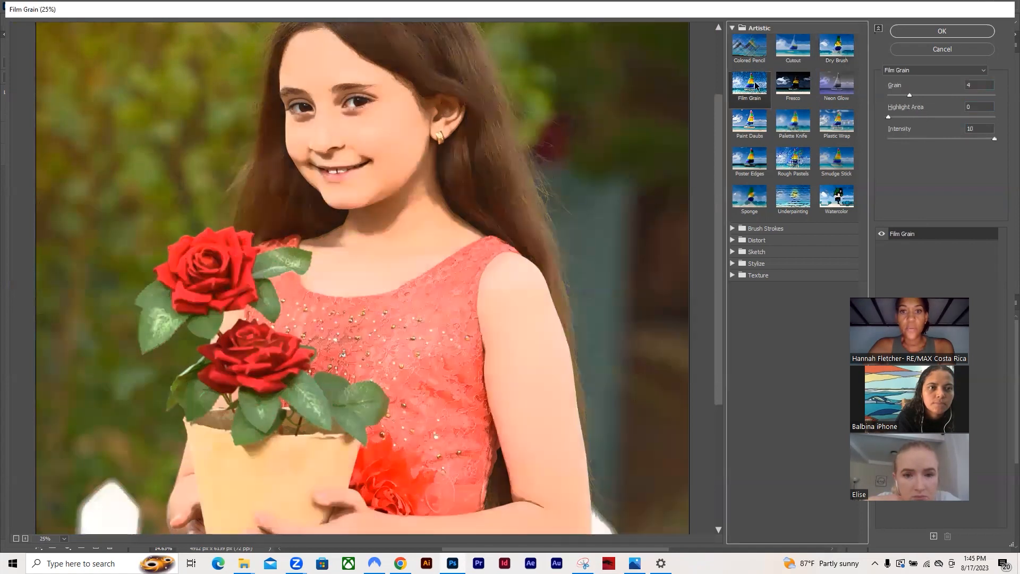
{"action": "left_click", "coordinate": [784, 84]}
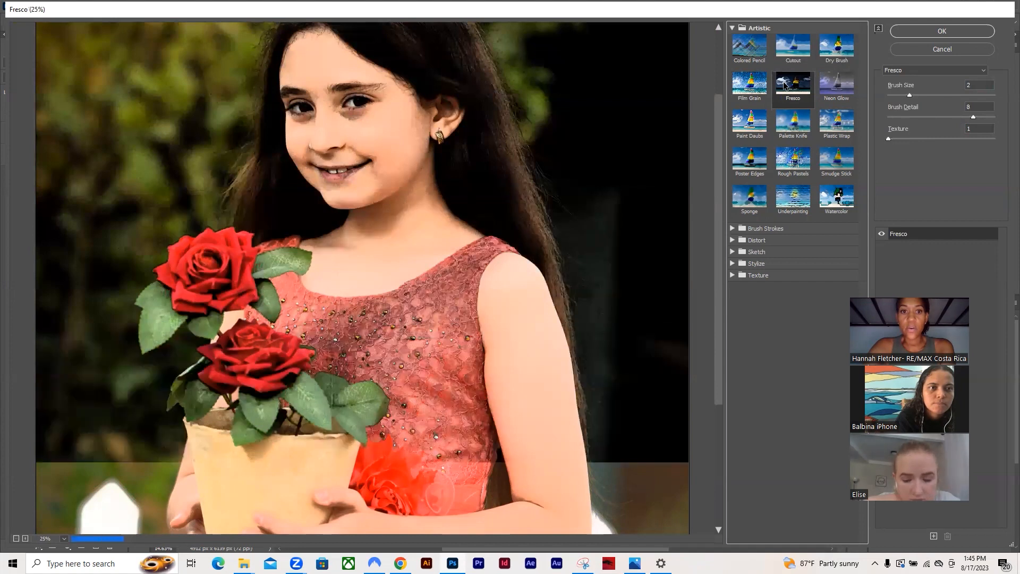
{"action": "left_click", "coordinate": [838, 90]}
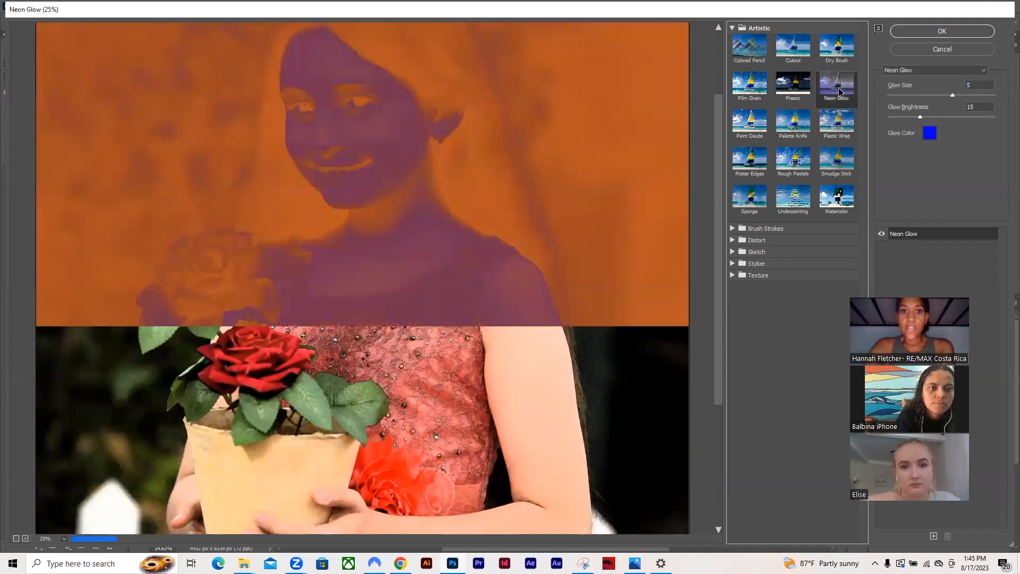
{"action": "left_click", "coordinate": [753, 125]}
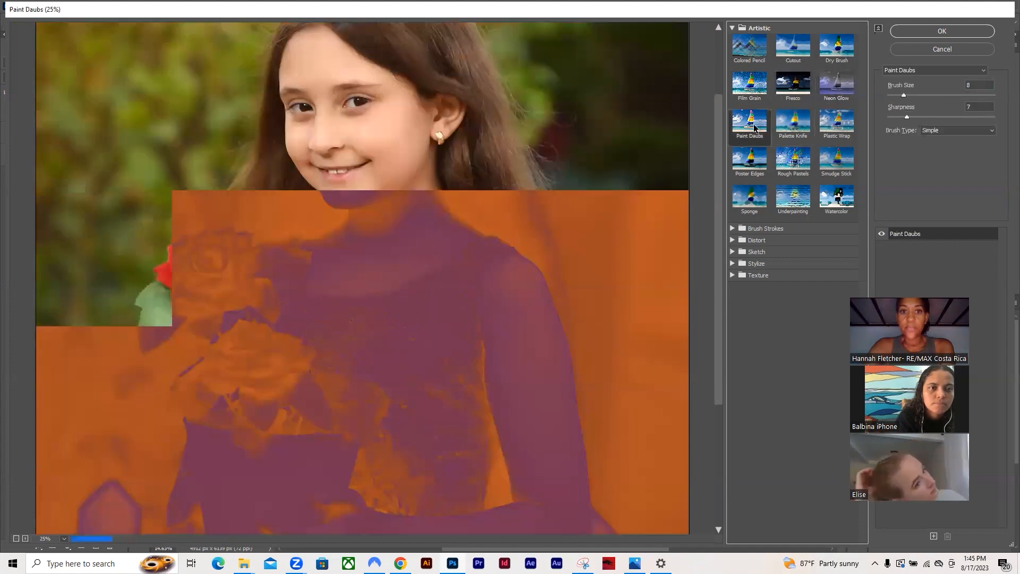
Preview Palette Knife with stroke size 37, Underpainting and Watercolor, and leave the Filter Gallery without applying an effect.
{"action": "left_click", "coordinate": [795, 122]}
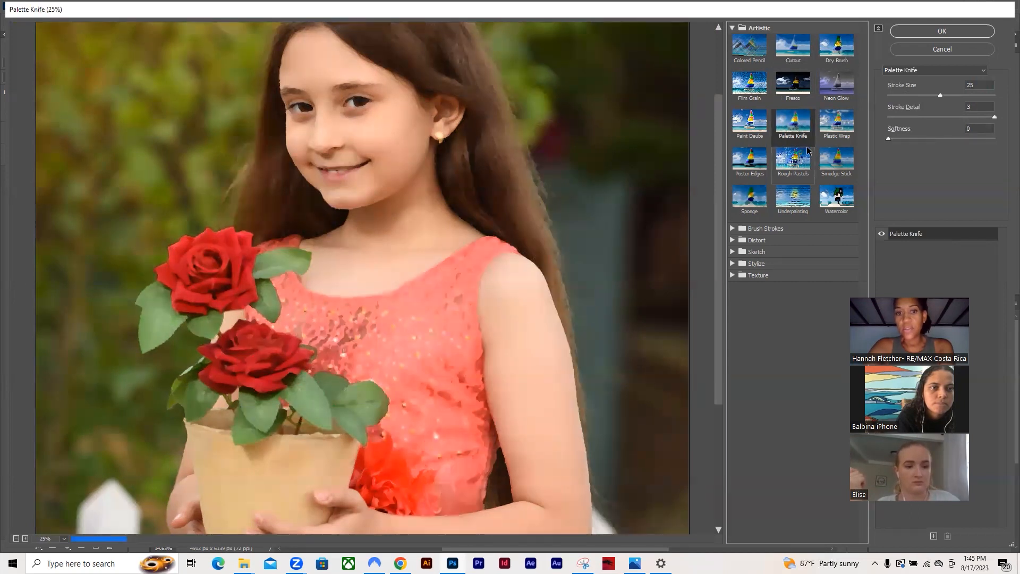
{"action": "left_click_drag", "start_coordinate": [940, 95], "coordinate": [959, 95]}
{"action": "left_click", "coordinate": [966, 96]}
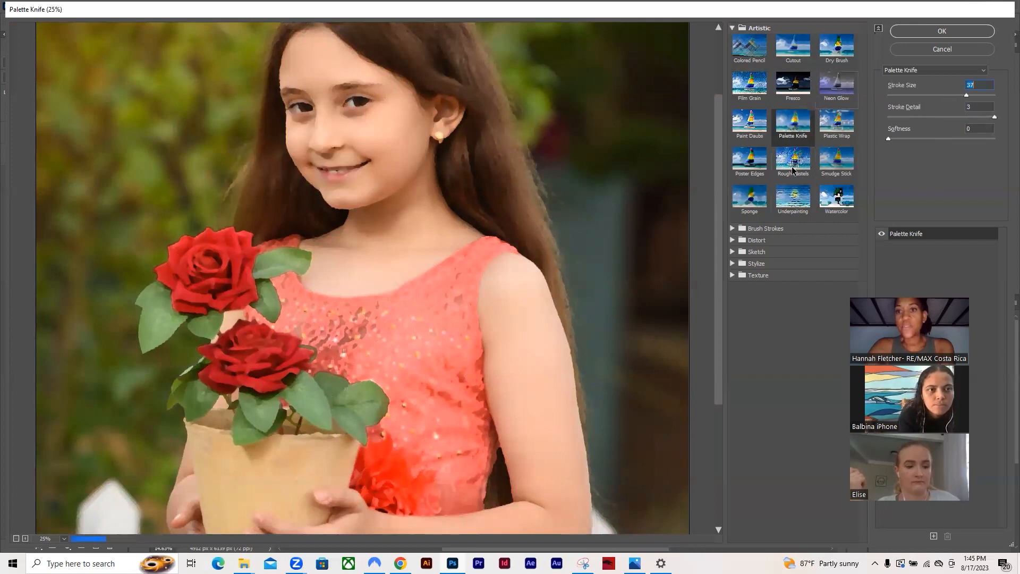
{"action": "left_click", "coordinate": [804, 201]}
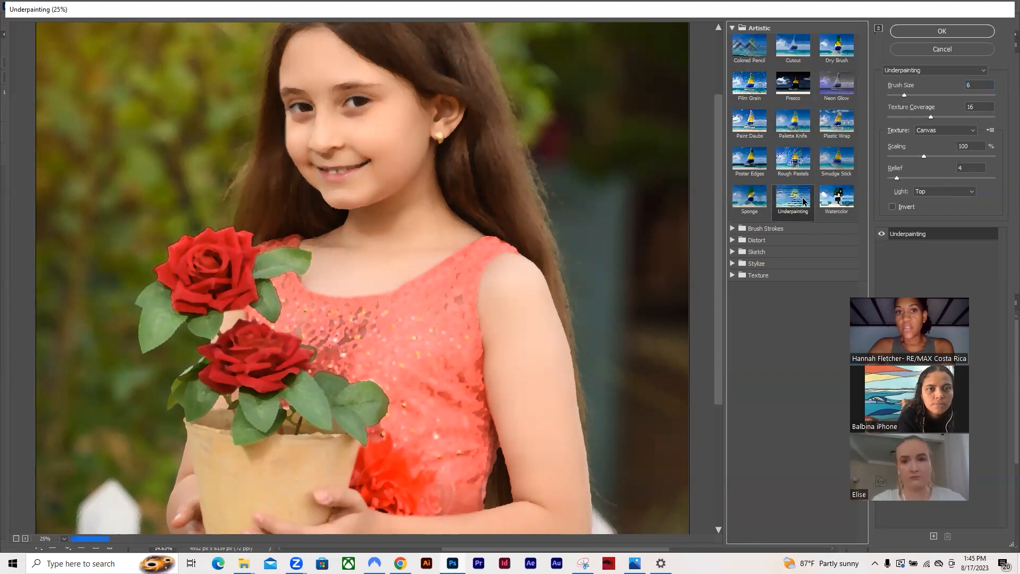
{"action": "left_click", "coordinate": [835, 160]}
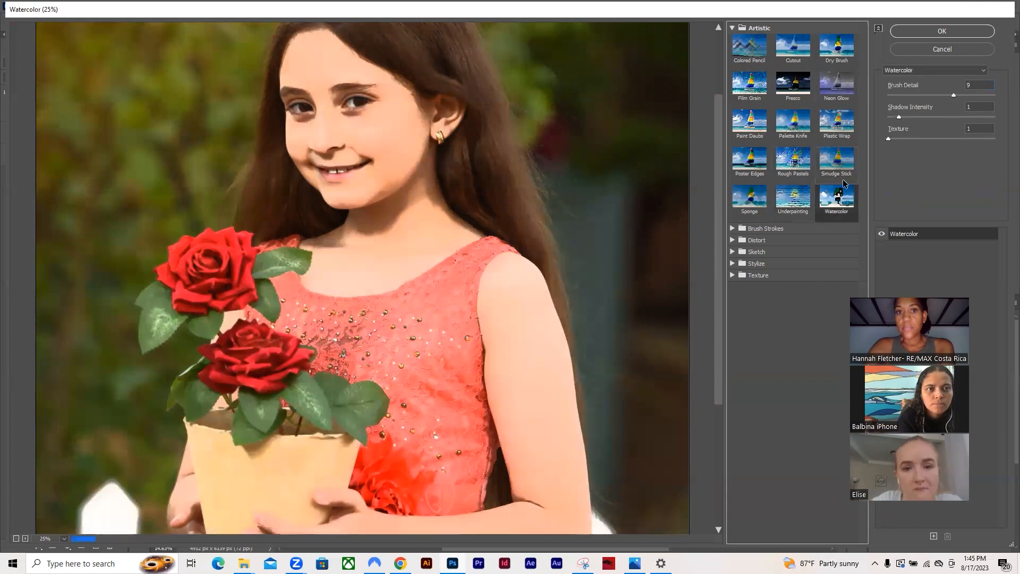
{"action": "left_click", "coordinate": [941, 49]}
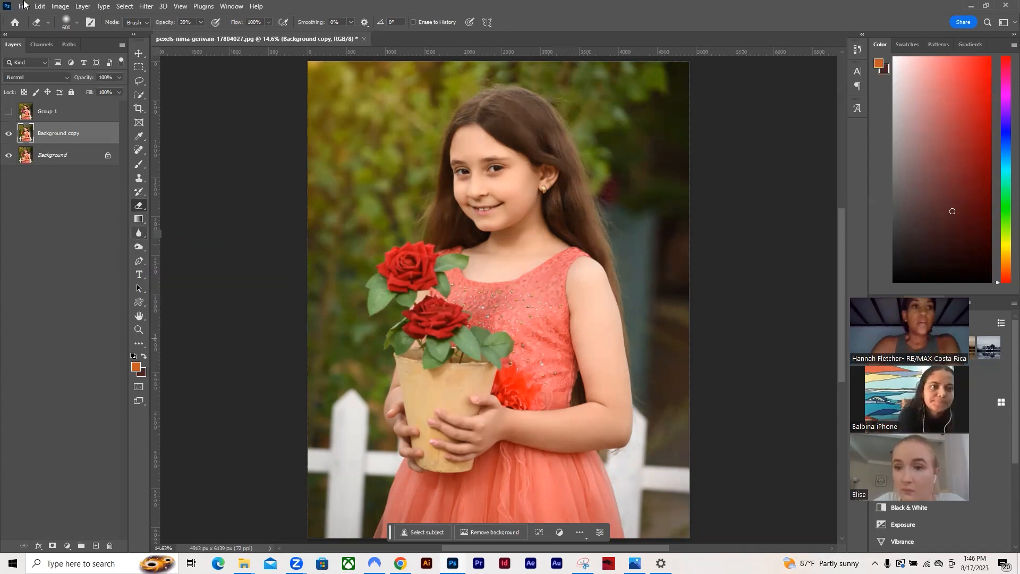
Display the Shapes and Patterns panels in the workspace.
{"action": "left_click", "coordinate": [164, 6]}
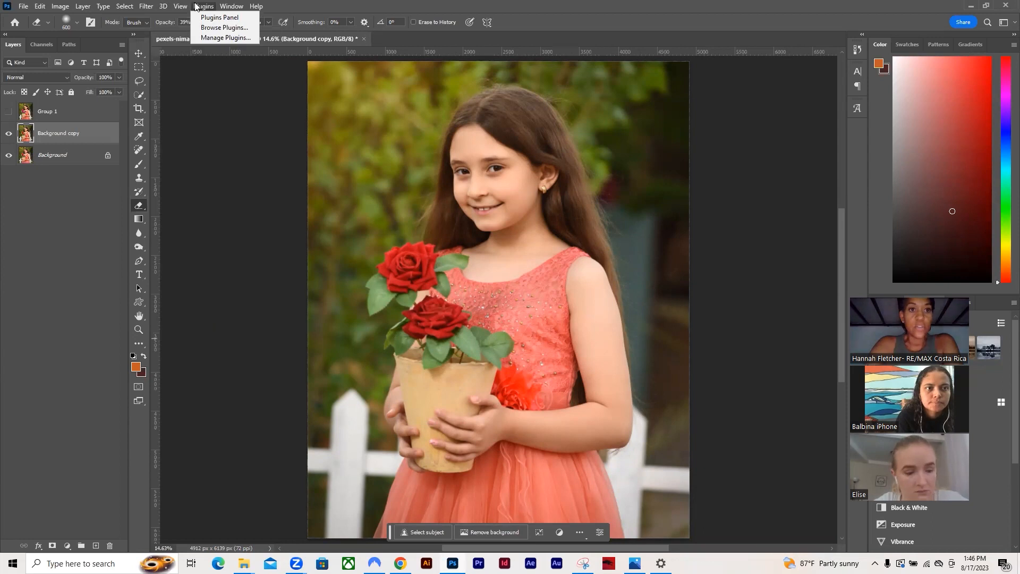
{"action": "mouse_move", "coordinate": [180, 6]}
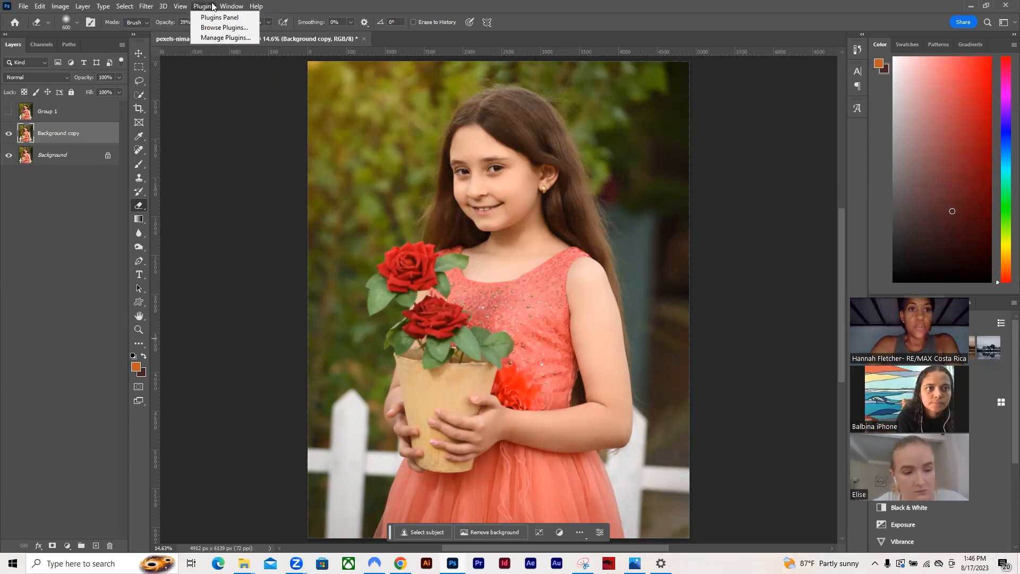
{"action": "mouse_move", "coordinate": [216, 6]}
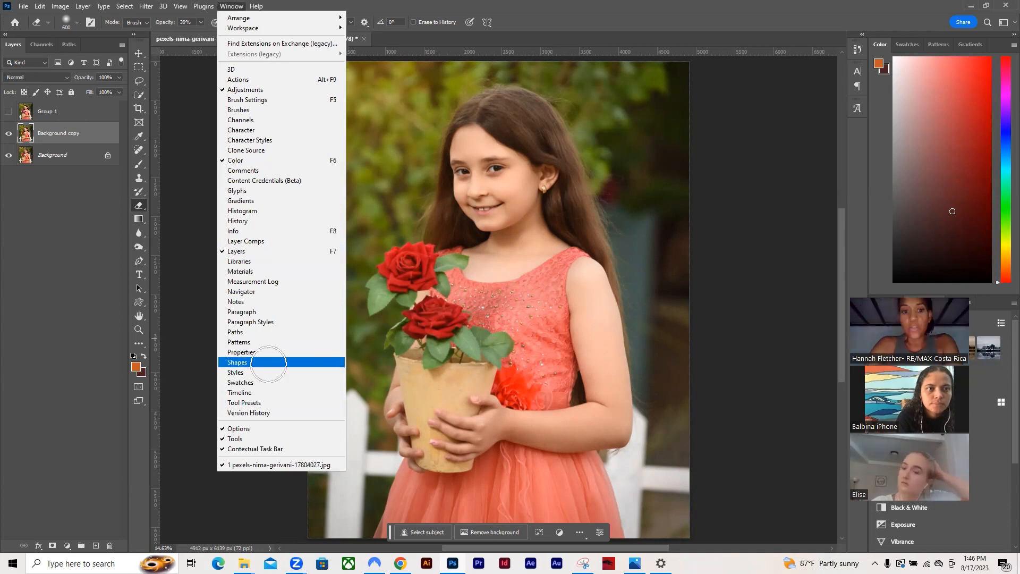
{"action": "left_click", "coordinate": [268, 363]}
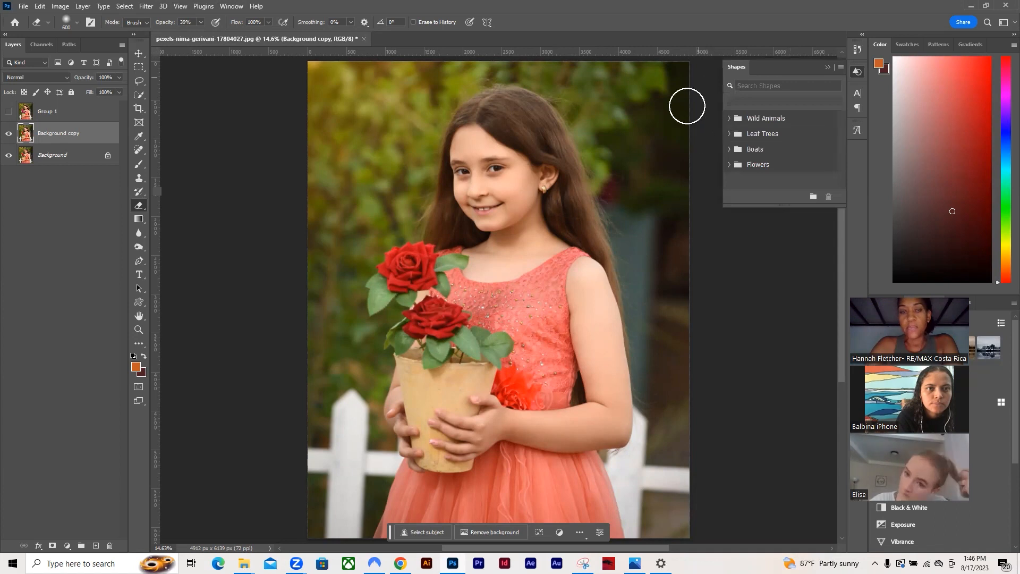
{"action": "left_click", "coordinate": [228, 7]}
{"action": "left_click", "coordinate": [265, 339]}
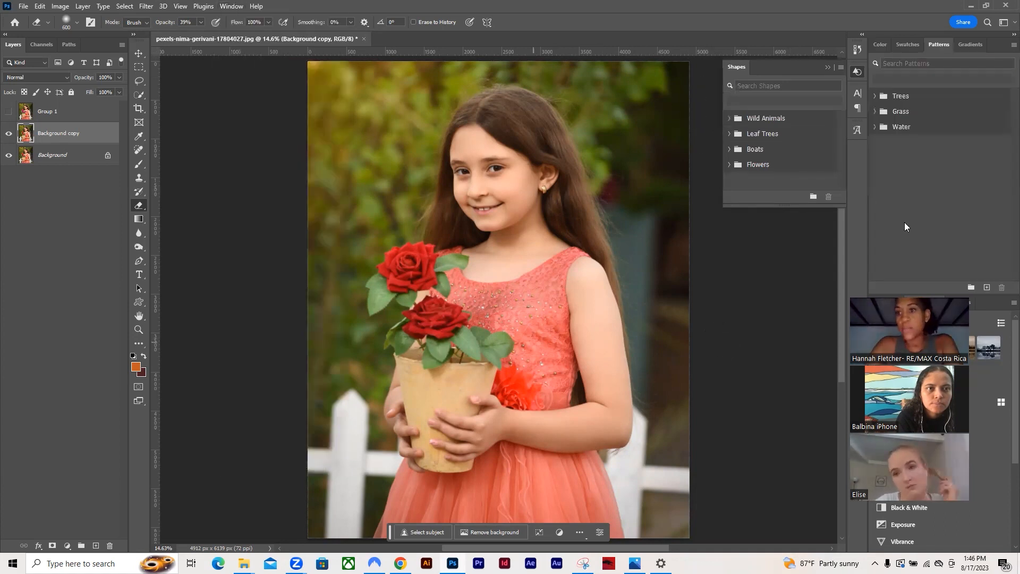
Fill the image with the dark green second pattern from the Trees group, and delete that pattern fill layer.
{"action": "left_click", "coordinate": [875, 96]}
{"action": "left_click_drag", "start_coordinate": [930, 120], "coordinate": [414, 228]}
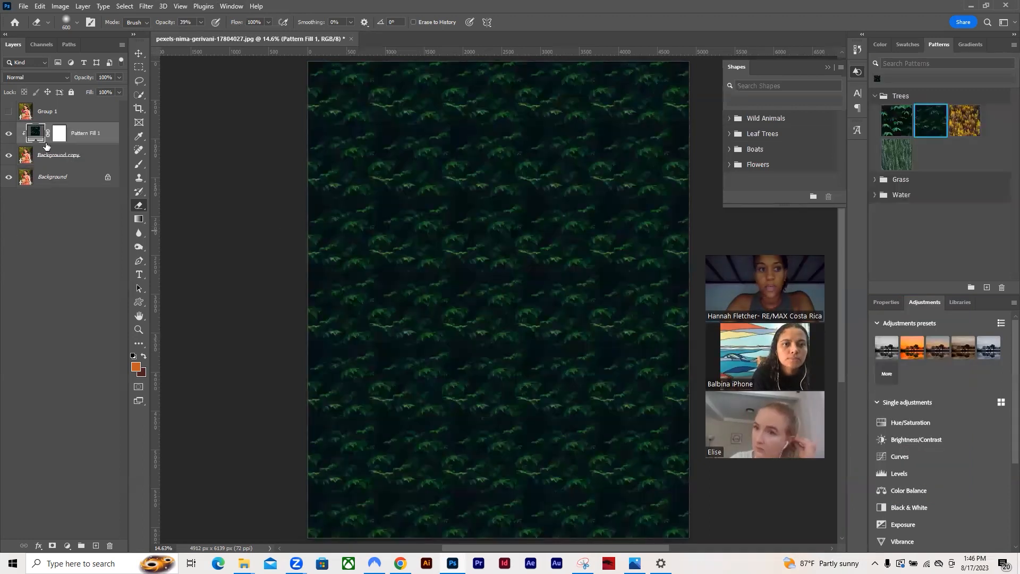
{"action": "left_click", "coordinate": [406, 153]}
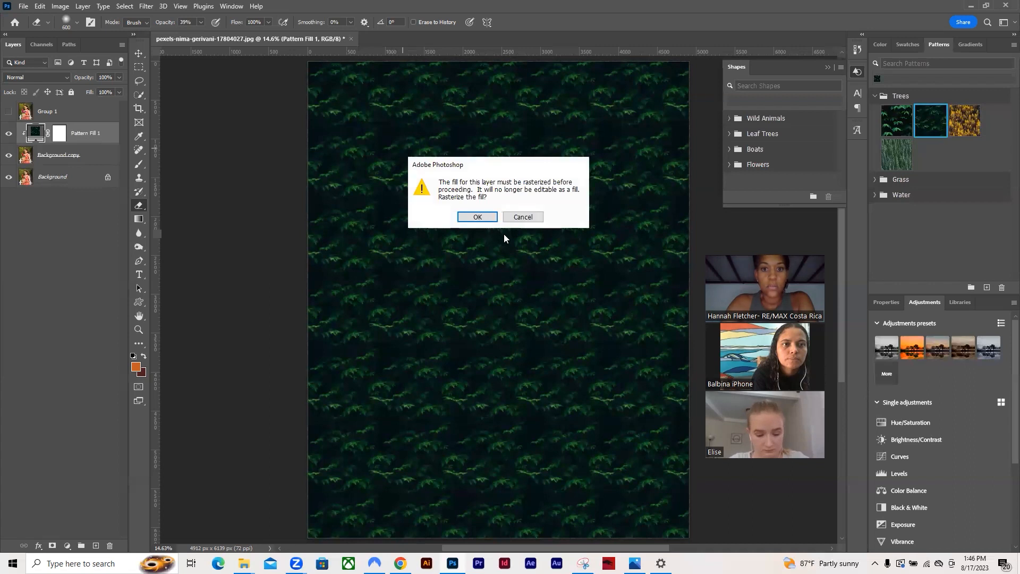
{"action": "left_click", "coordinate": [467, 216]}
{"action": "left_click_drag", "start_coordinate": [93, 138], "coordinate": [109, 545]}
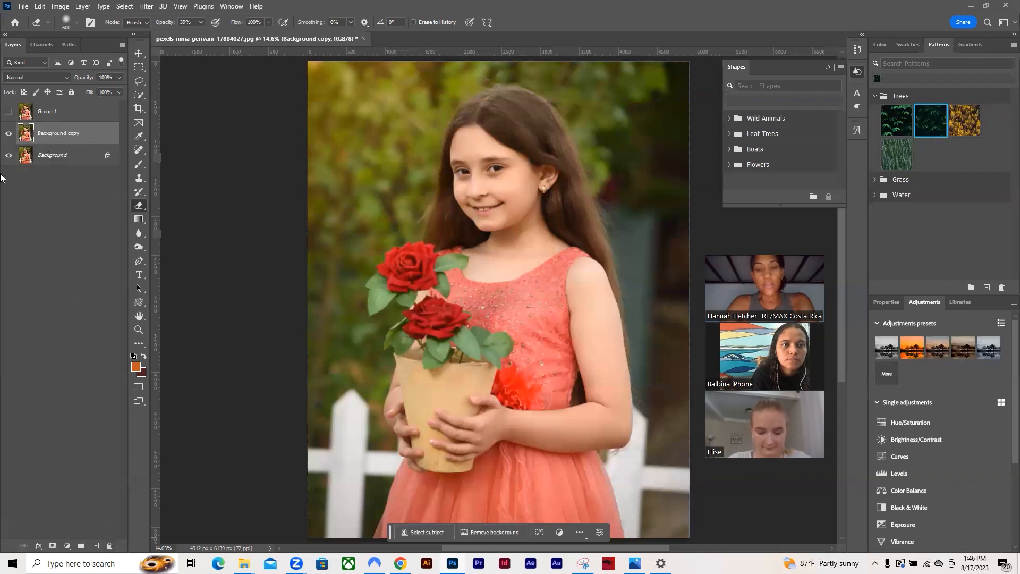
Fill a rectangular marquee selection over the girl's face with the yellow Trees pattern, and move the patterned rectangle slightly downward.
{"action": "left_click", "coordinate": [139, 66]}
{"action": "left_click_drag", "start_coordinate": [361, 108], "coordinate": [539, 251]}
{"action": "left_click", "coordinate": [969, 126]}
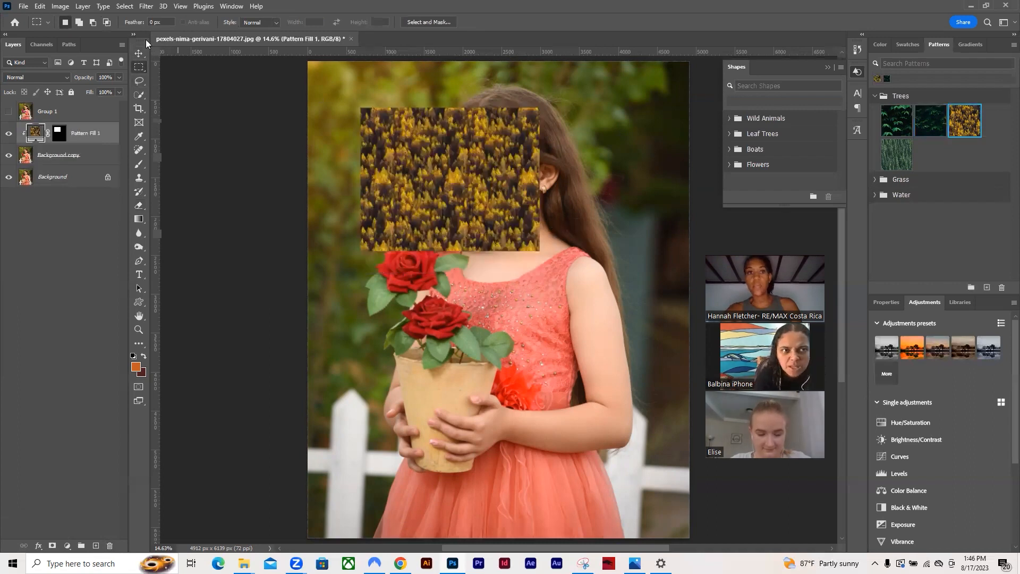
{"action": "left_click", "coordinate": [139, 53]}
{"action": "left_click_drag", "start_coordinate": [494, 215], "coordinate": [493, 254]}
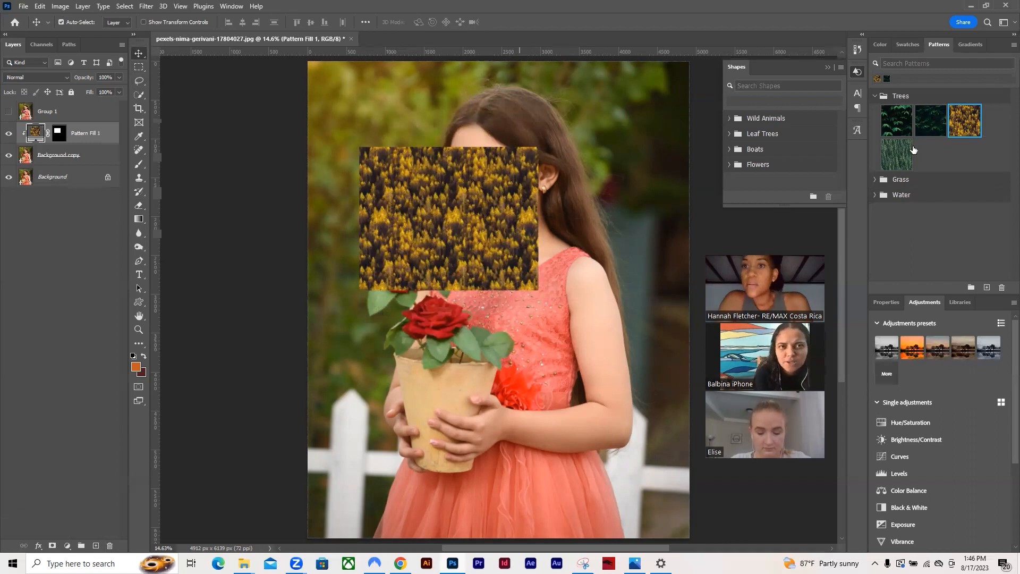
Browse the featured plugins in Creative Cloud Desktop's marketplace from the Plugins panel, and close the marketplace window.
{"action": "left_click", "coordinate": [203, 6]}
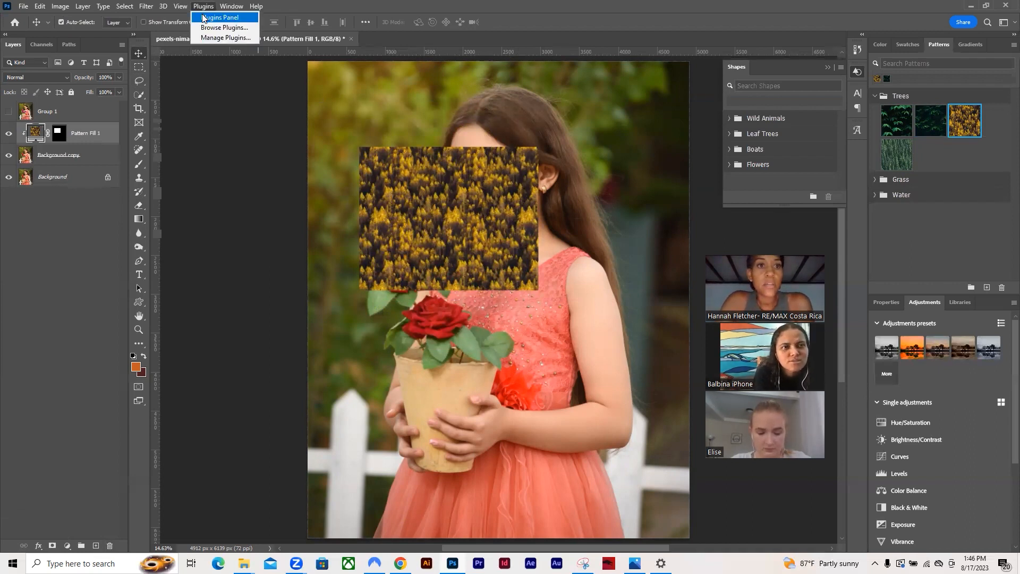
{"action": "left_click", "coordinate": [203, 17]}
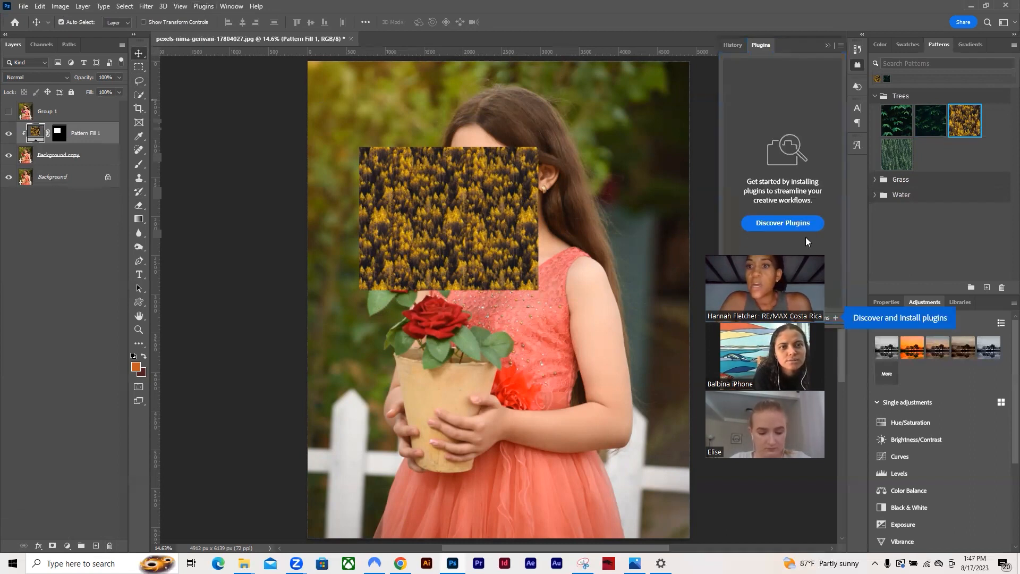
{"action": "left_click", "coordinate": [766, 224]}
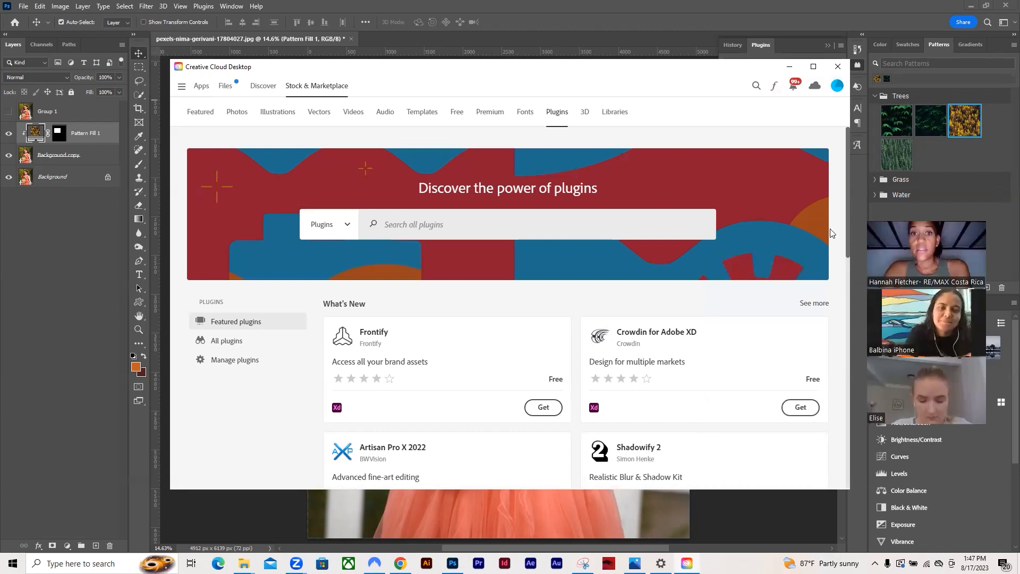
{"action": "scroll", "coordinate": [781, 353], "scroll_direction": "down", "scroll_amount": 5}
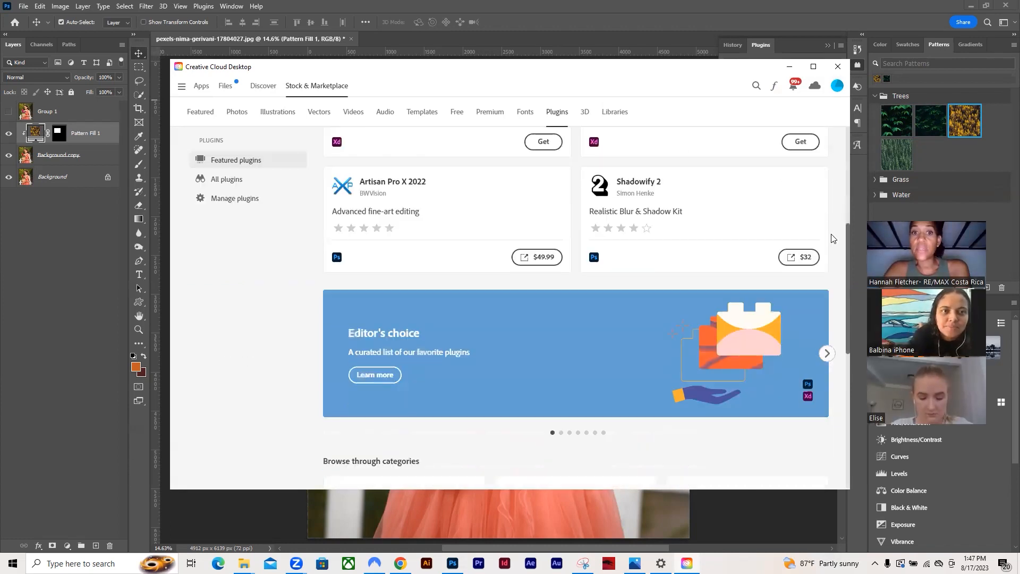
{"action": "scroll", "coordinate": [410, 270], "scroll_direction": "up", "scroll_amount": 5}
{"action": "scroll", "coordinate": [410, 270], "scroll_direction": "down", "scroll_amount": 2}
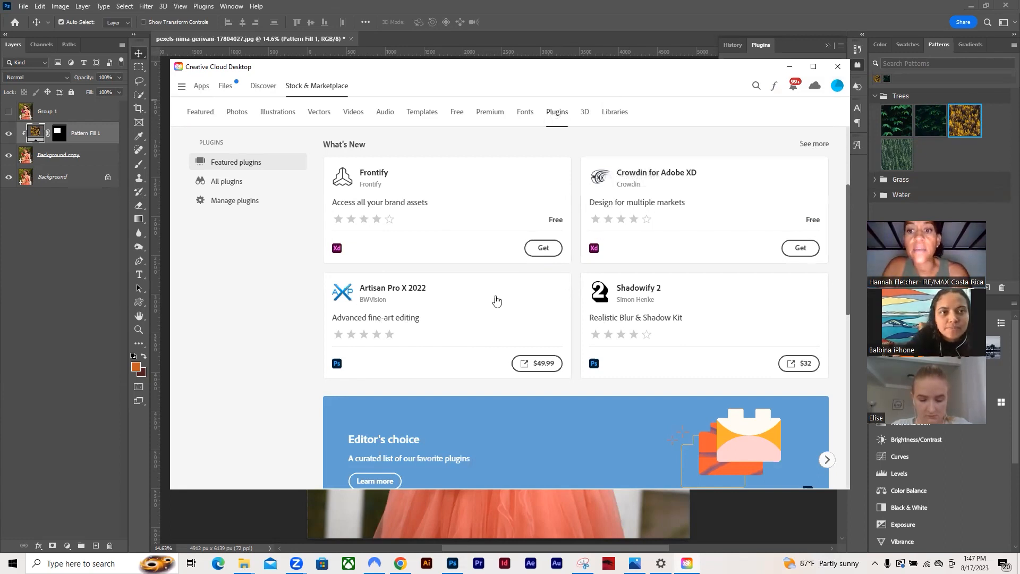
{"action": "scroll", "coordinate": [450, 387], "scroll_direction": "down", "scroll_amount": 1}
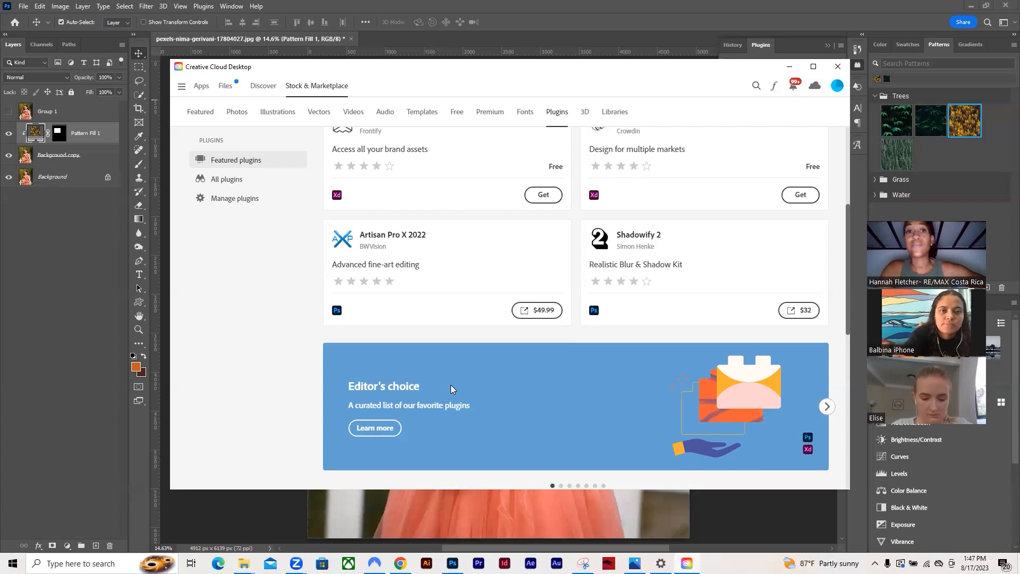
{"action": "left_click", "coordinate": [838, 66]}
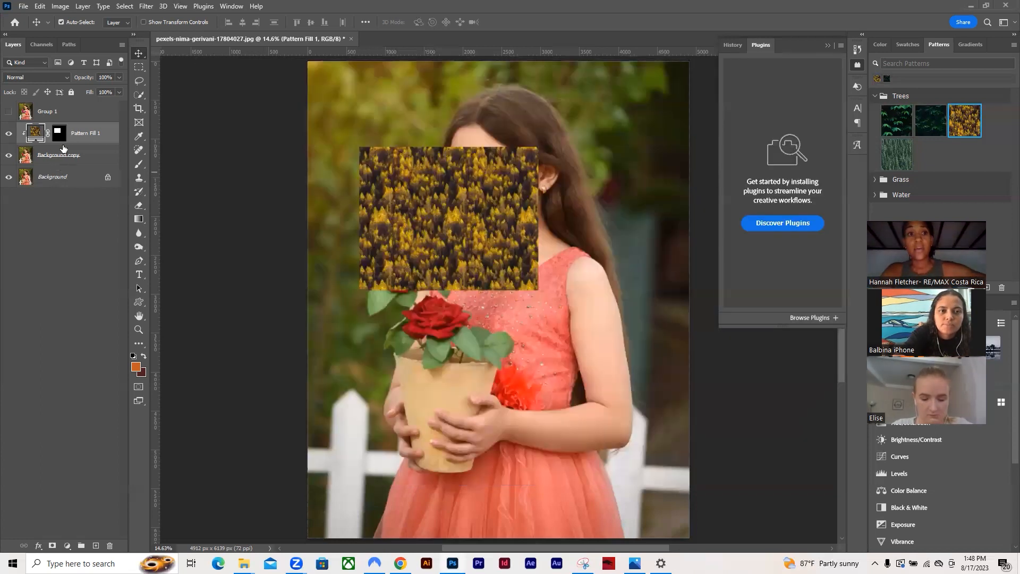
Delete the yellow tree pattern fill layer and collapse the Plugins panel.
{"action": "left_click_drag", "start_coordinate": [75, 137], "coordinate": [109, 545]}
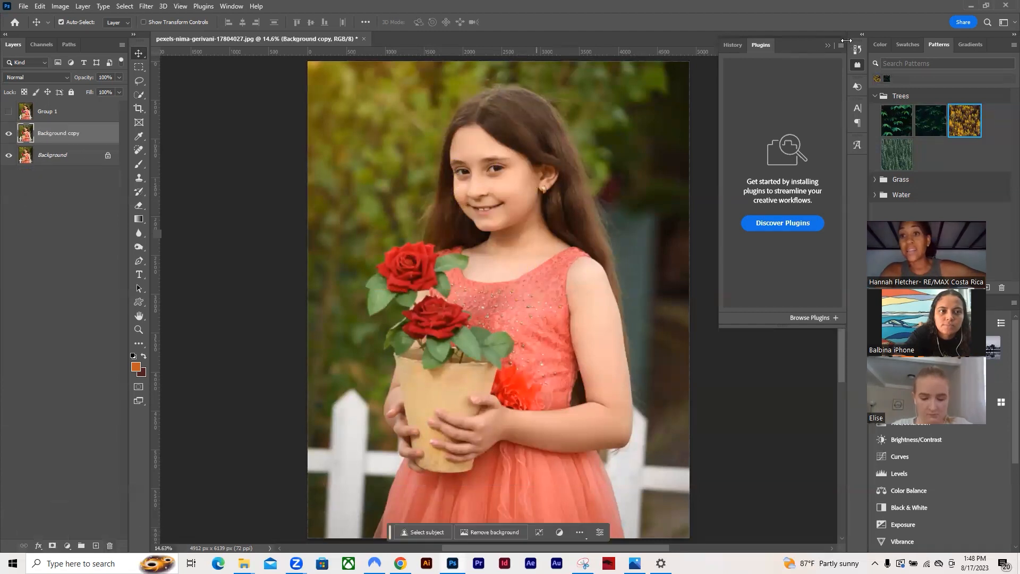
{"action": "left_click", "coordinate": [828, 45]}
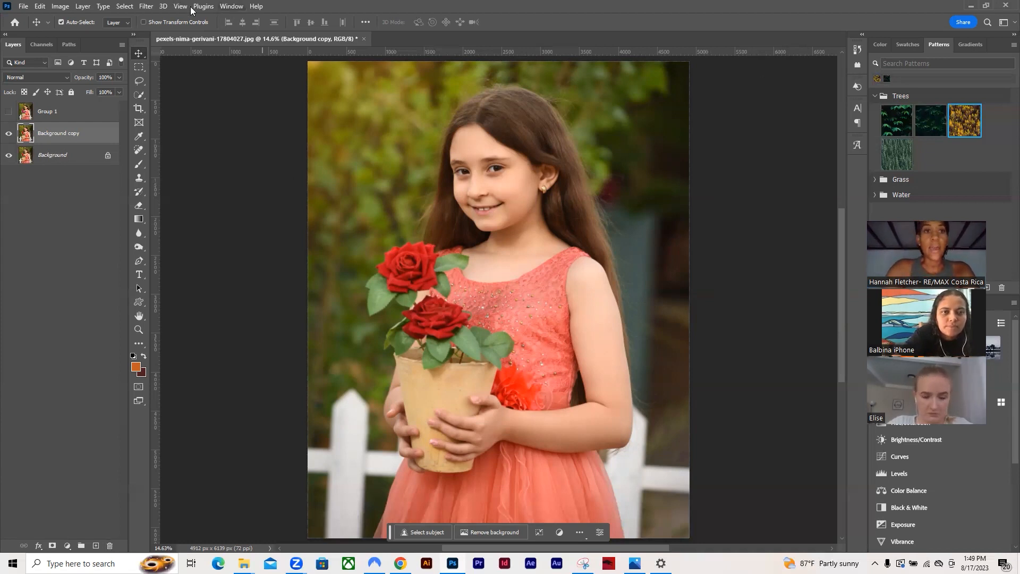
{"action": "left_click", "coordinate": [23, 8]}
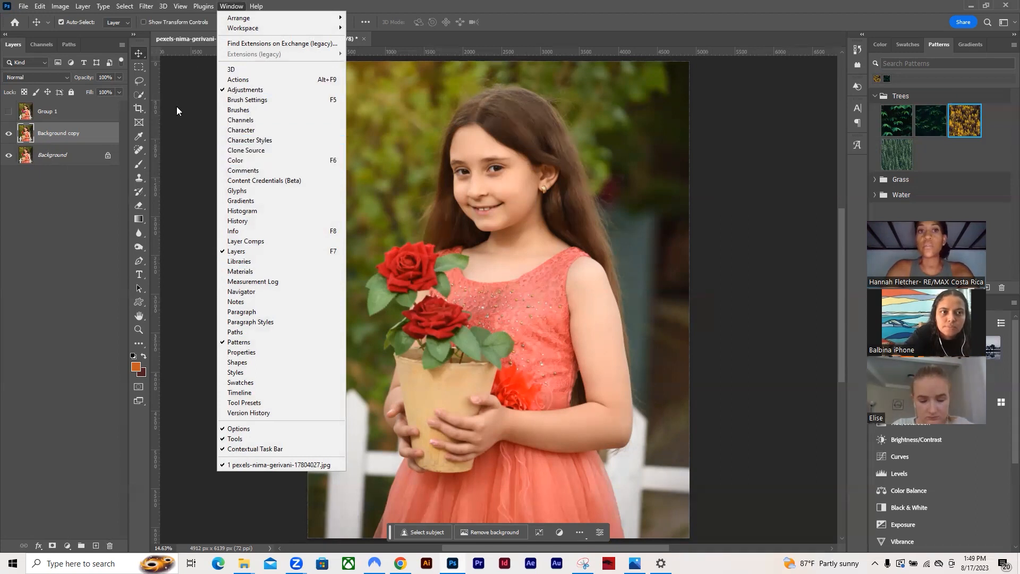
{"action": "left_click", "coordinate": [207, 5]}
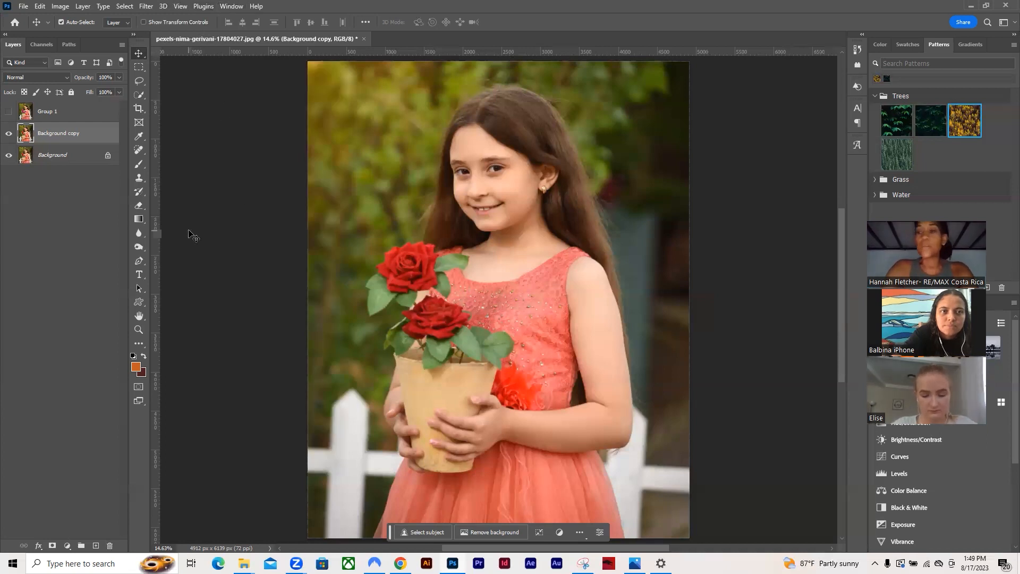
{"action": "scroll", "coordinate": [186, 244], "scroll_direction": "down", "scroll_amount": 1}
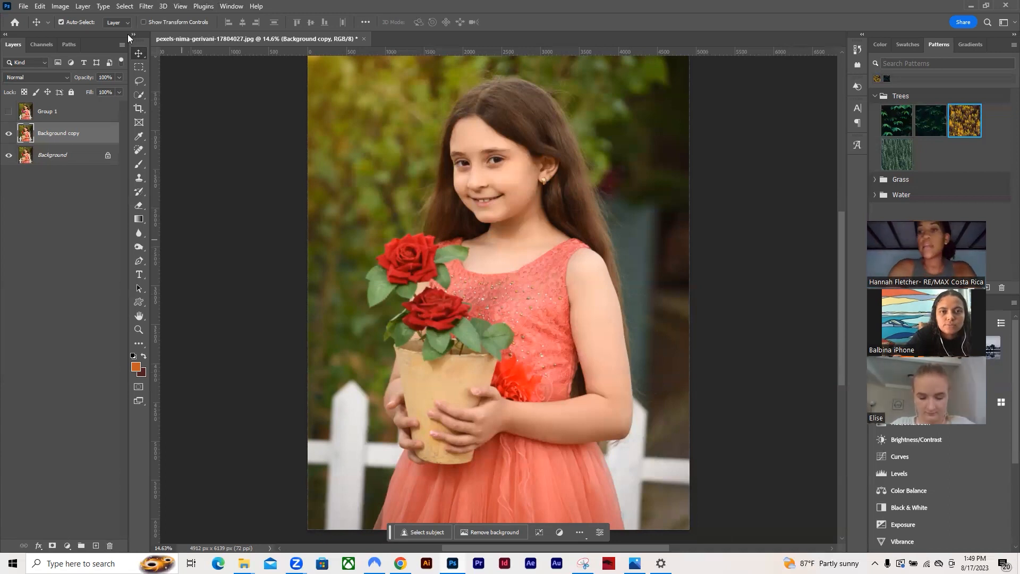
Review the file types available for saving the layered document under a new name, and cancel the save.
{"action": "left_click", "coordinate": [22, 7]}
{"action": "left_click", "coordinate": [51, 134]}
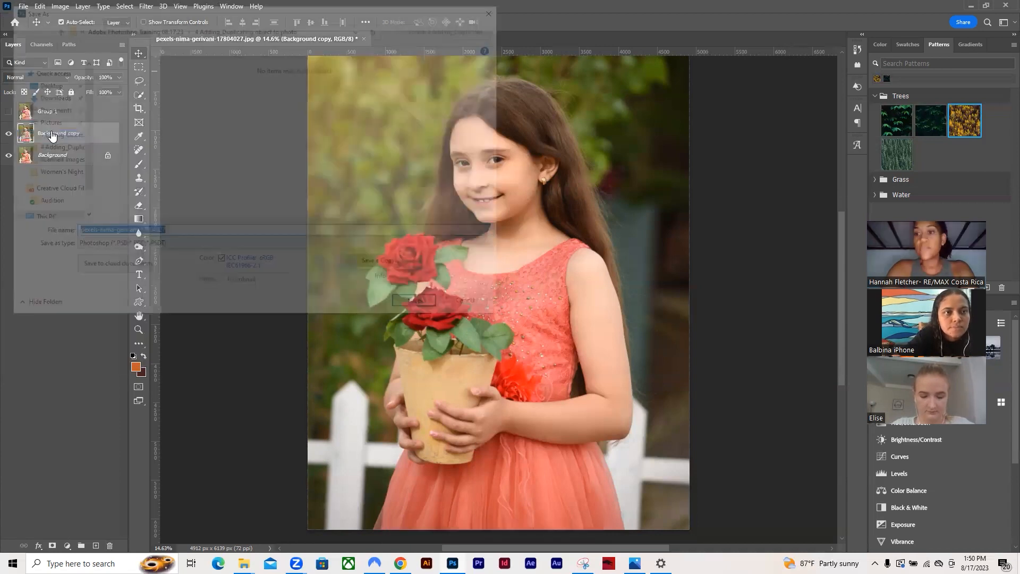
{"action": "left_click", "coordinate": [351, 248]}
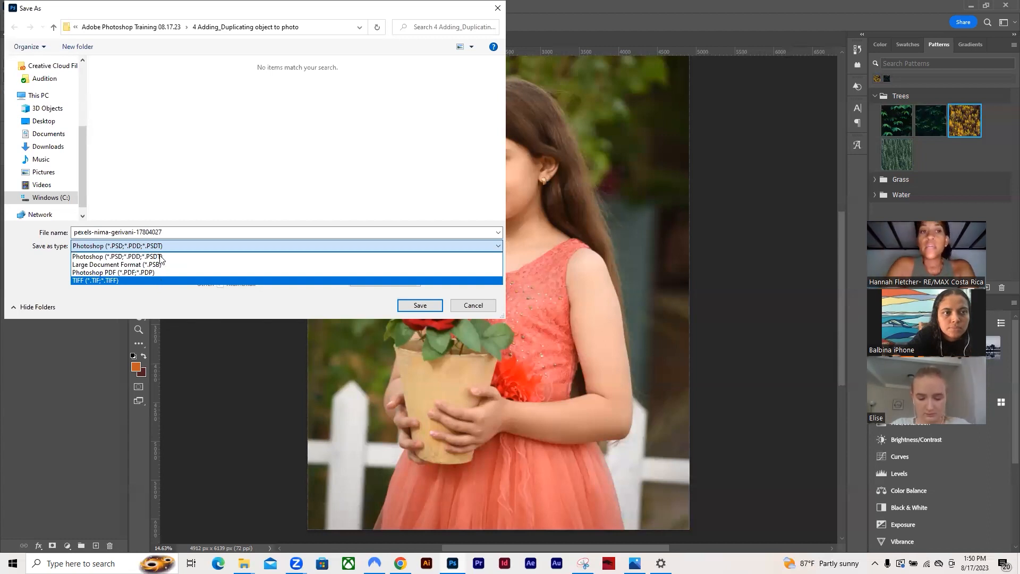
{"action": "left_click", "coordinate": [426, 307]}
{"action": "left_click", "coordinate": [481, 306]}
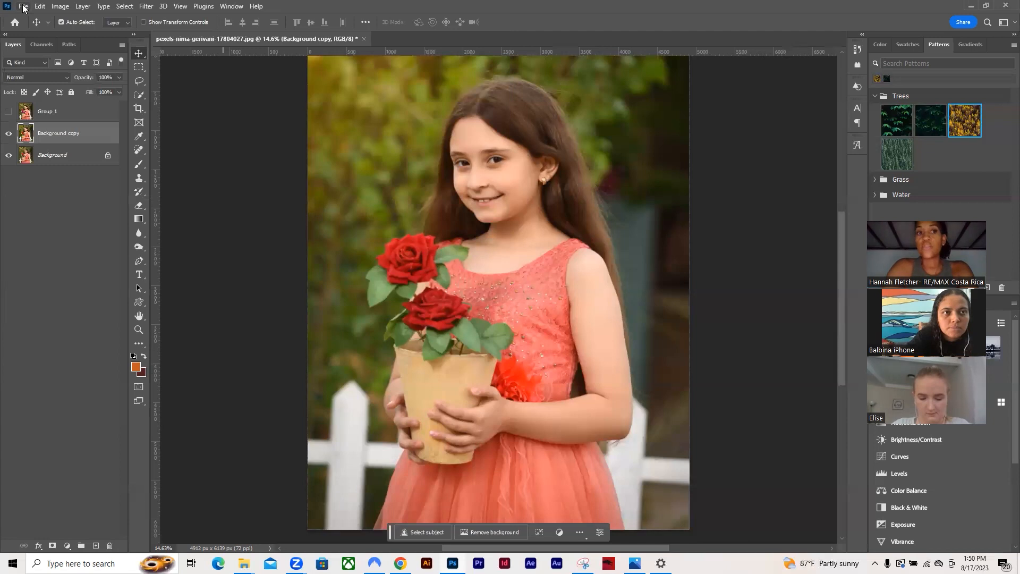
Open the Export As settings for the portrait and review the available export formats, keeping JPG.
{"action": "left_click", "coordinate": [24, 6]}
{"action": "mouse_move", "coordinate": [127, 191]}
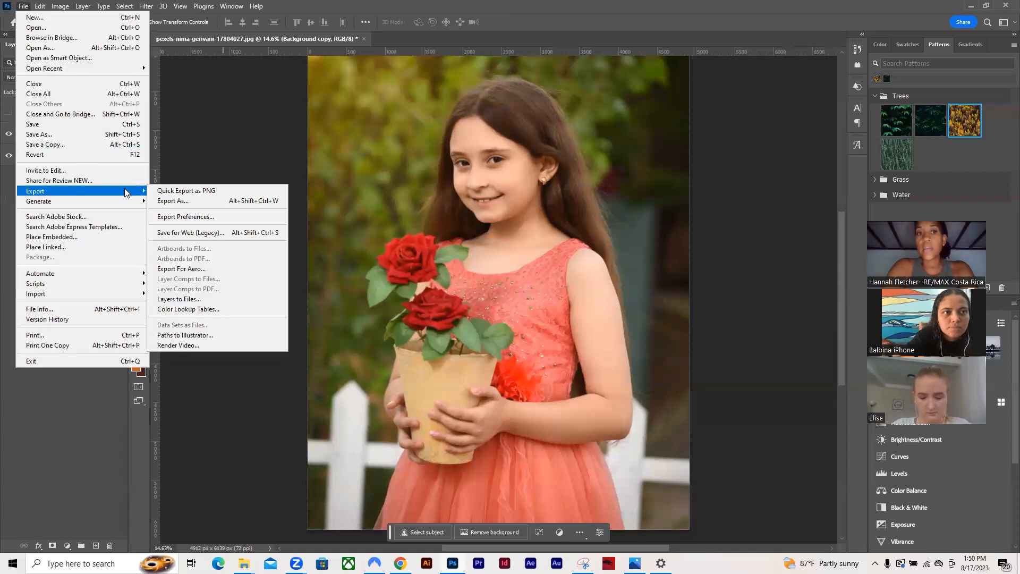
{"action": "left_click", "coordinate": [197, 204]}
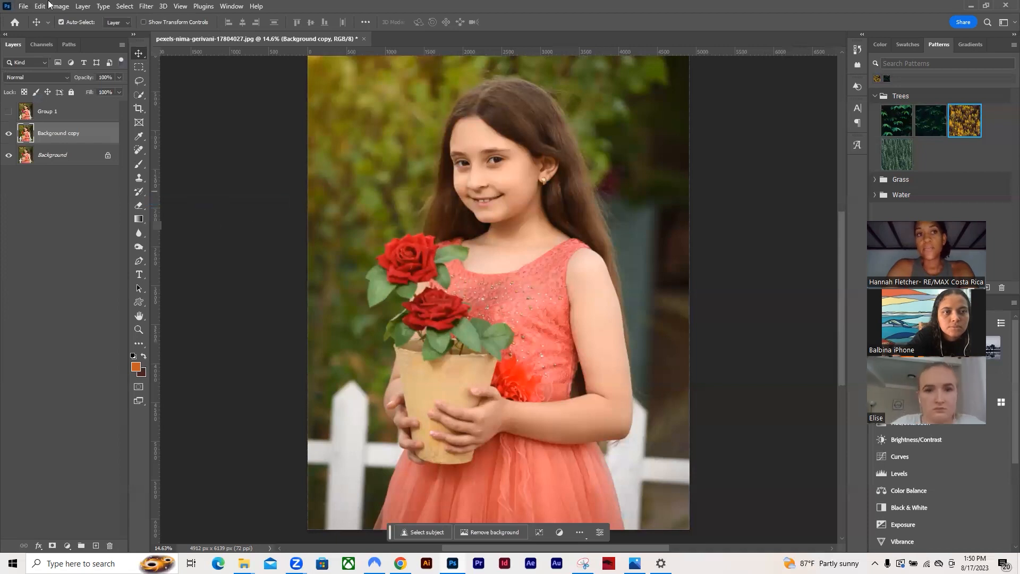
{"action": "left_click", "coordinate": [24, 6]}
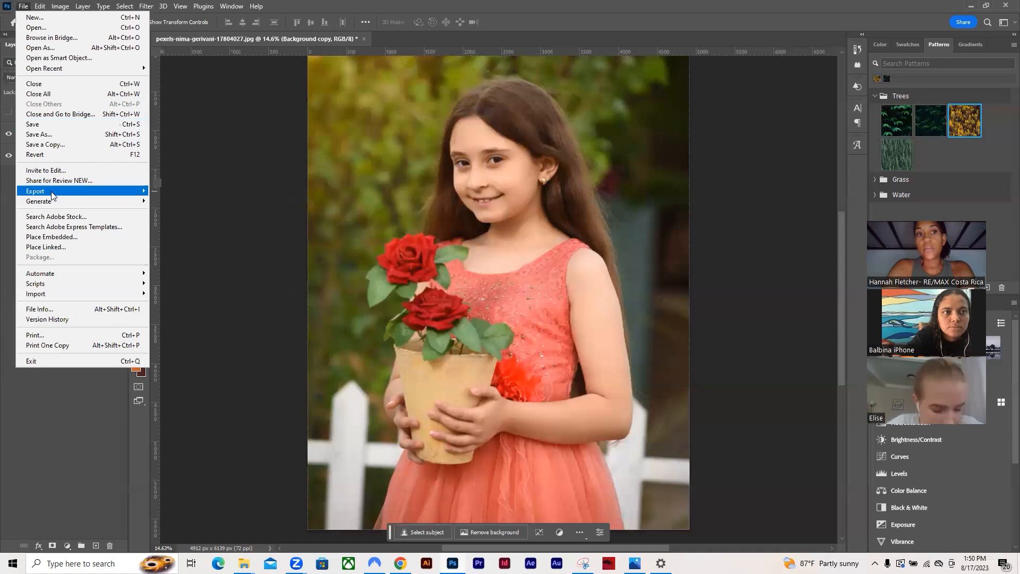
{"action": "mouse_move", "coordinate": [53, 196]}
{"action": "left_click", "coordinate": [161, 201]}
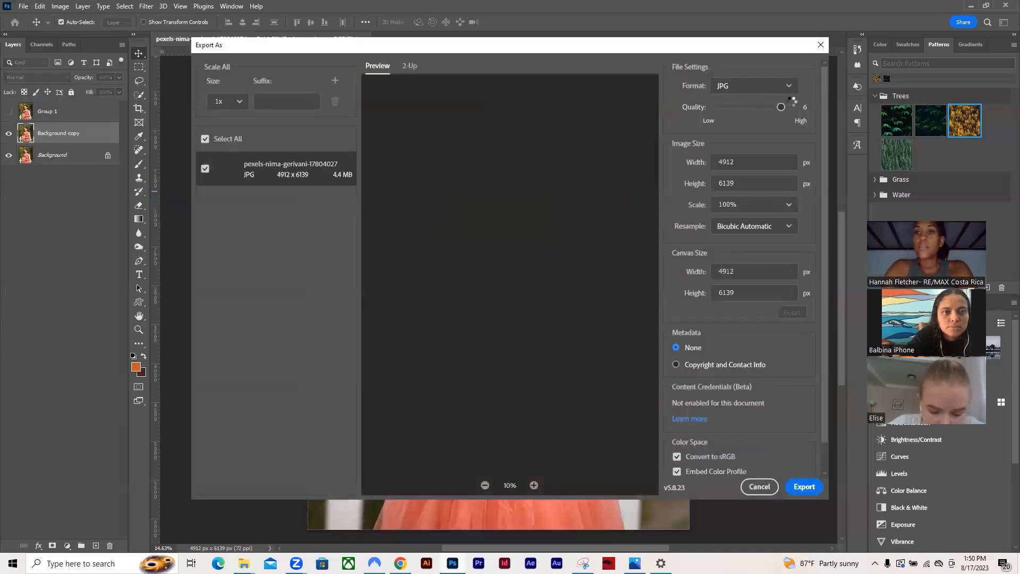
{"action": "left_click", "coordinate": [778, 86]}
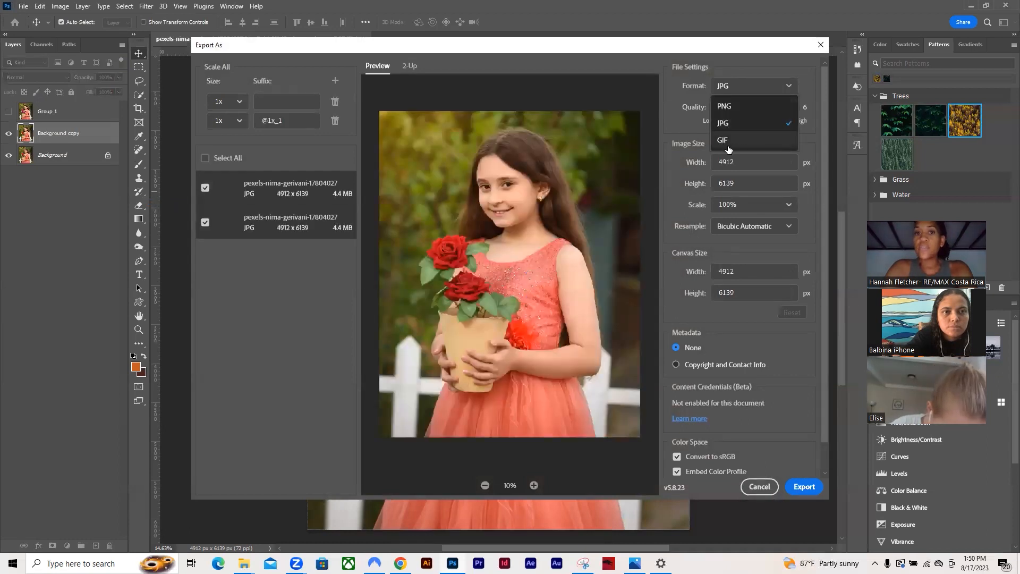
{"action": "left_click", "coordinate": [739, 82]}
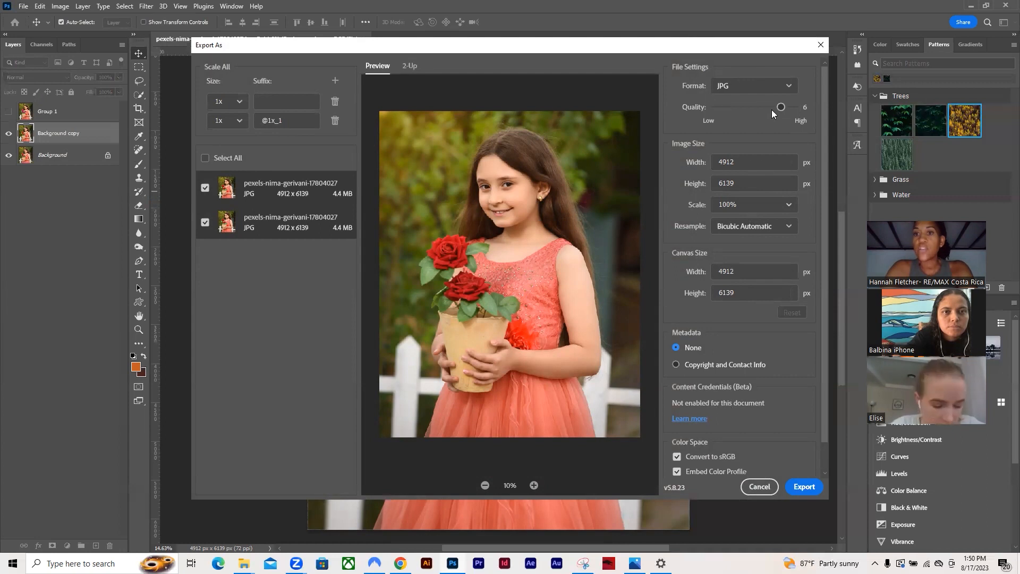
Try JPG export quality 7, switch the export format to PNG, and cancel the export.
{"action": "mouse_move", "coordinate": [780, 107]}
{"action": "left_mouse_down"}
{"action": "mouse_move", "coordinate": [828, 107]}
{"action": "mouse_move", "coordinate": [794, 107]}
{"action": "left_mouse_up"}
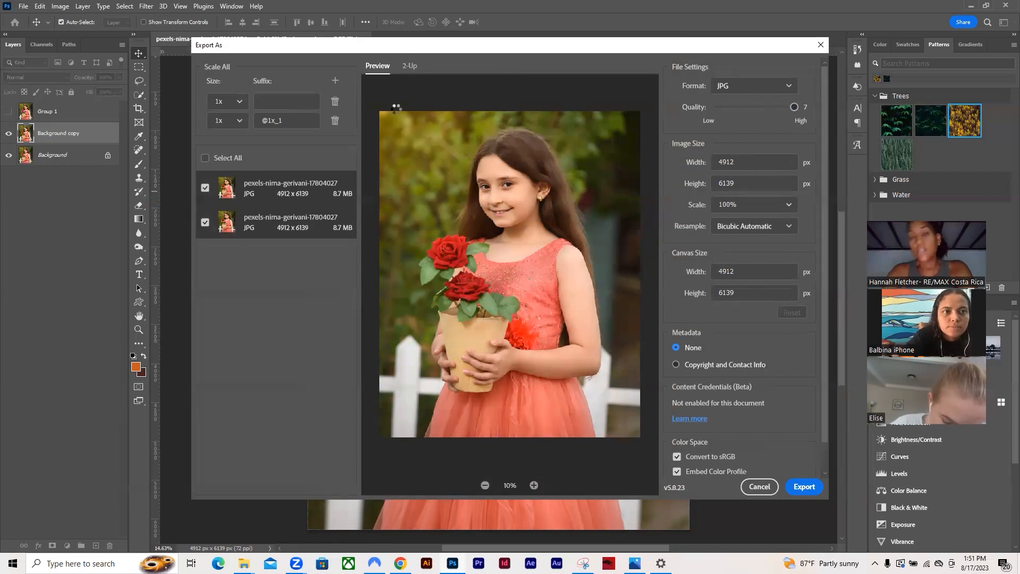
{"action": "left_click", "coordinate": [770, 86]}
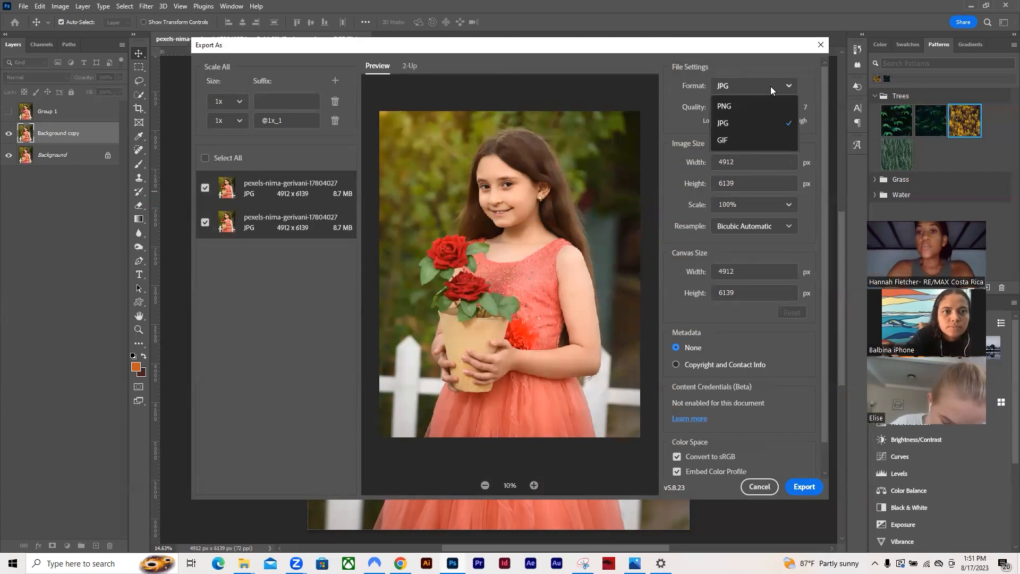
{"action": "left_click", "coordinate": [750, 107]}
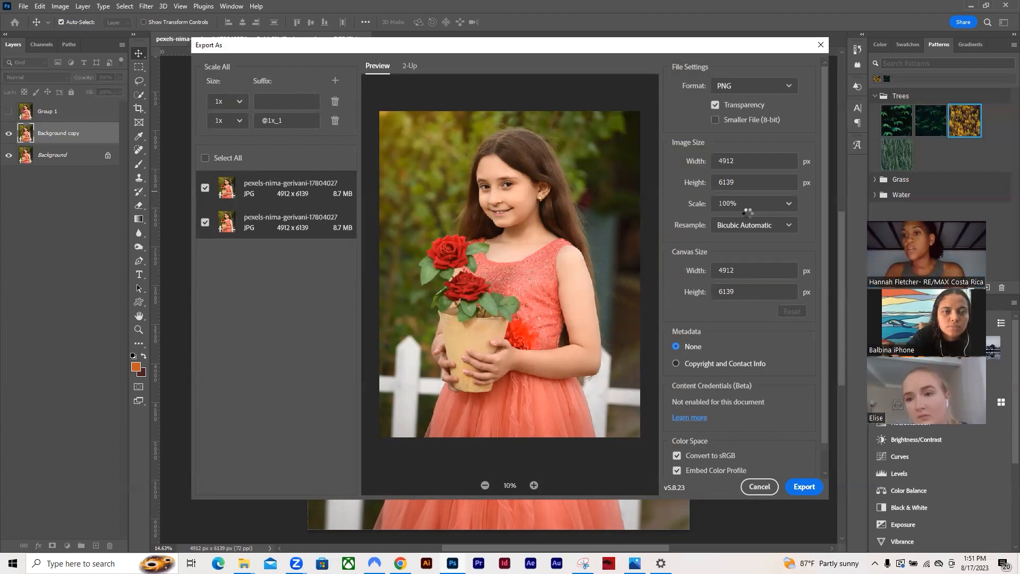
{"action": "left_click", "coordinate": [757, 481]}
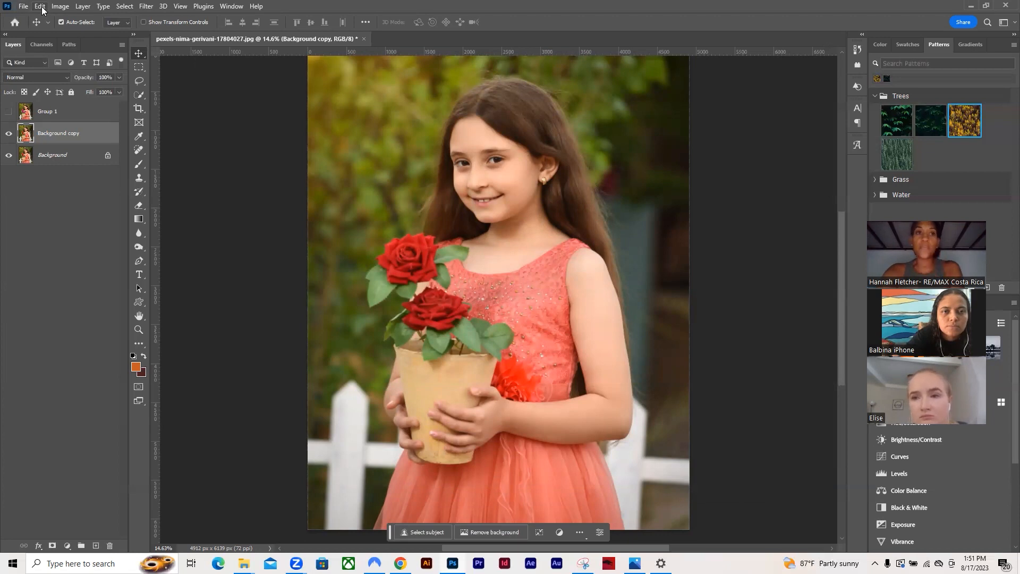
Review the Save As options with the Photoshop file type, and close the dialog without saving.
{"action": "left_click", "coordinate": [24, 6]}
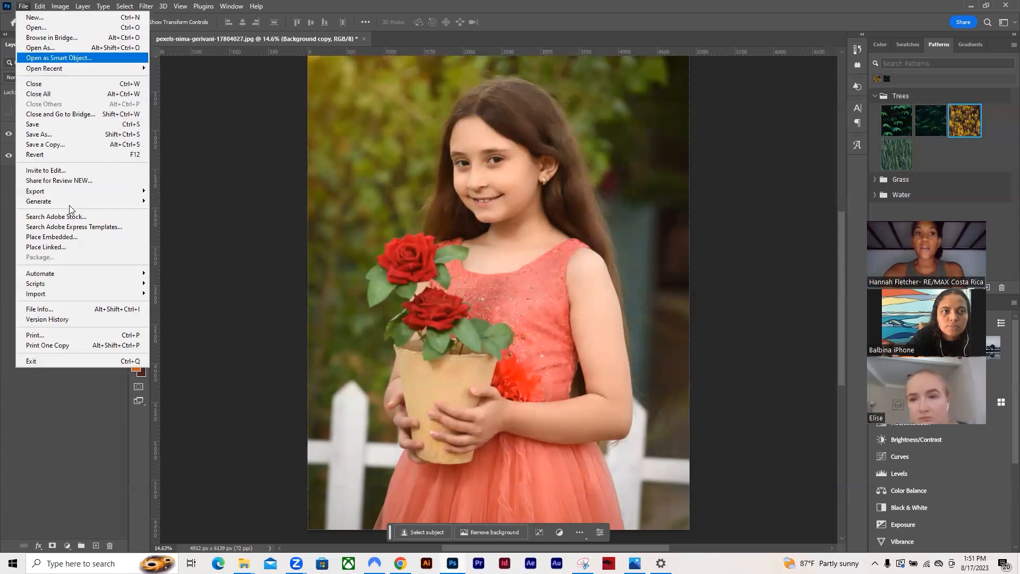
{"action": "left_click", "coordinate": [79, 137]}
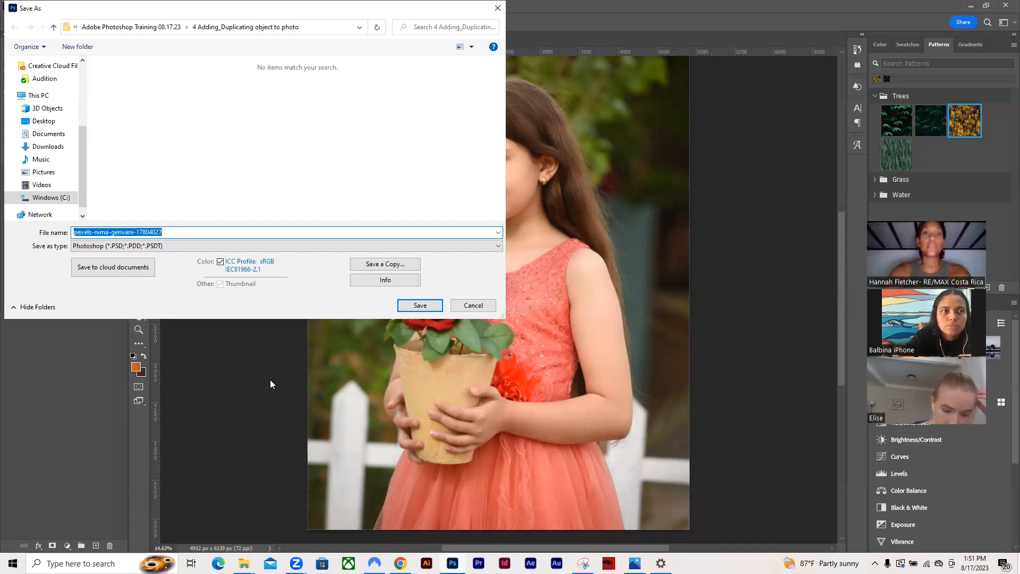
{"action": "left_click", "coordinate": [473, 306]}
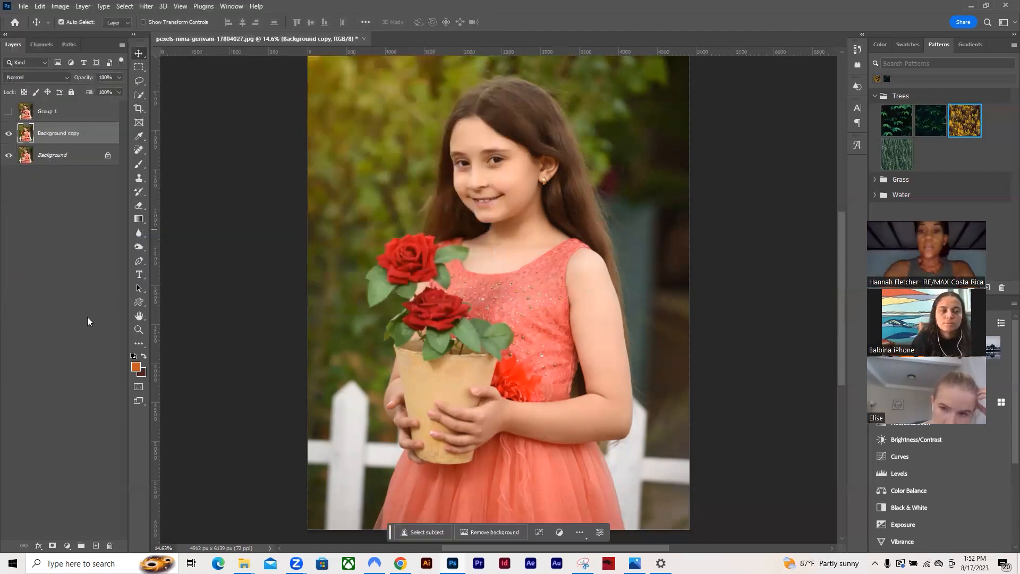